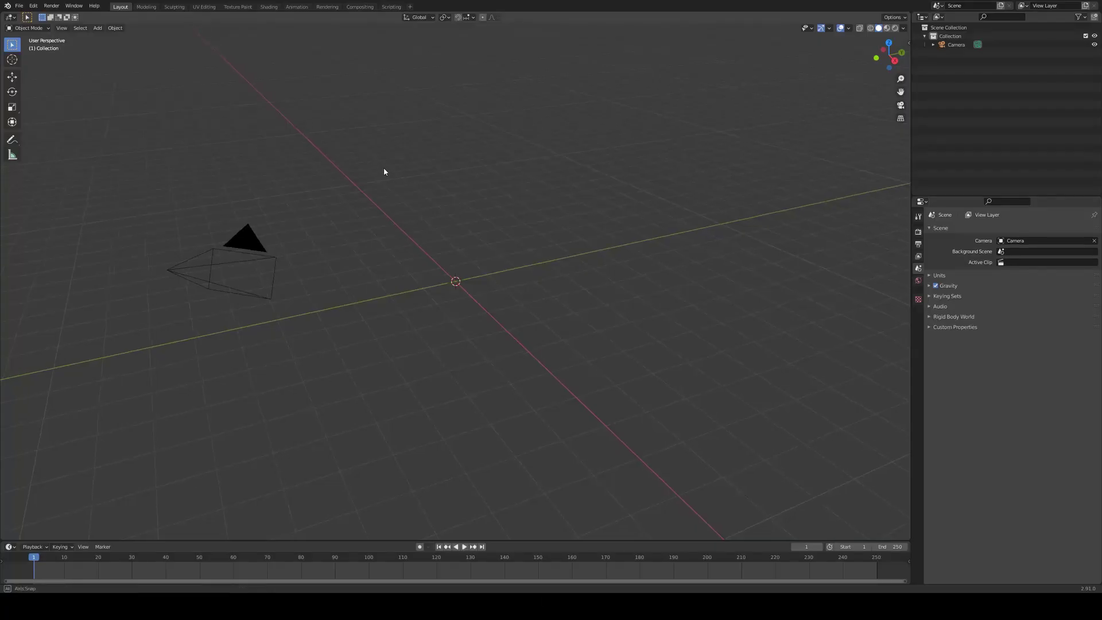
- Add a plane mesh at the world origin and select it
middle_drag(389, 174, 419, 228)
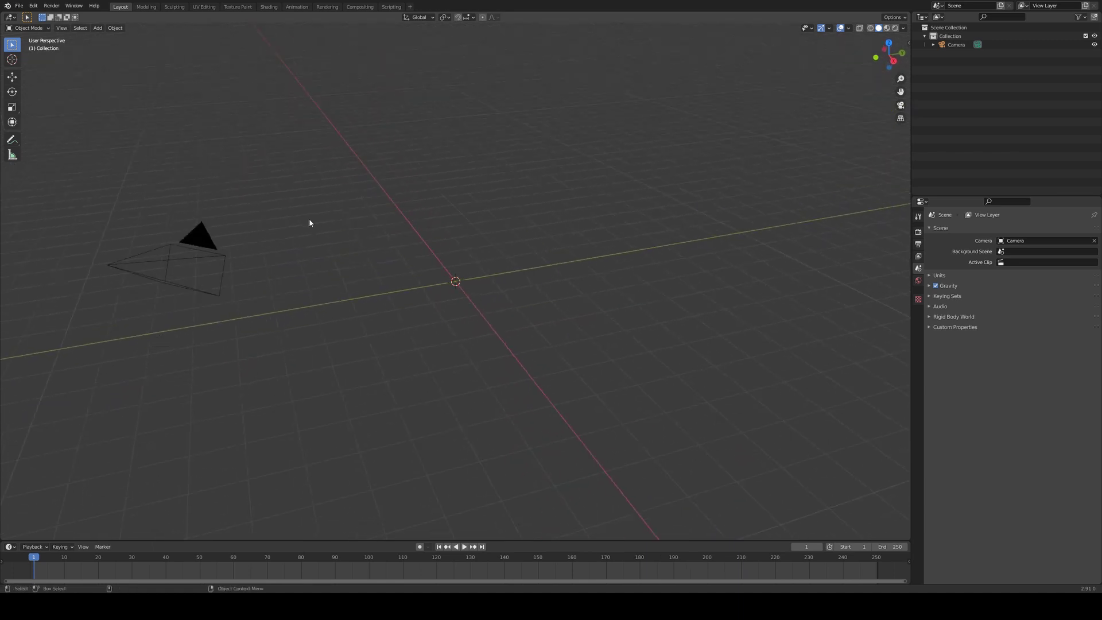
middle_drag(311, 222, 401, 214)
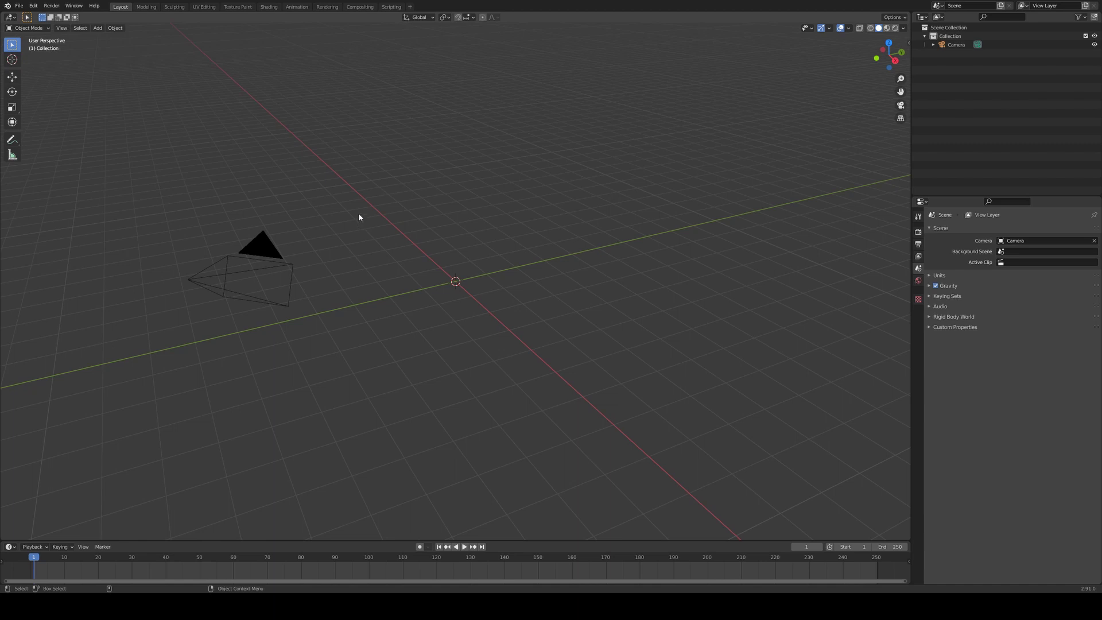
click(97, 28)
mouse_move(109, 38)
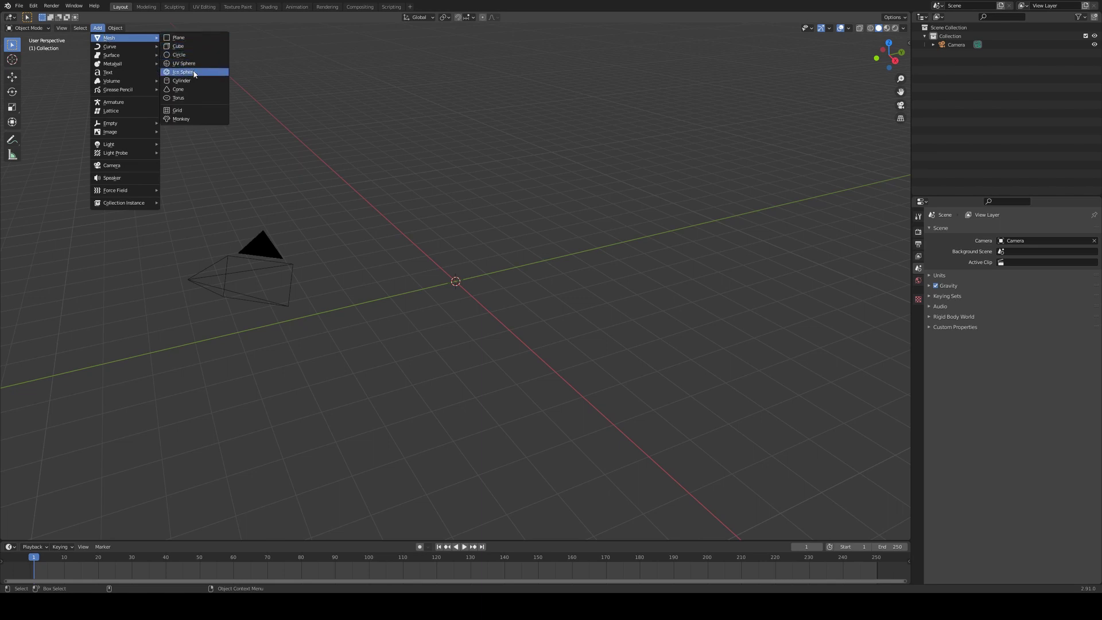
click(178, 38)
scroll(465, 258, down, 2)
scroll(469, 266, up, 10)
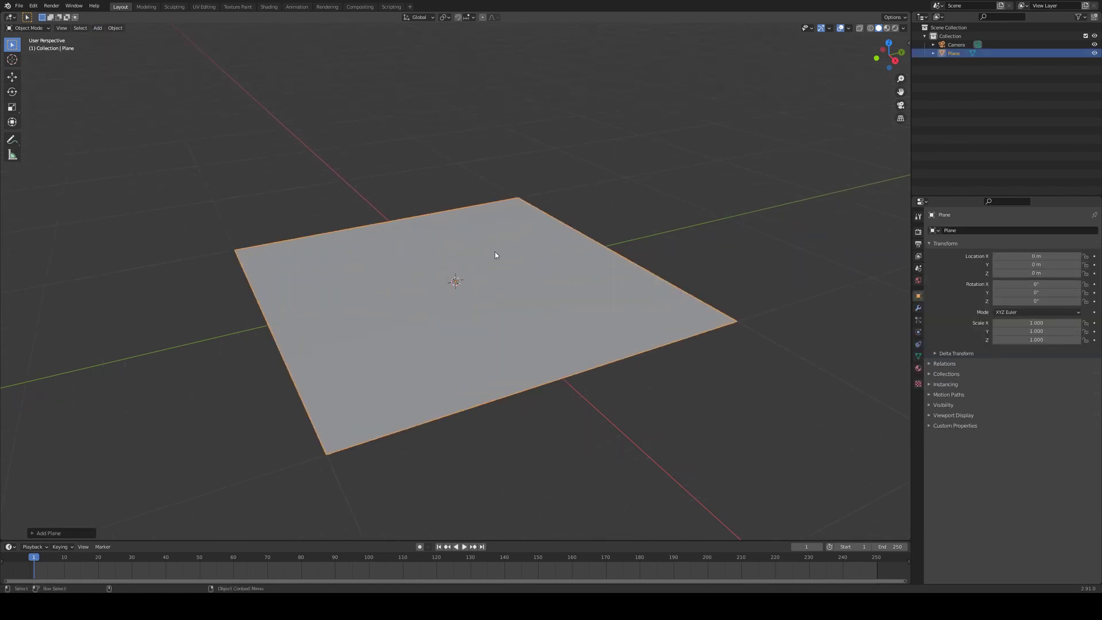
click(575, 204)
click(470, 281)
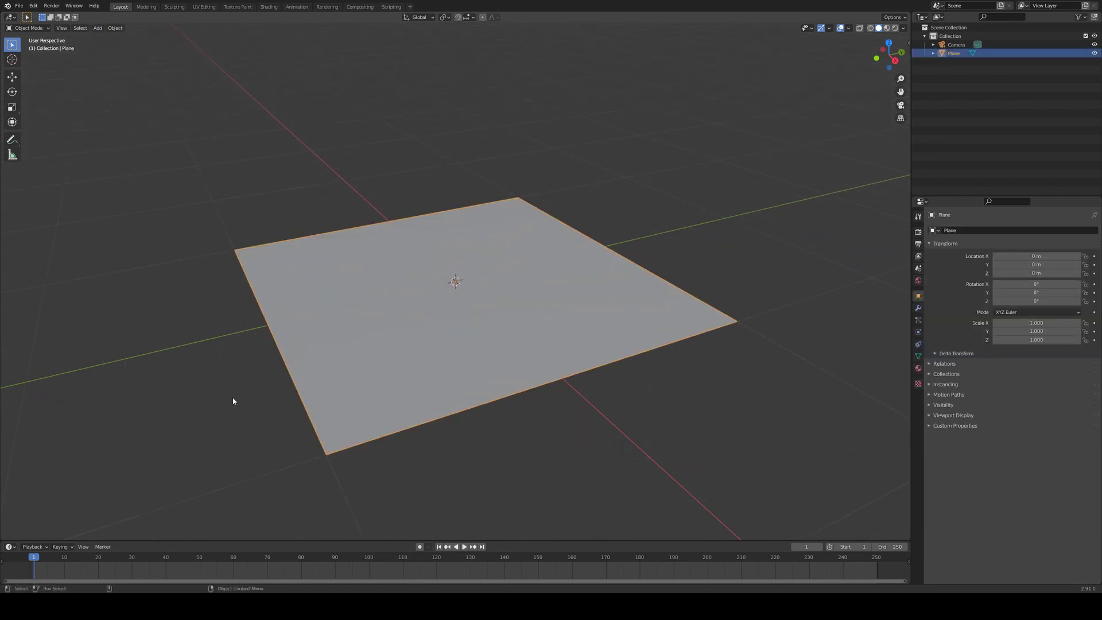
- Subdivide the plane with 20 cuts in Edit Mode, then return to Object Mode
key(Tab)
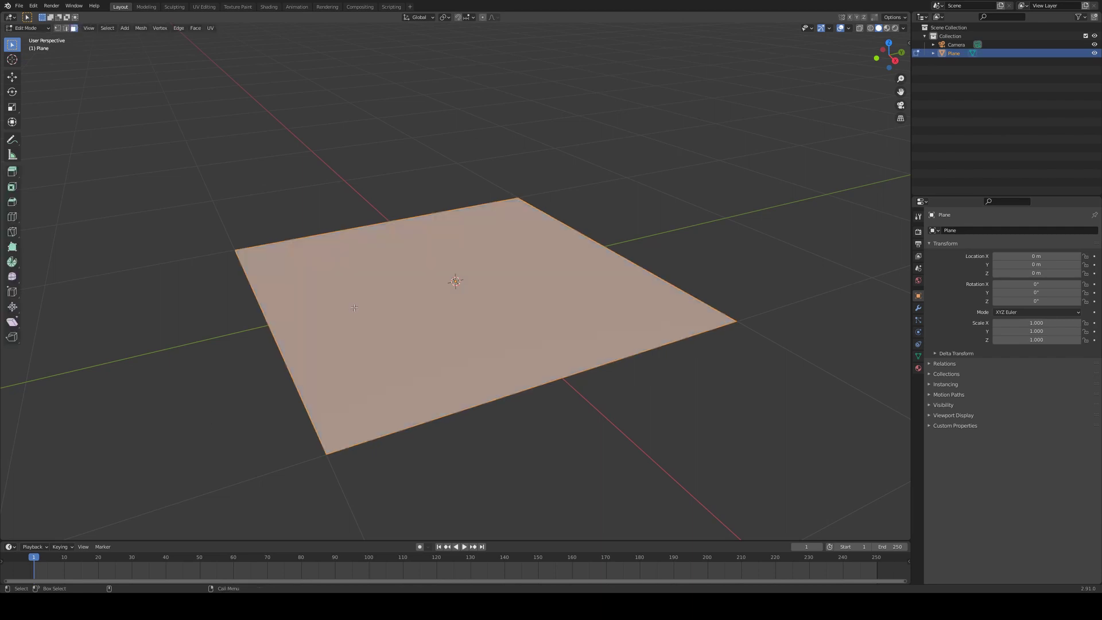
right_click(355, 309)
click(354, 308)
click(58, 532)
click(109, 473)
text(20)
key(Return)
key(1)
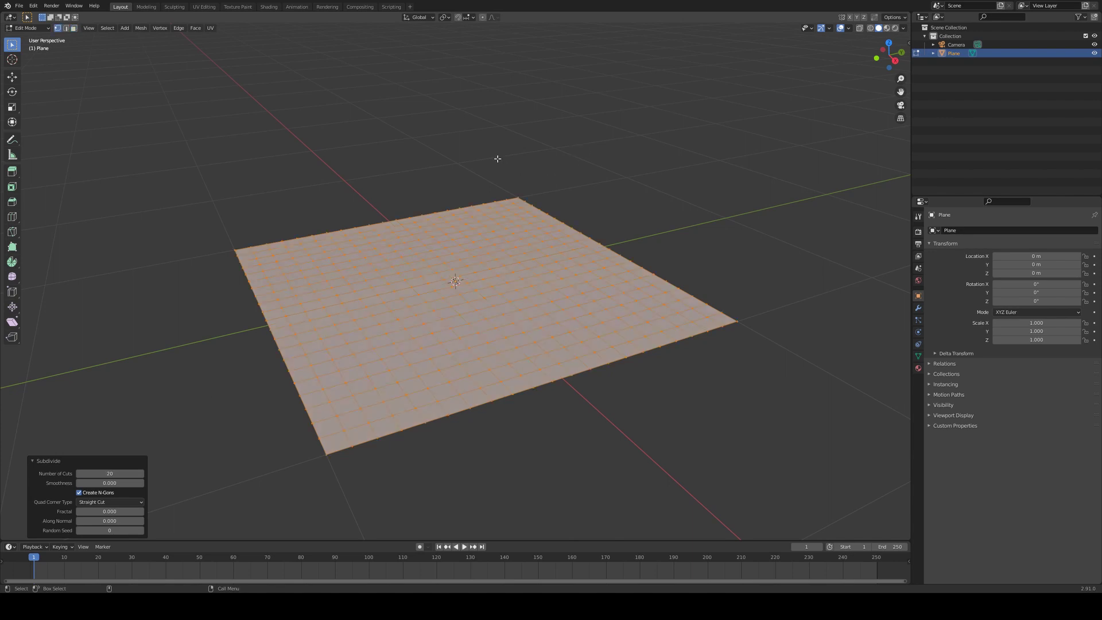
key(Tab)
key(alt+a)
middle_drag(482, 192, 475, 252)
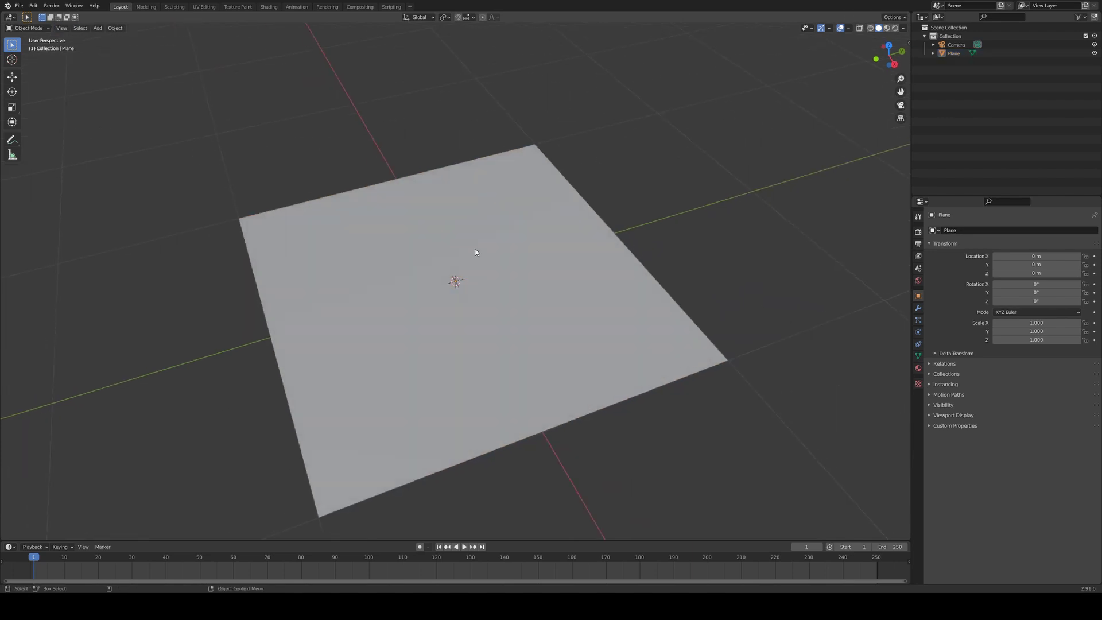
- Create a new texture with the plane selected and set its type to Distorted Noise
click(475, 252)
scroll(476, 251, down, 3)
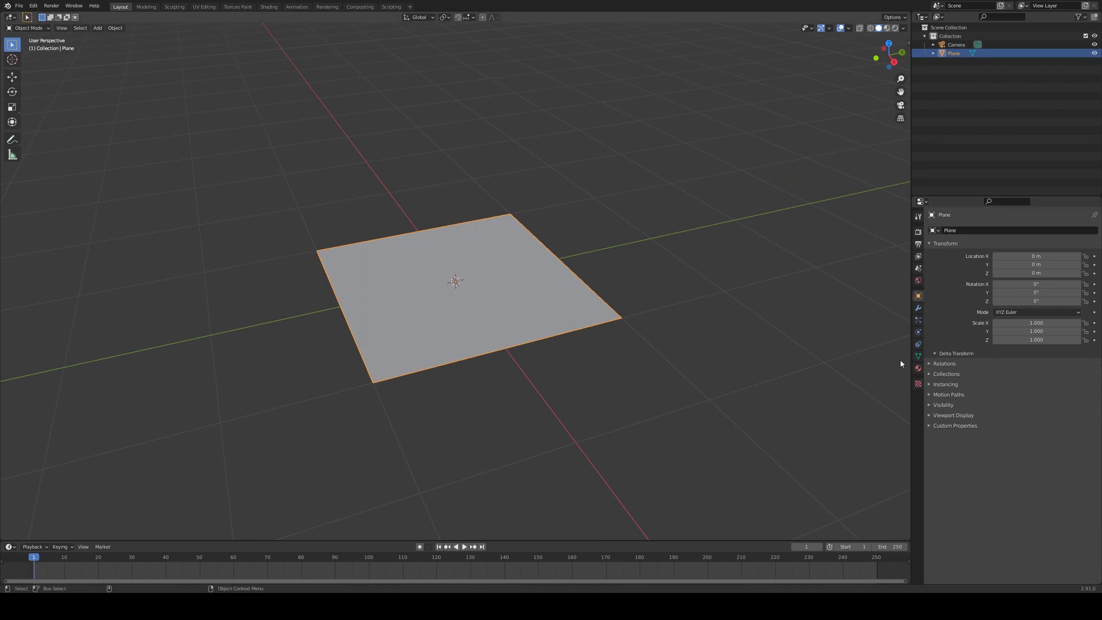
click(918, 384)
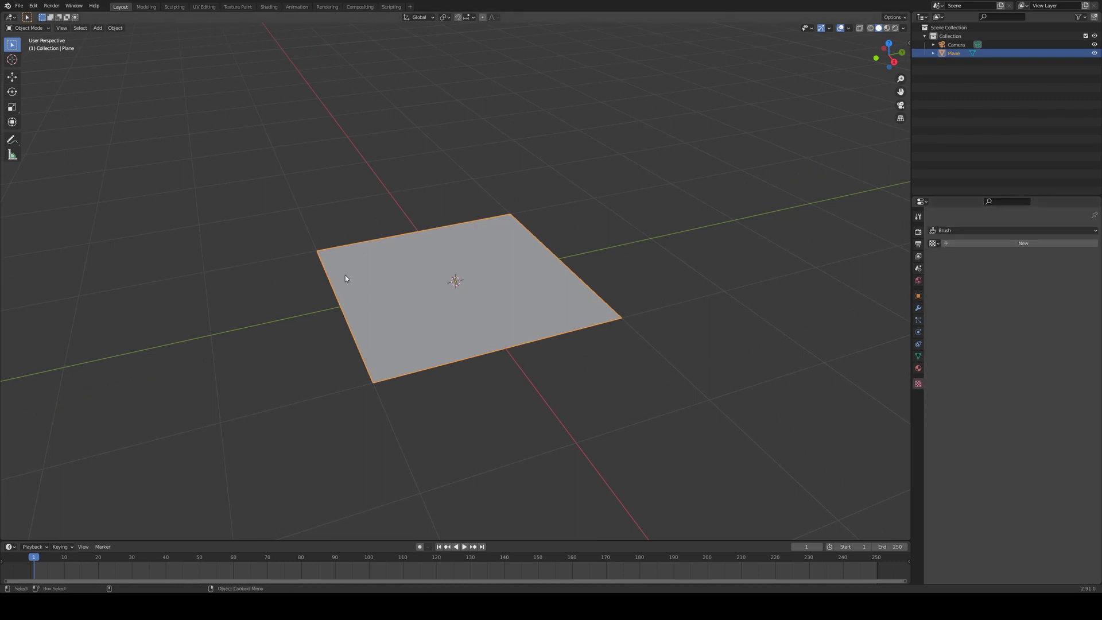
click(937, 245)
click(973, 243)
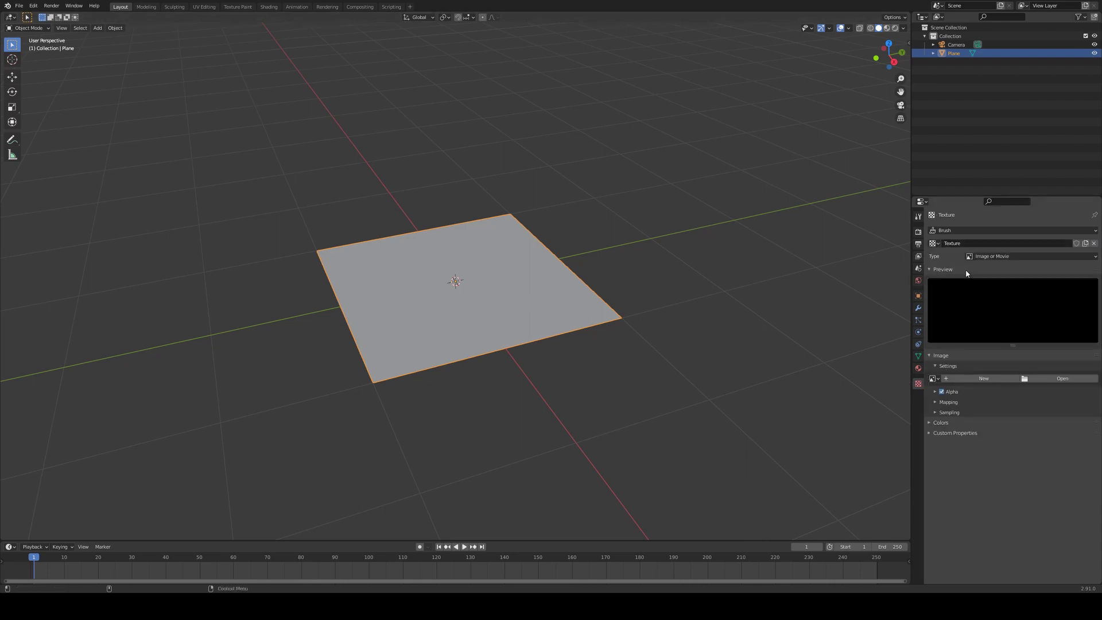
click(985, 256)
click(988, 294)
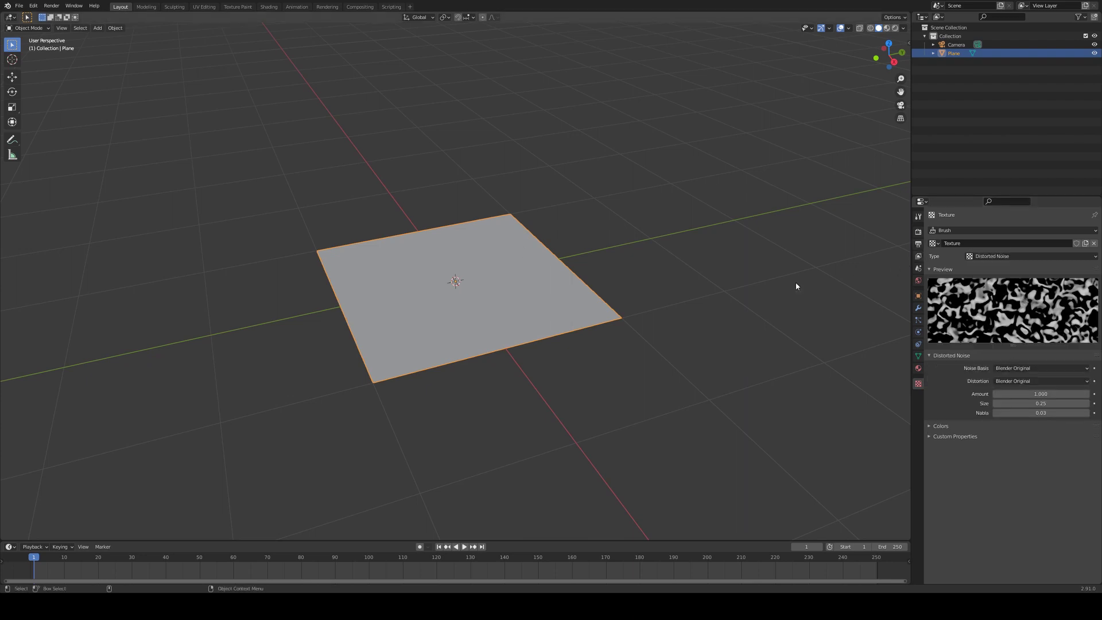
- Add a Displace modifier to the plane and assign the Distorted Noise texture to it
click(919, 308)
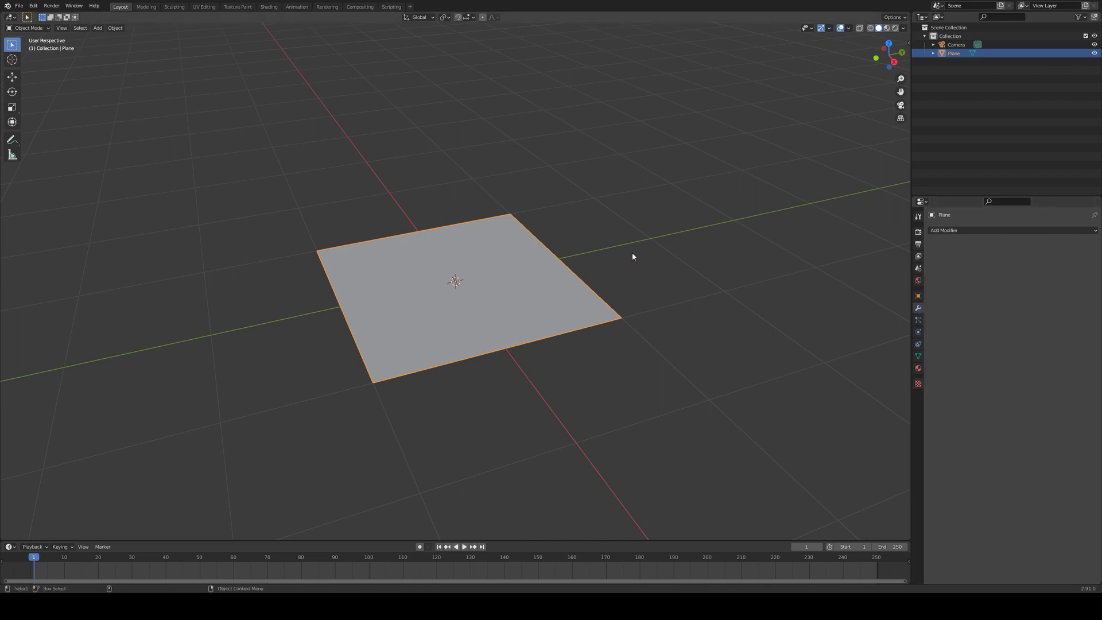
click(979, 232)
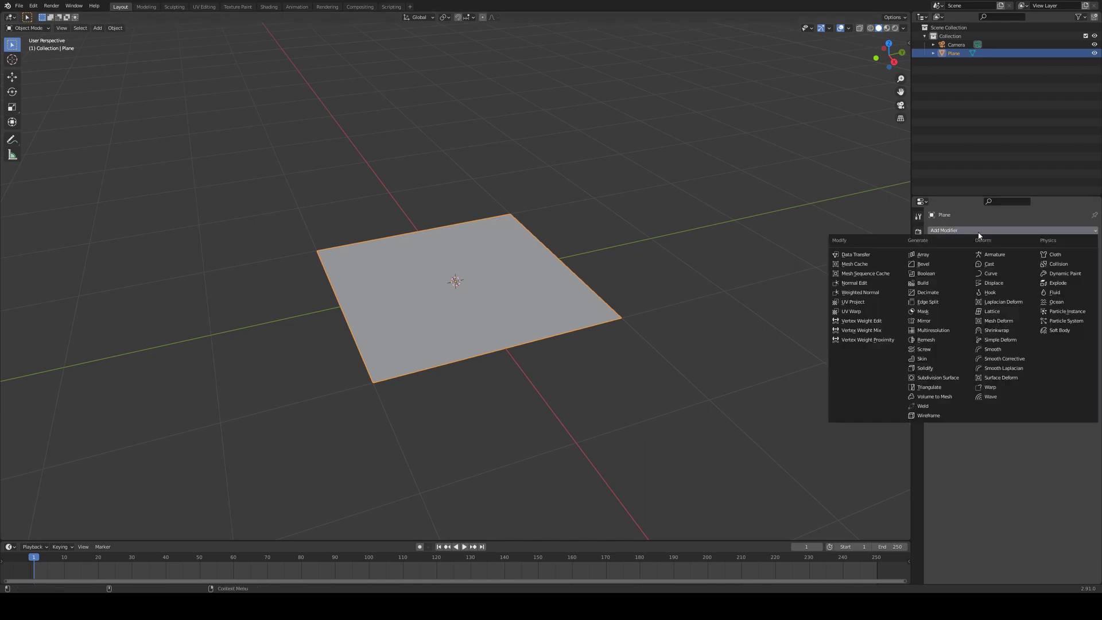
click(994, 284)
click(936, 258)
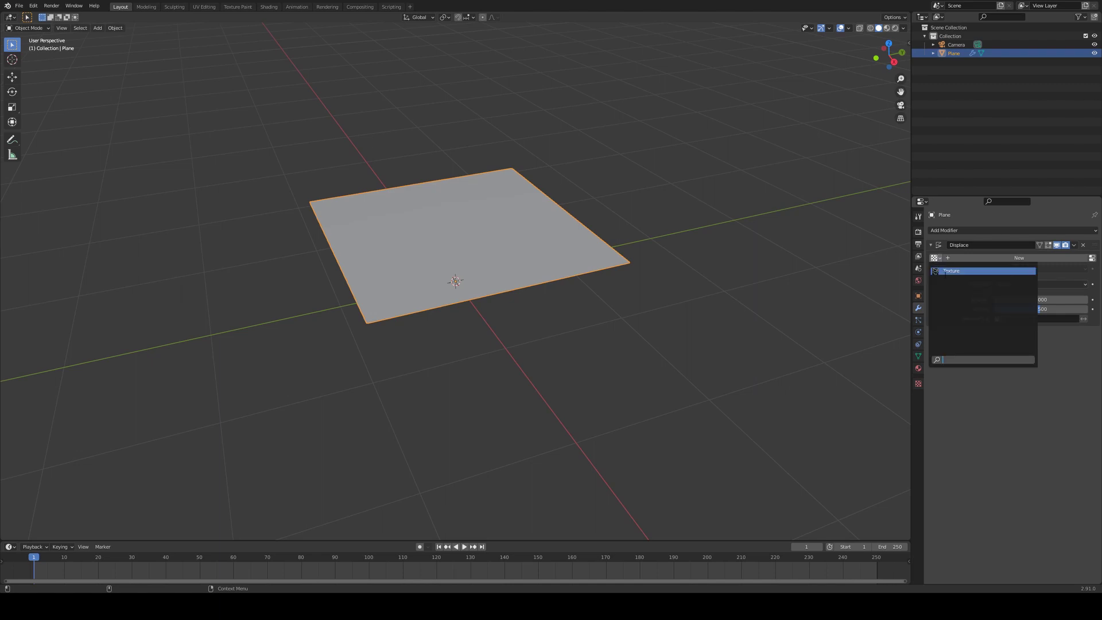
click(950, 272)
middle_drag(721, 301, 586, 280)
scroll(507, 360, down, 3)
scroll(507, 359, up, 4)
middle_drag(507, 360, 501, 276)
scroll(496, 236, up, 2)
middle_drag(496, 235, 508, 233)
- Set the noise basis of the displacement texture to Original Perlin
click(918, 384)
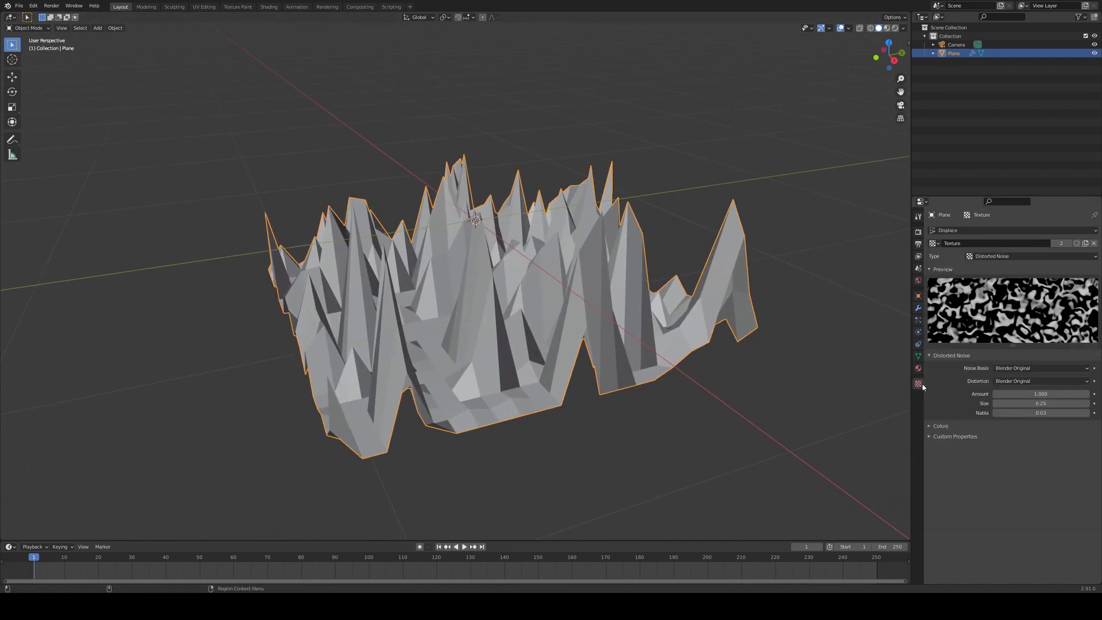
click(1041, 371)
click(1033, 388)
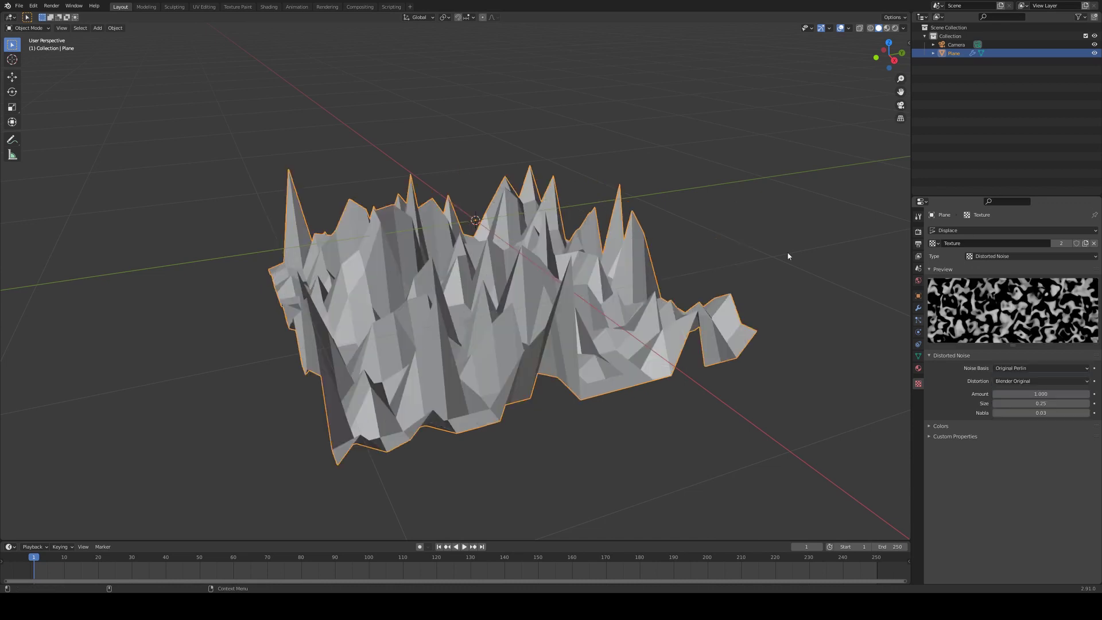
middle_drag(669, 314, 908, 362)
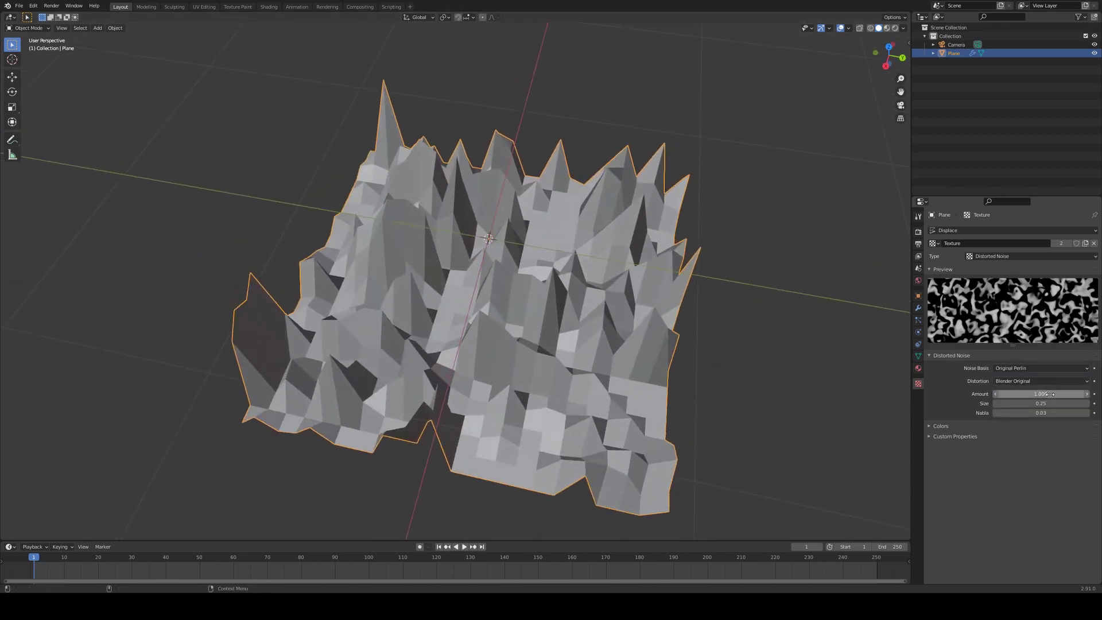
- Set the texture's distortion amount to 0.100 and its size to 0.49
drag(1050, 394, 1012, 394)
middle_drag(815, 317, 772, 275)
mouse_move(1041, 403)
mouse_down()
mouse_move(1022, 403)
mouse_move(1055, 403)
mouse_up()
mouse_move(682, 217)
middle_down()
mouse_move(719, 239)
mouse_move(790, 217)
mouse_move(634, 208)
mouse_move(666, 224)
middle_up()
- Set the texture's color brightness to 2.000 and turn off Clamp
click(950, 424)
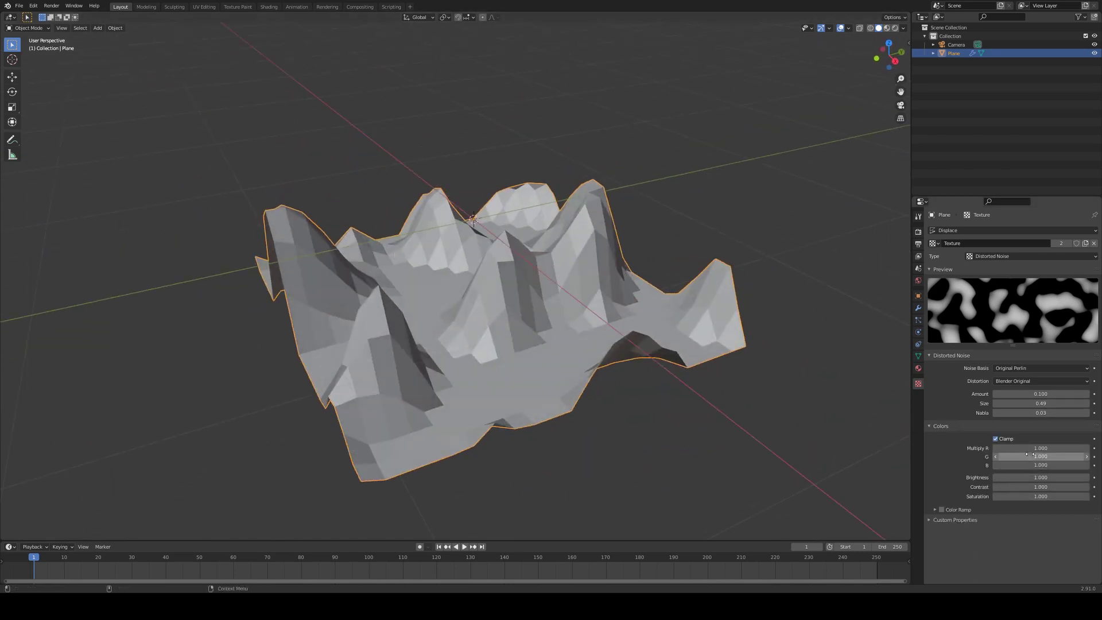
drag(1041, 477, 1100, 477)
alt+middle_drag(647, 231, 656, 317)
shift+middle_drag(670, 368, 672, 320)
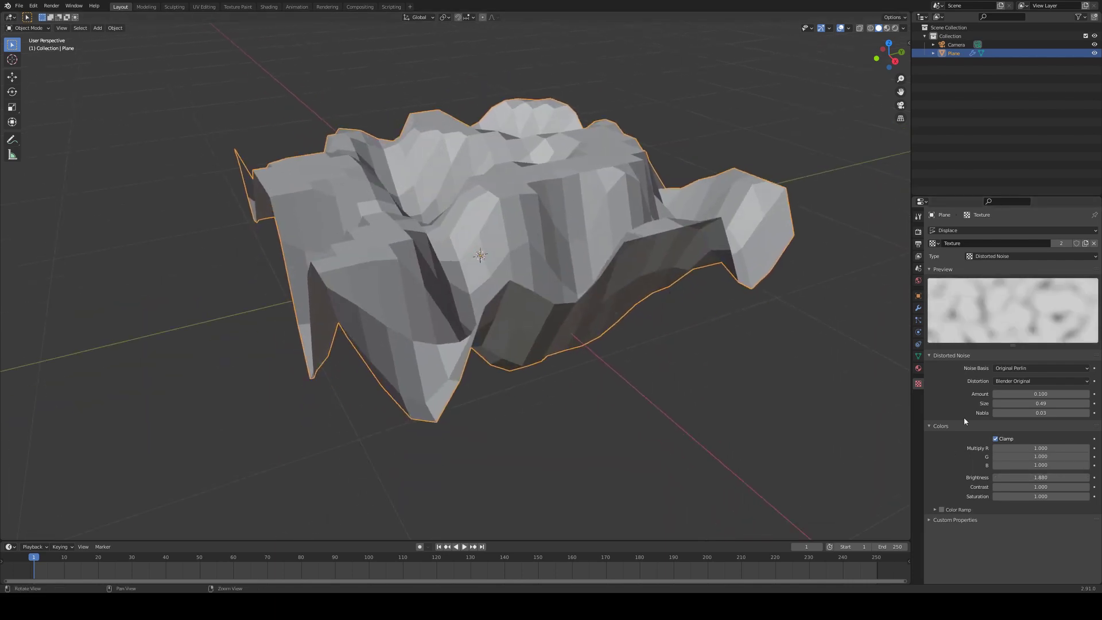
mouse_move(1061, 477)
mouse_down()
mouse_move(1028, 477)
mouse_move(1091, 477)
mouse_move(1063, 477)
mouse_up()
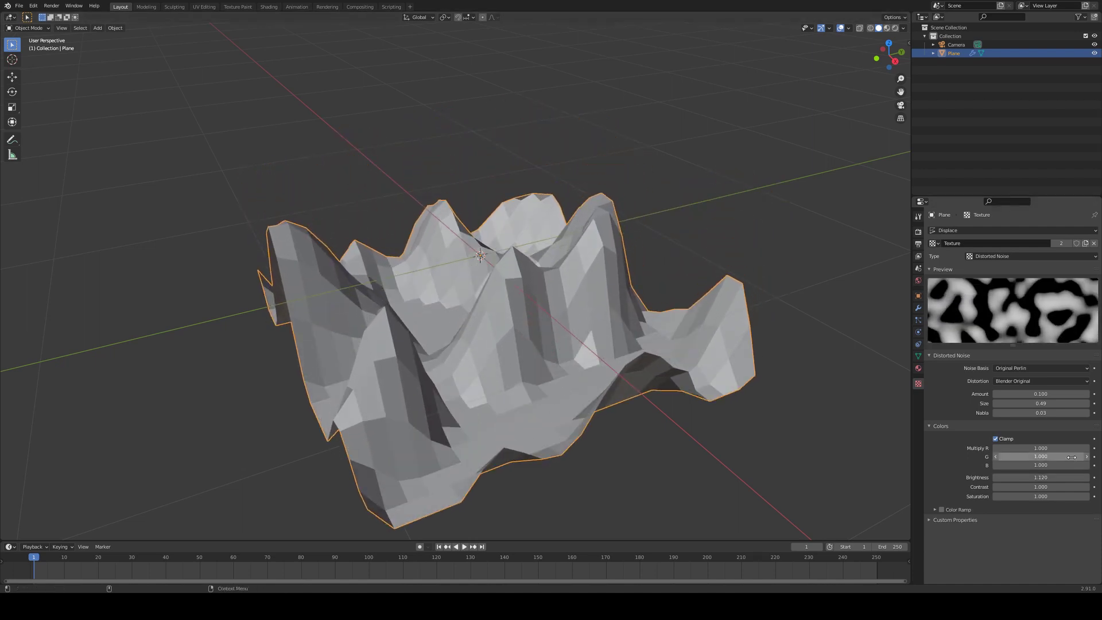
click(1045, 477)
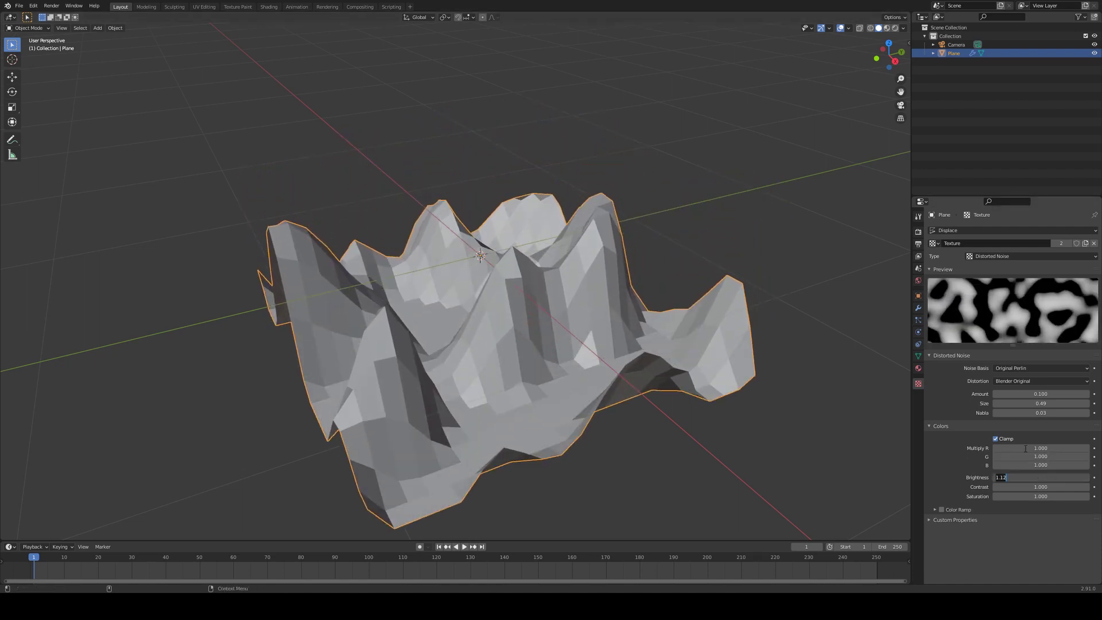
click(997, 439)
middle_drag(730, 322, 444, 437)
middle_drag(516, 259, 639, 325)
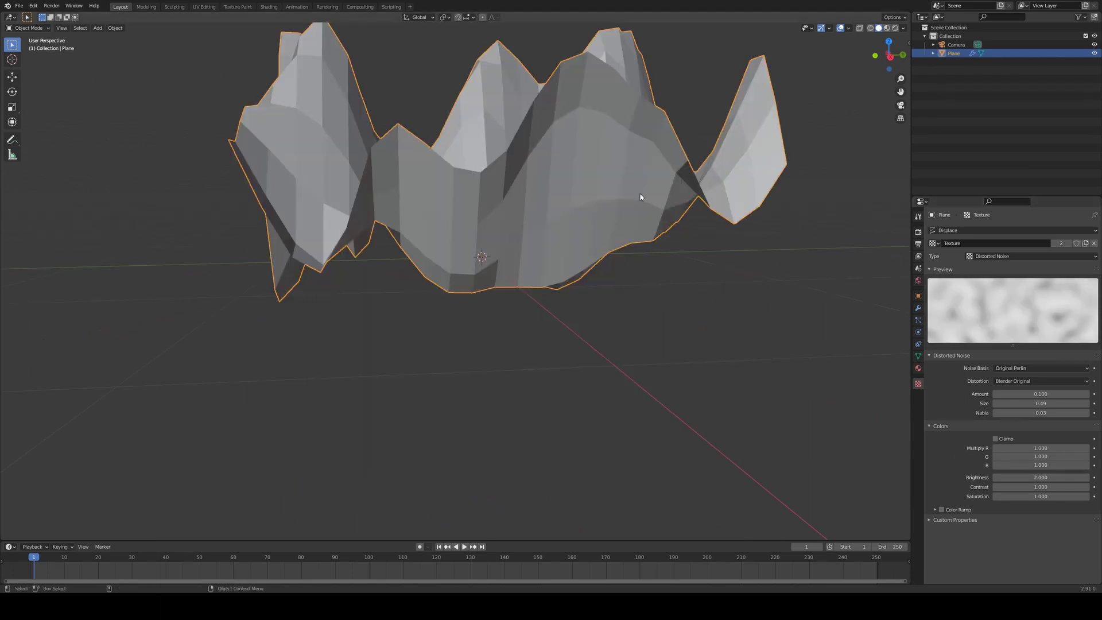
- Raise the displaced plane by about 0.05 m along the Z axis with the Move tool
middle_drag(641, 197, 481, 206)
mouse_move(481, 216)
alt+mouse_down()
mouse_move(498, 217)
mouse_move(474, 211)
alt+mouse_up()
key(w)
alt+drag(538, 223, 526, 214)
middle_drag(525, 214, 516, 207)
drag(474, 212, 476, 205)
middle_drag(476, 206, 495, 242)
- Apply the Displace modifier to the plane
click(918, 308)
mouse_move(667, 251)
middle_down()
mouse_move(608, 238)
mouse_move(666, 234)
middle_up()
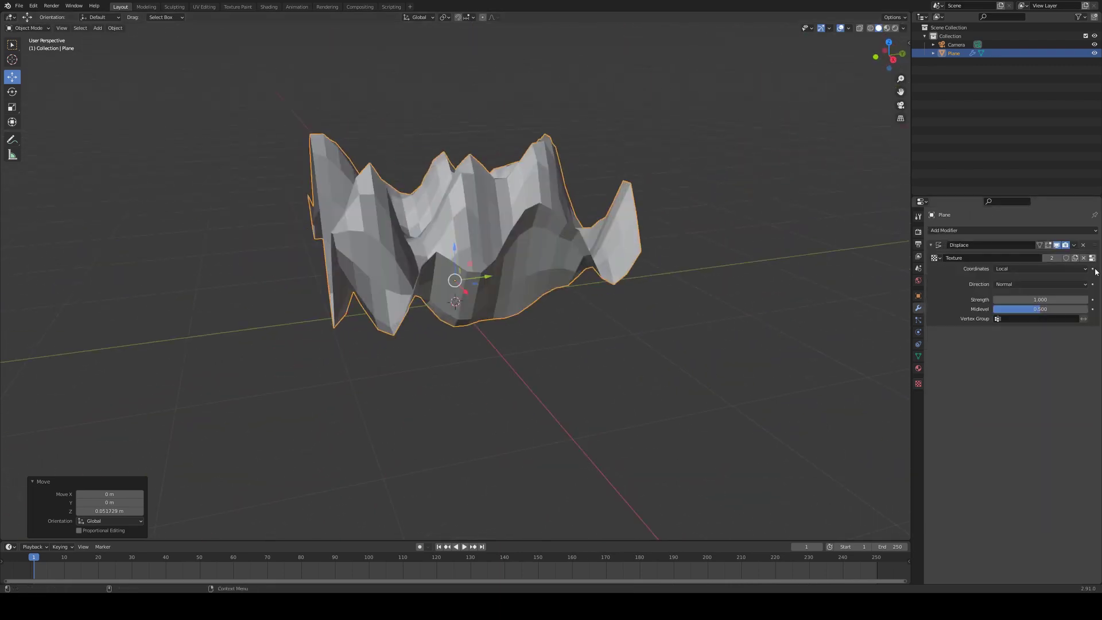
click(1075, 245)
click(1076, 246)
click(1076, 245)
click(1040, 260)
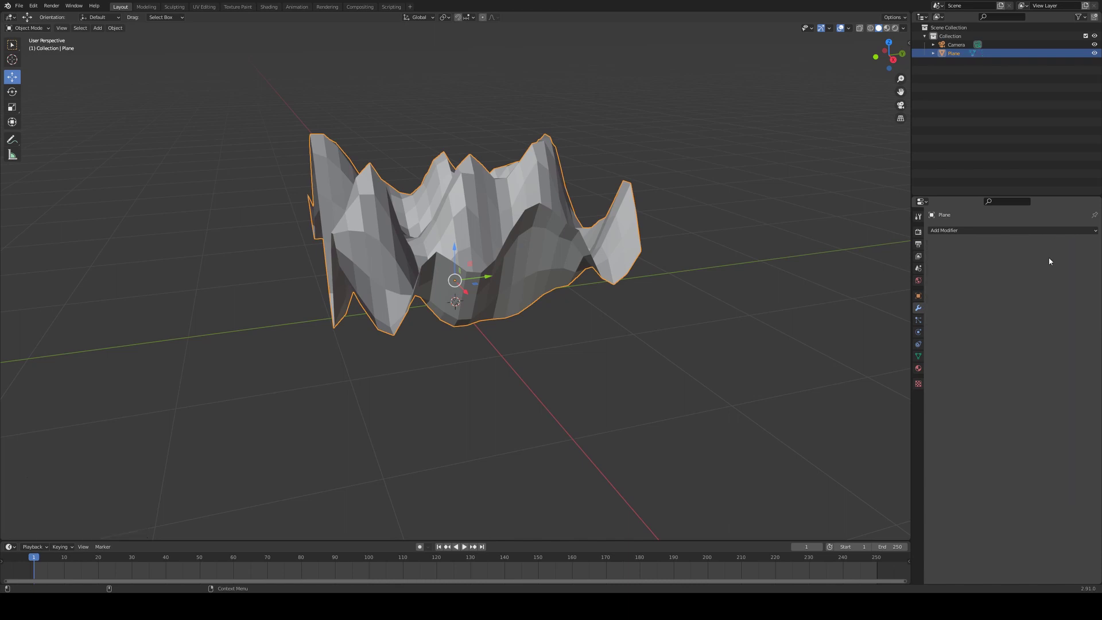
- Add a Subdivision Surface modifier to the terrain with viewport levels of 3 and apply it
click(1015, 230)
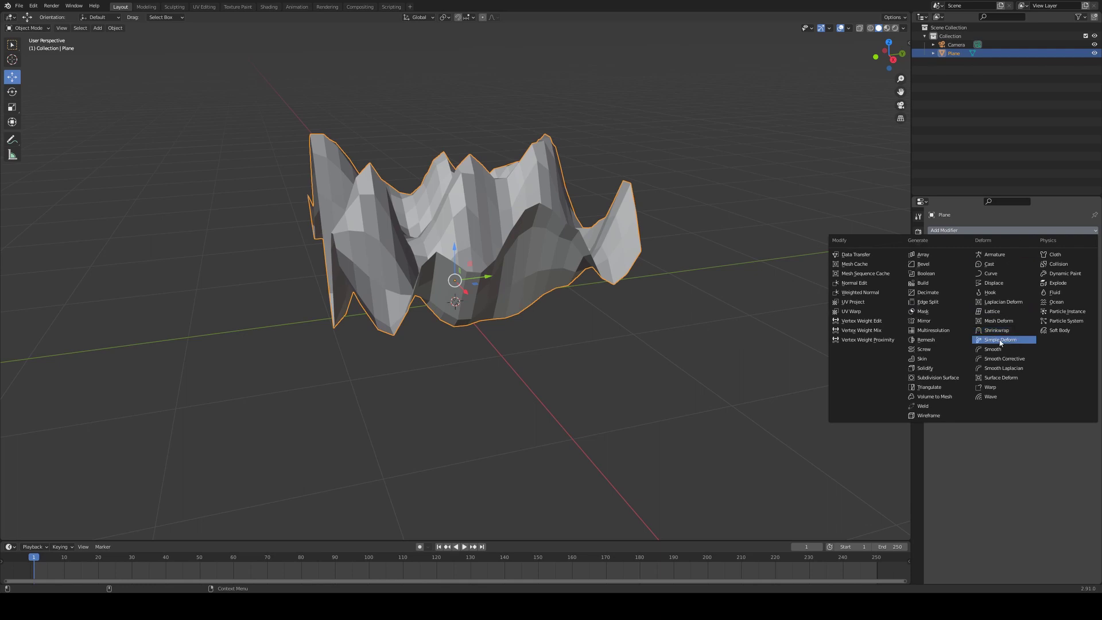
click(955, 378)
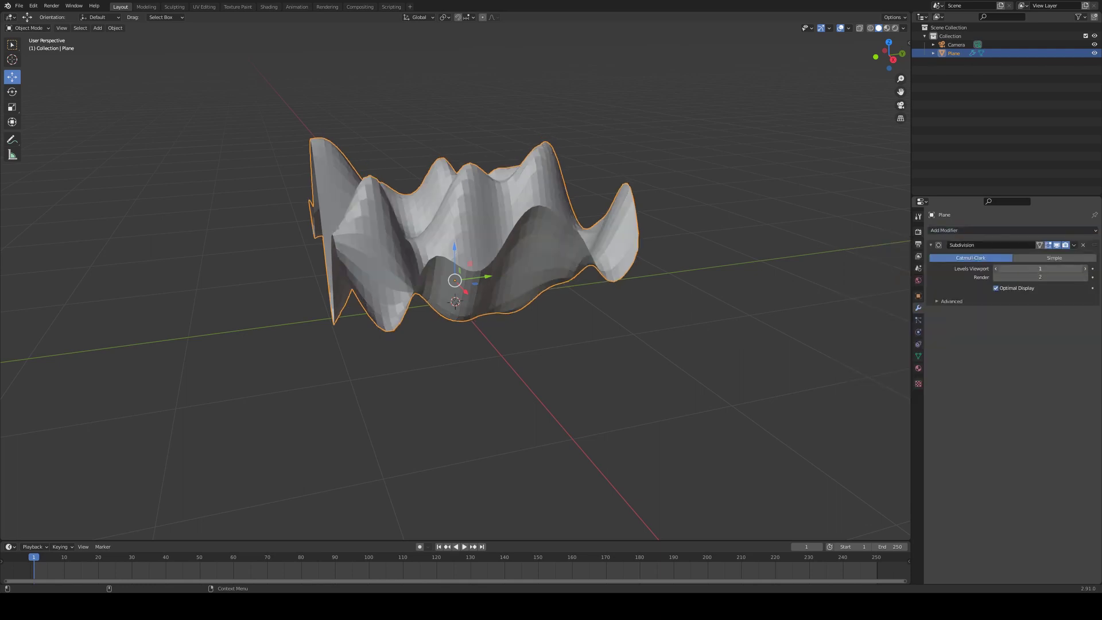
click(1085, 269)
mouse_move(621, 160)
middle_down()
mouse_move(619, 191)
mouse_move(543, 174)
mouse_move(684, 182)
middle_up()
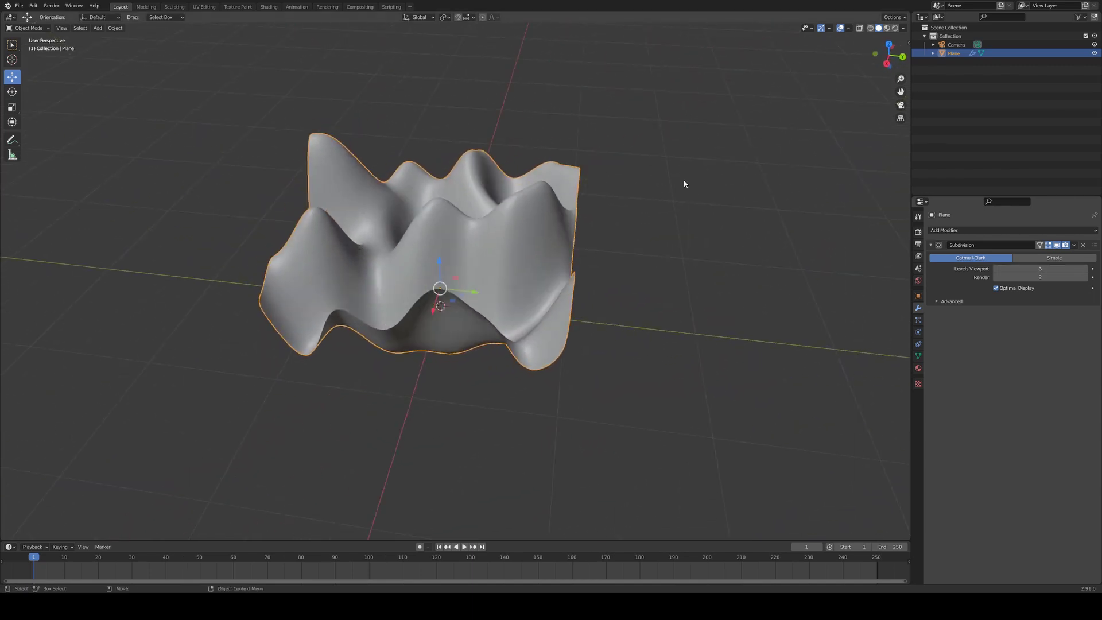
click(1074, 245)
click(1061, 253)
mouse_move(672, 143)
middle_down()
mouse_move(714, 150)
mouse_move(679, 143)
middle_up()
- Add a second 2 m plane at the world origin beneath the terrain
click(98, 27)
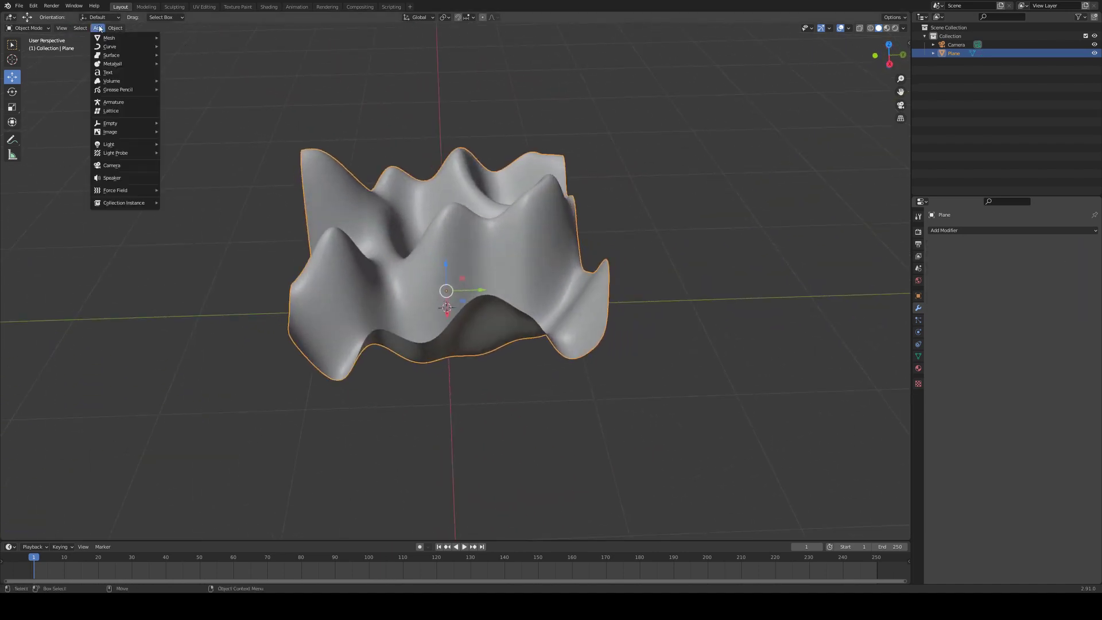
mouse_move(109, 37)
click(184, 37)
middle_drag(545, 231, 395, 289)
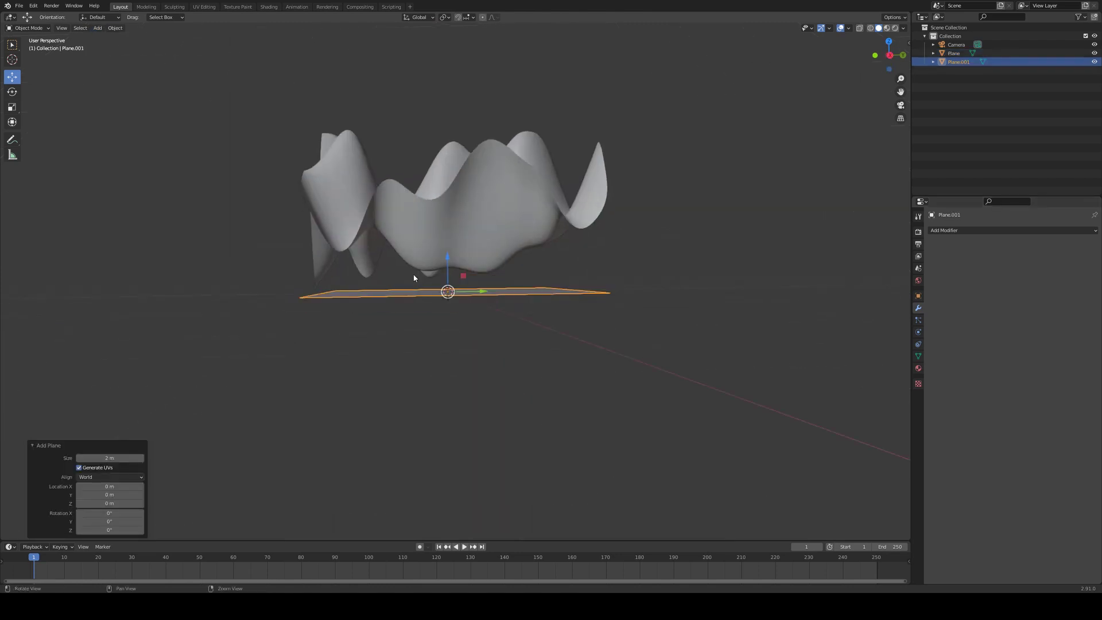
middle_drag(591, 224, 459, 240)
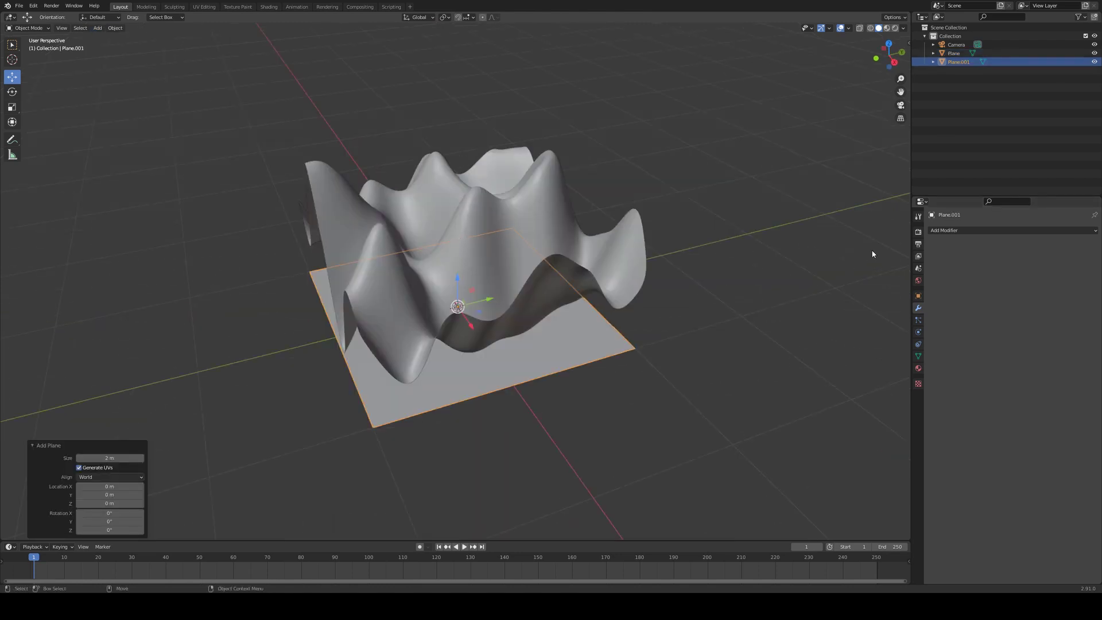
mouse_move(484, 226)
middle_down()
mouse_move(530, 185)
mouse_move(631, 241)
middle_up()
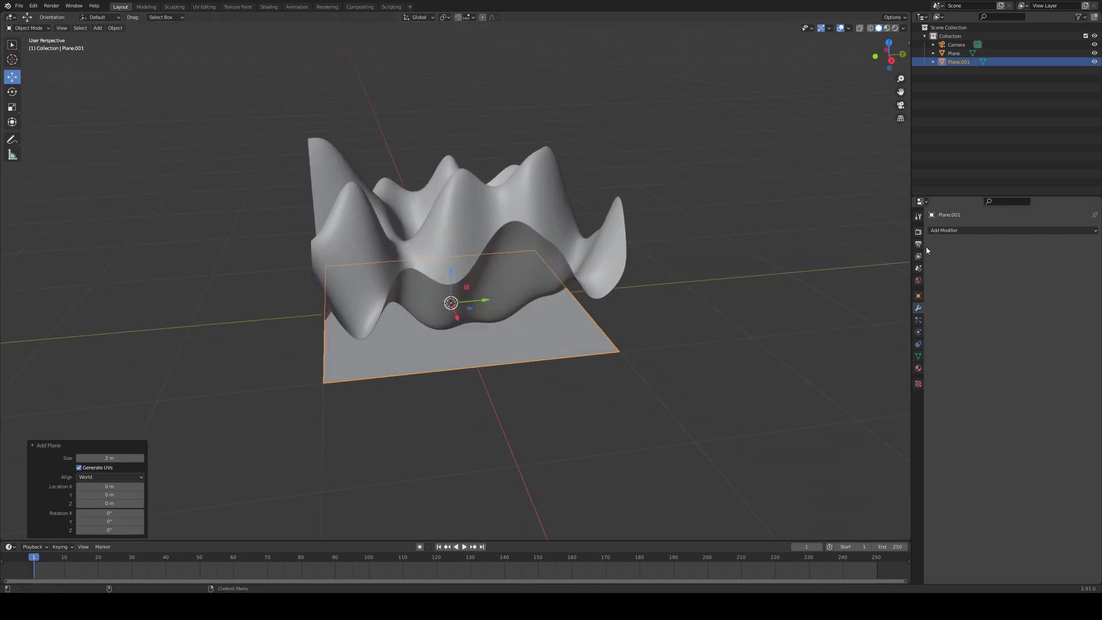
- Rename the new flat plane as cutter
double_click(962, 61)
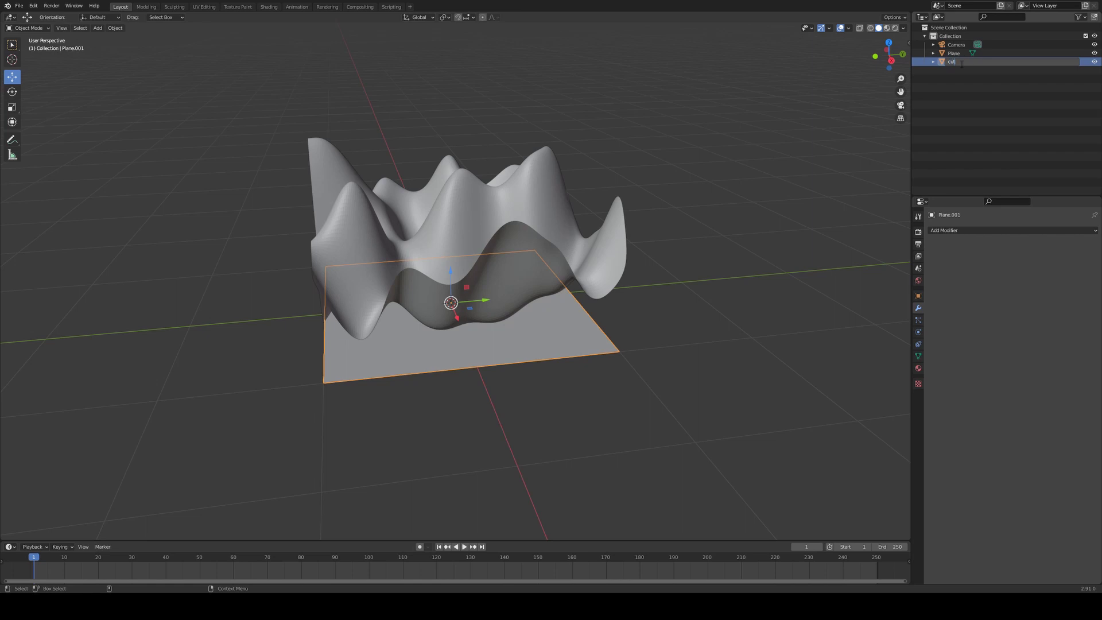
text(cutter)
key(Return)
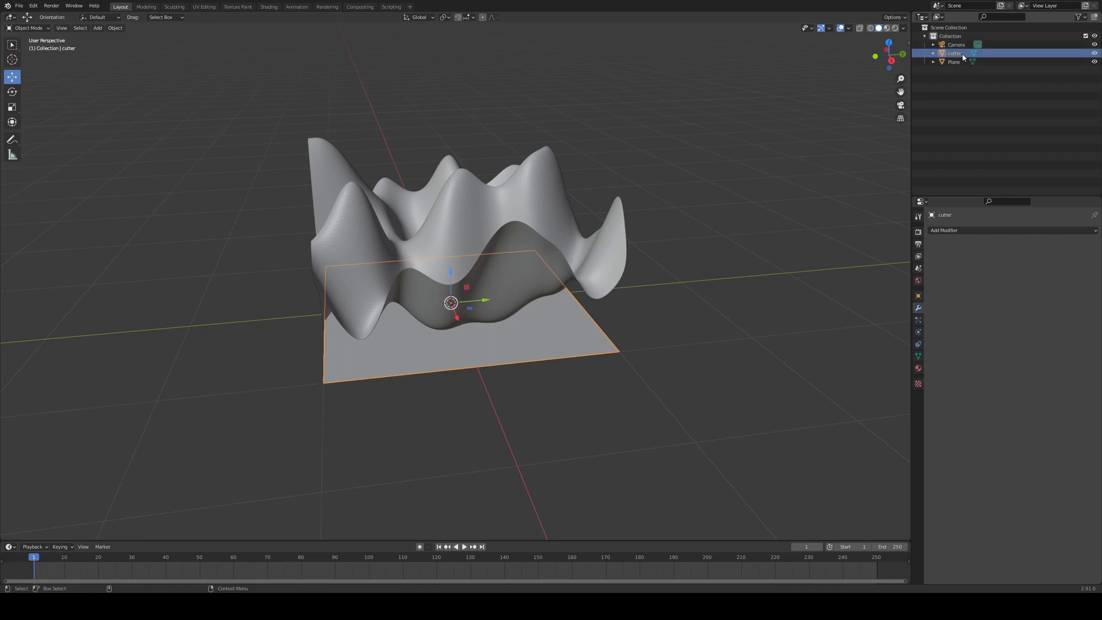
middle_drag(697, 146, 716, 146)
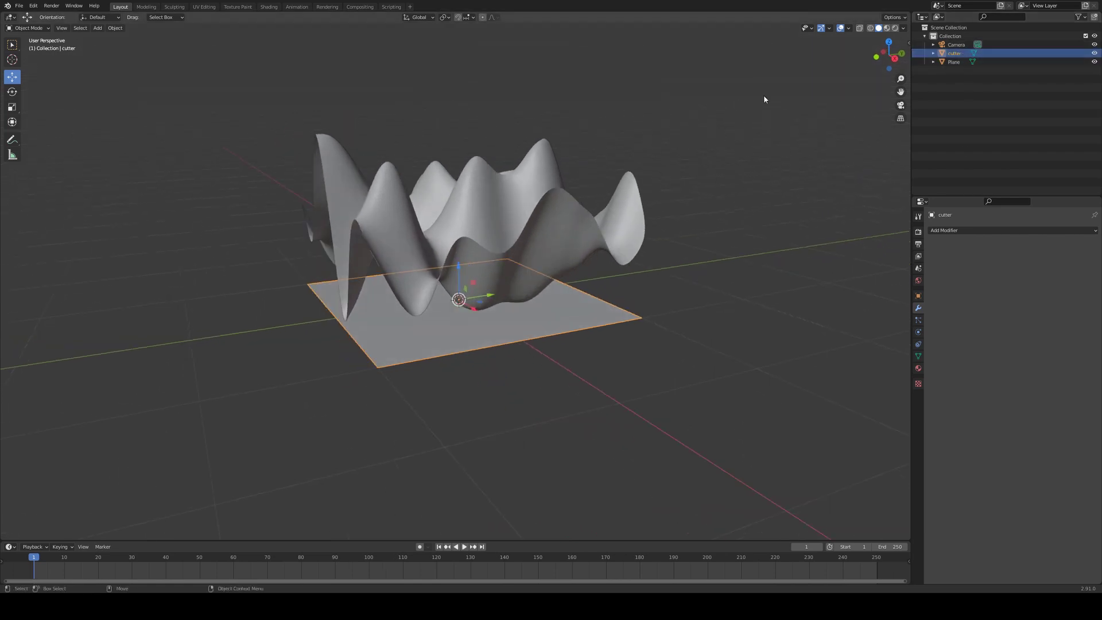
- Add an Array modifier to the cutter plane and switch it from relative to constant offset
middle_drag(738, 105, 724, 125)
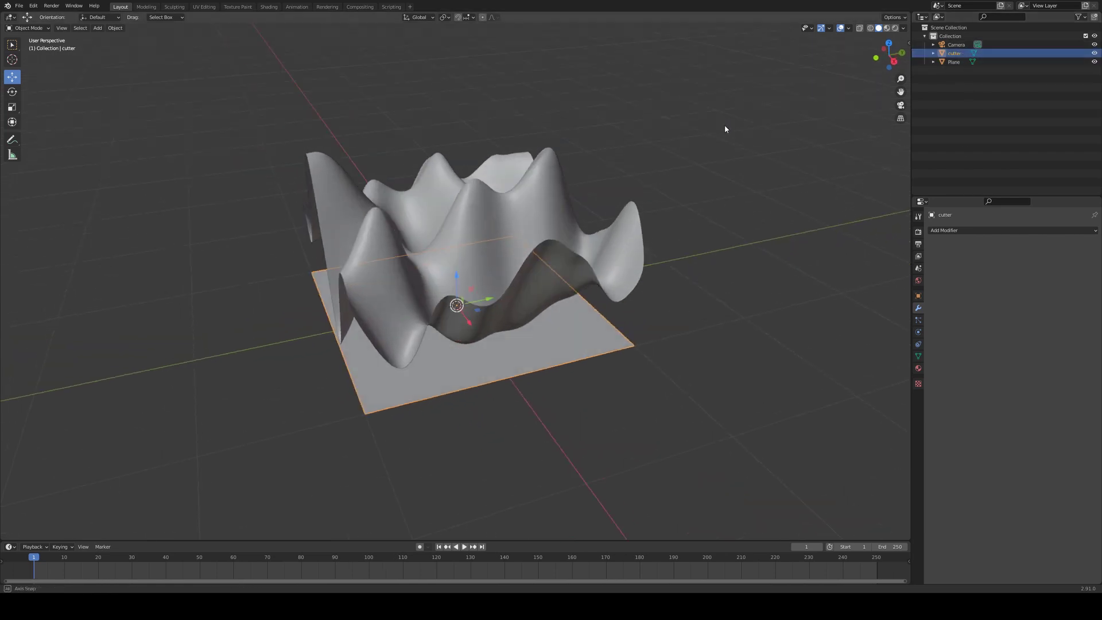
click(948, 230)
click(943, 257)
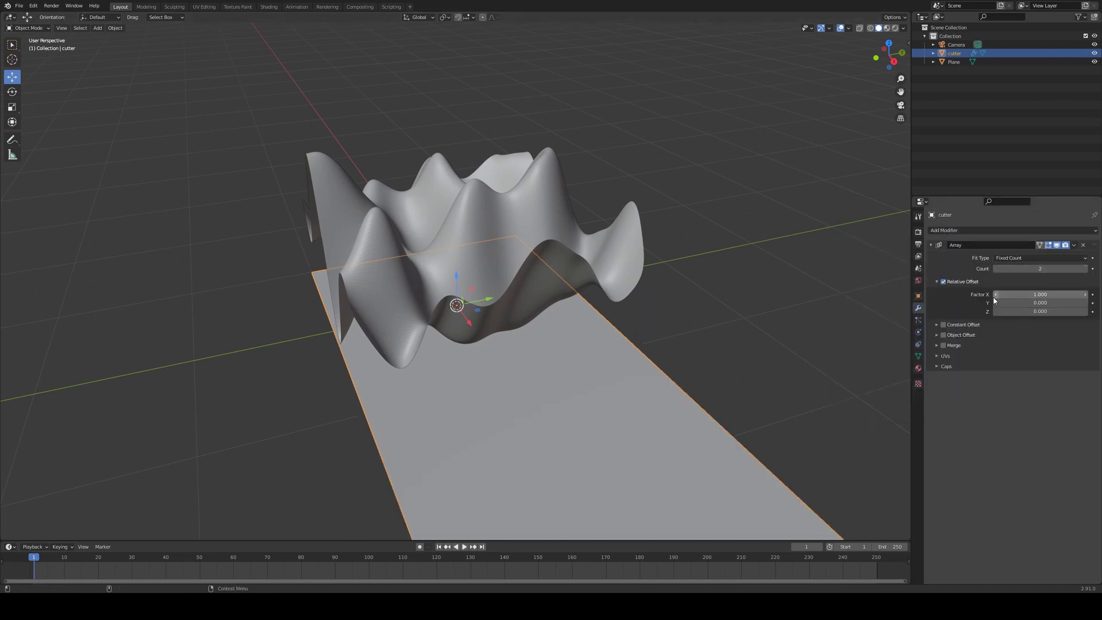
click(943, 281)
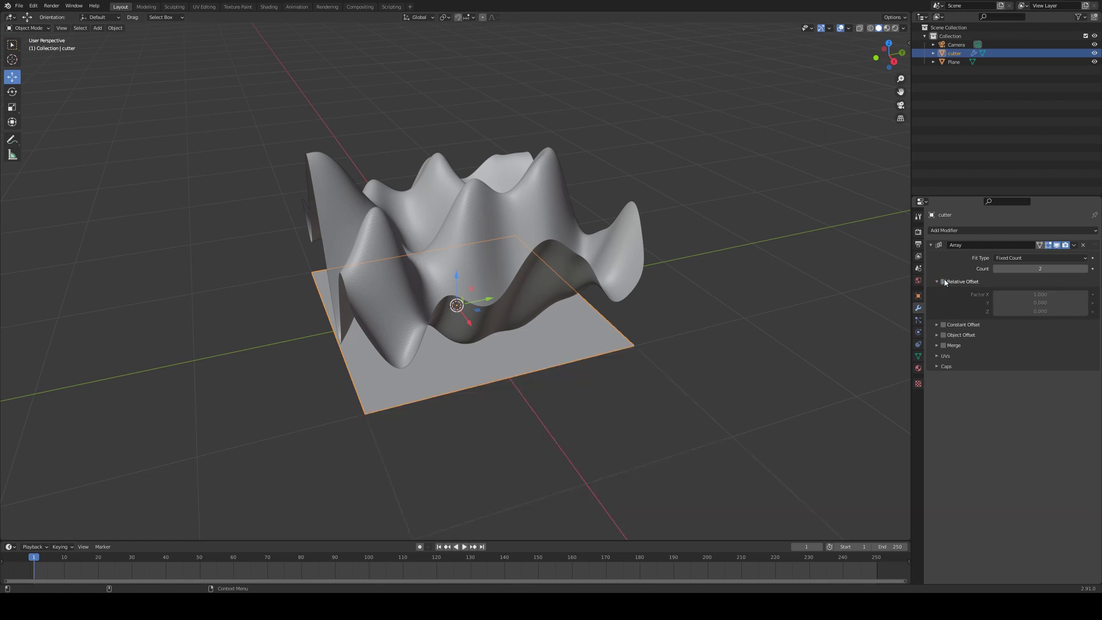
click(943, 325)
click(938, 325)
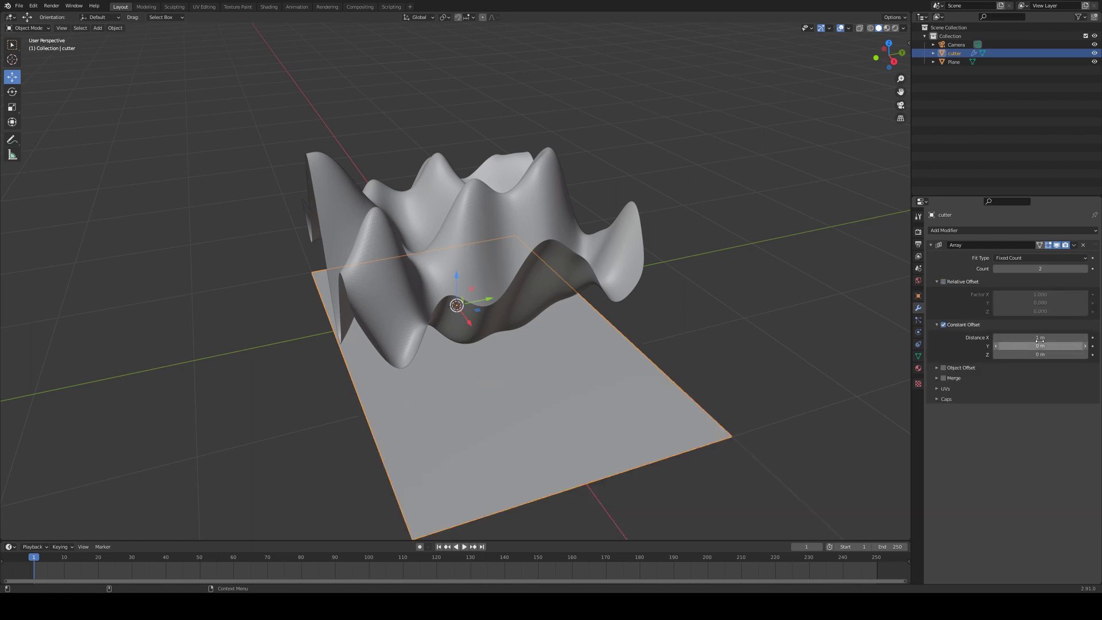
- Set the array's constant offset to 0 m in X and 0.1 m in Z
double_click(1047, 337)
text(0)
key(Return)
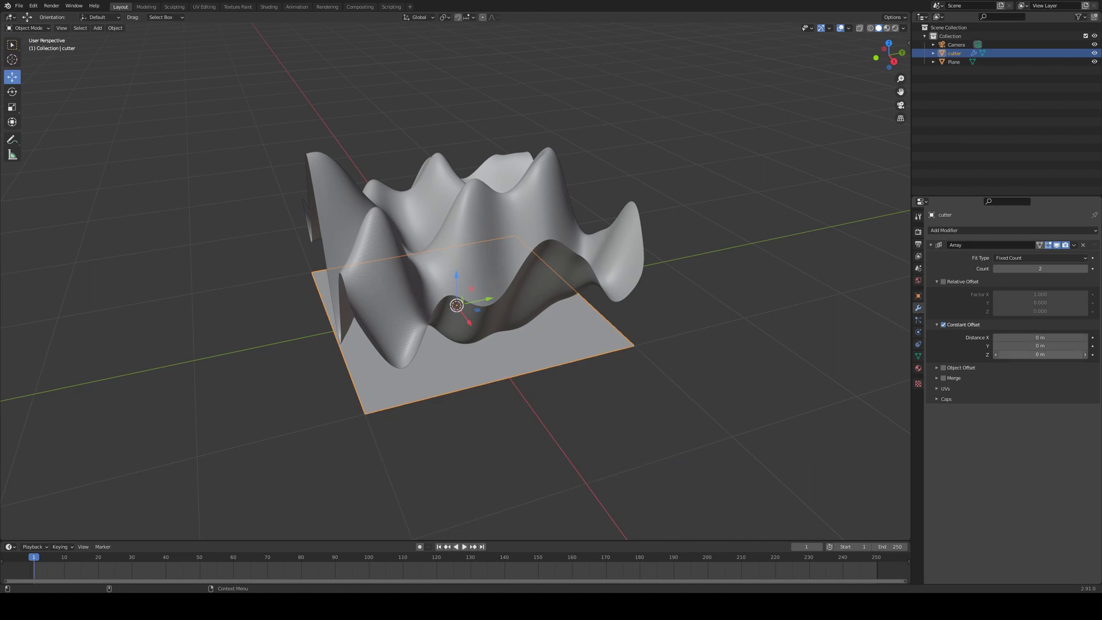
double_click(1015, 352)
text(0.1)
key(Return)
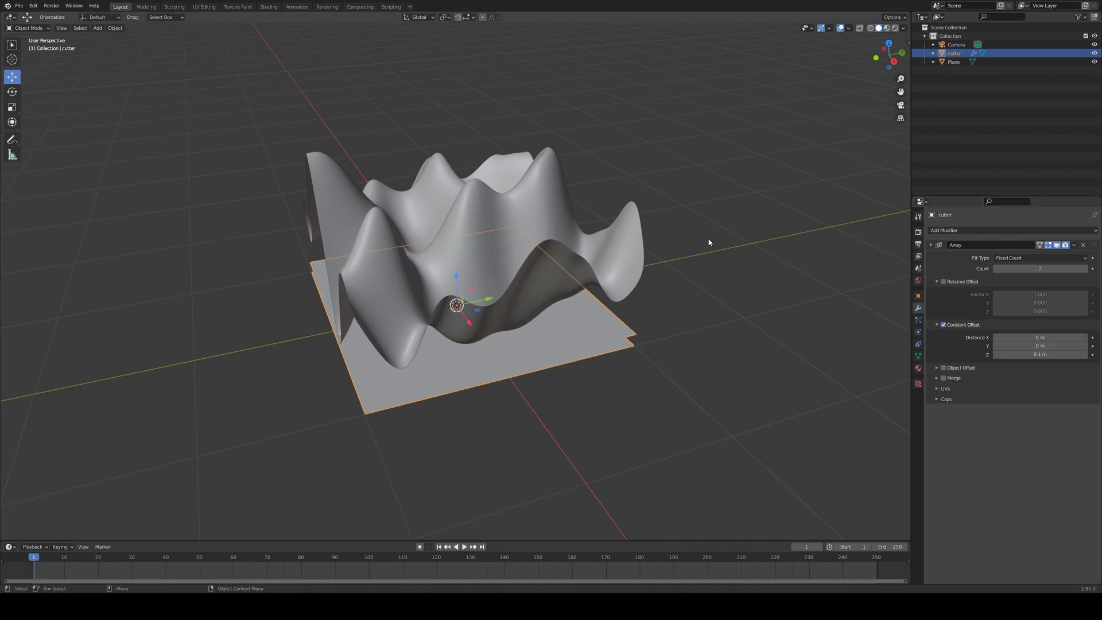
- Raise the cutter's array count to 15 and display the scene in wireframe
mouse_move(707, 246)
middle_down()
mouse_move(677, 213)
mouse_move(689, 235)
middle_up()
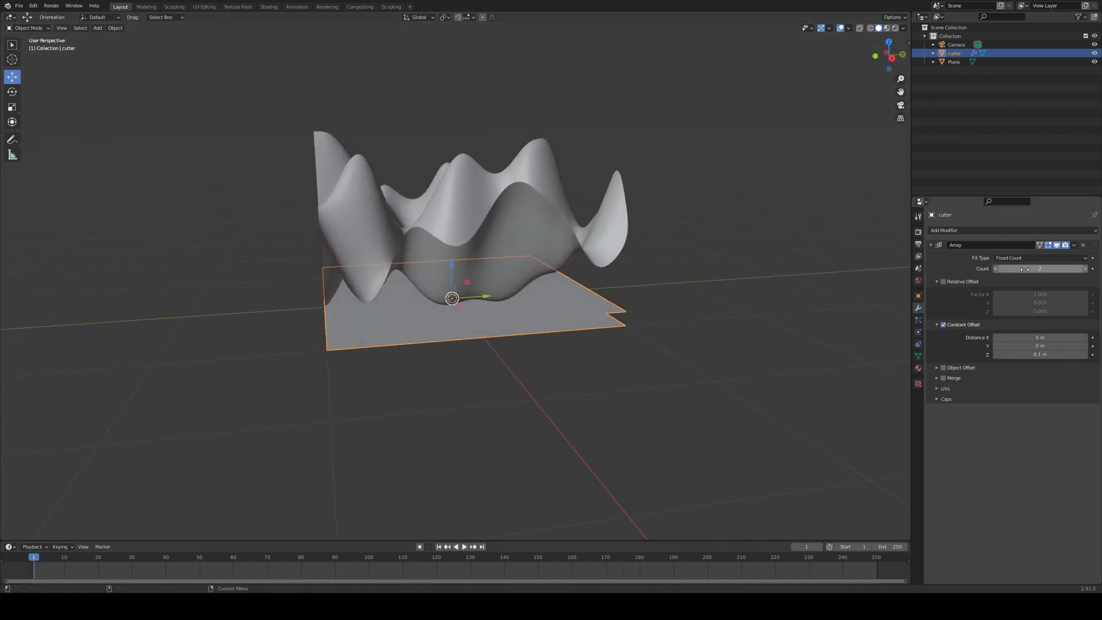
drag(1041, 269, 1047, 268)
middle_drag(672, 190, 708, 40)
click(870, 28)
mouse_move(553, 140)
middle_down()
mouse_move(561, 178)
mouse_move(623, 135)
middle_up()
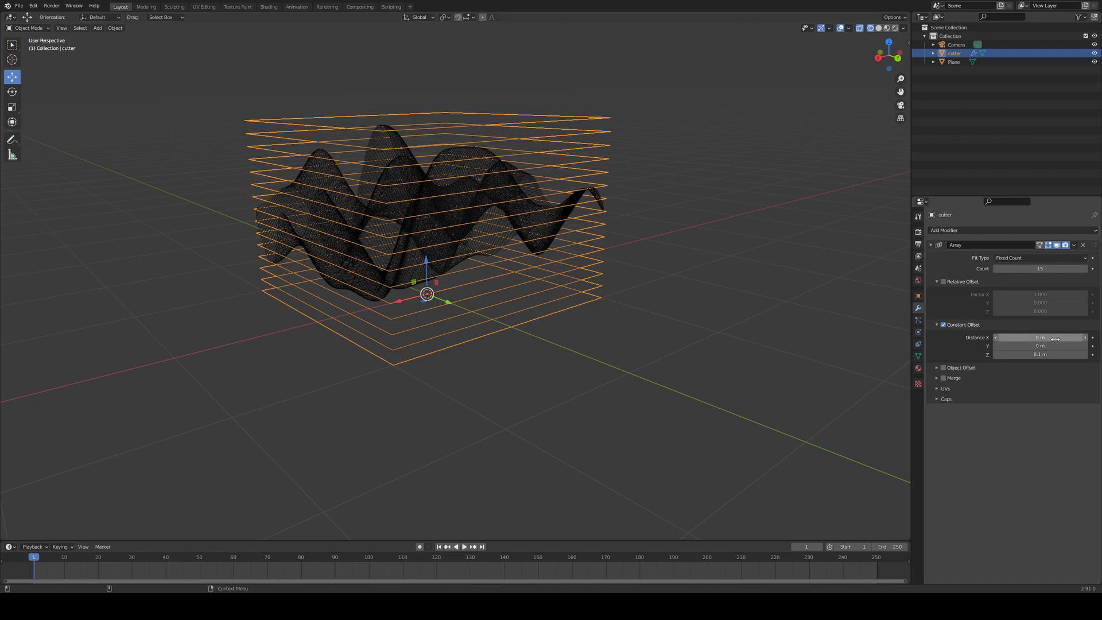
- Set the array's constant Z offset to 0.05 m and its count to 30
click(1036, 355)
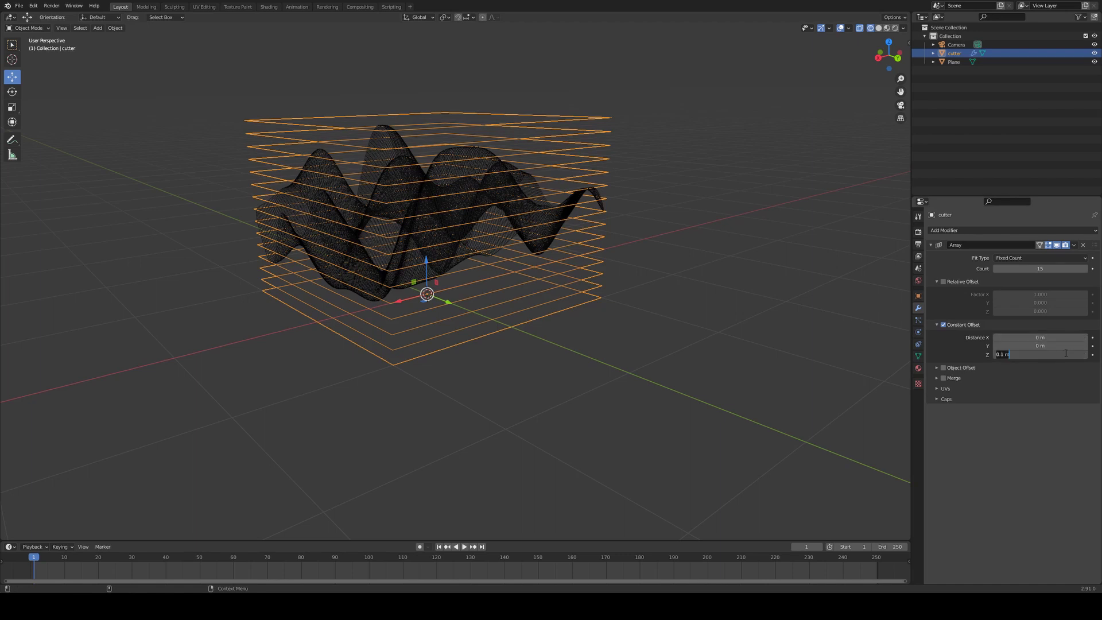
key(Return)
click(1033, 269)
text(30)
key(Return)
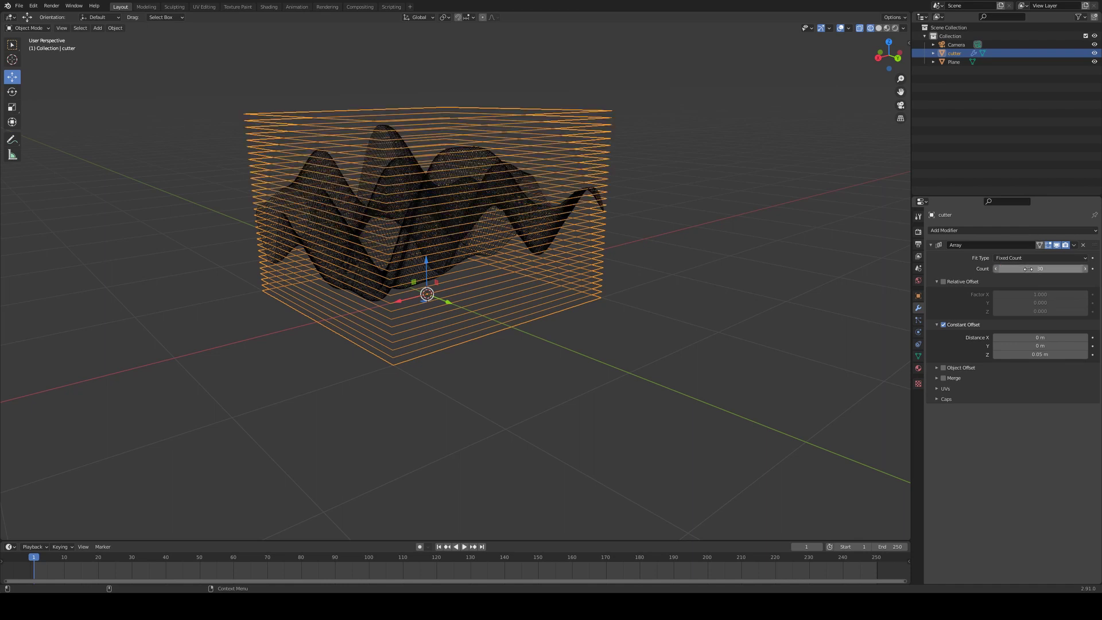
- Duplicate the terrain Plane in place and hide the original from both the viewport and renders
middle_drag(756, 140, 722, 132)
click(720, 133)
middle_drag(514, 171, 438, 239)
click(950, 62)
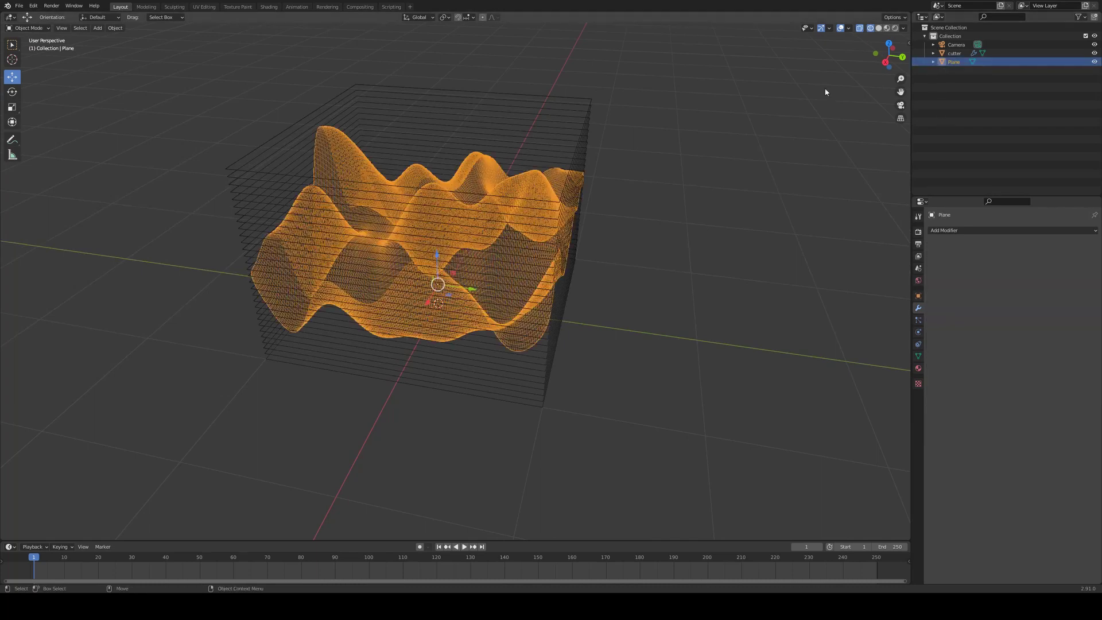
right_click(957, 61)
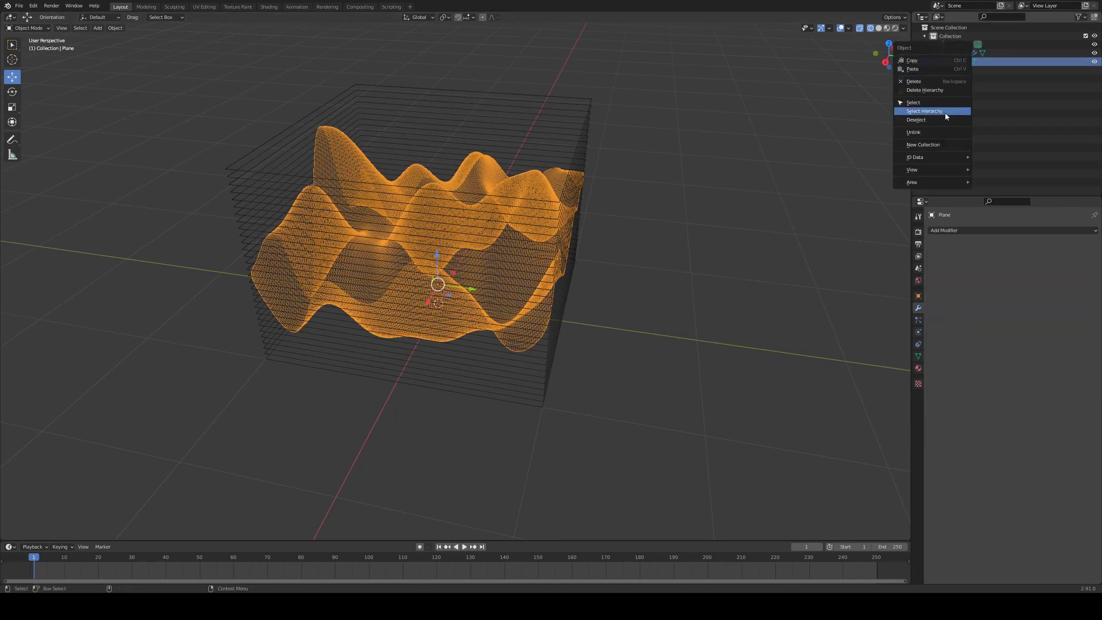
key(shift+d)
key(Escape)
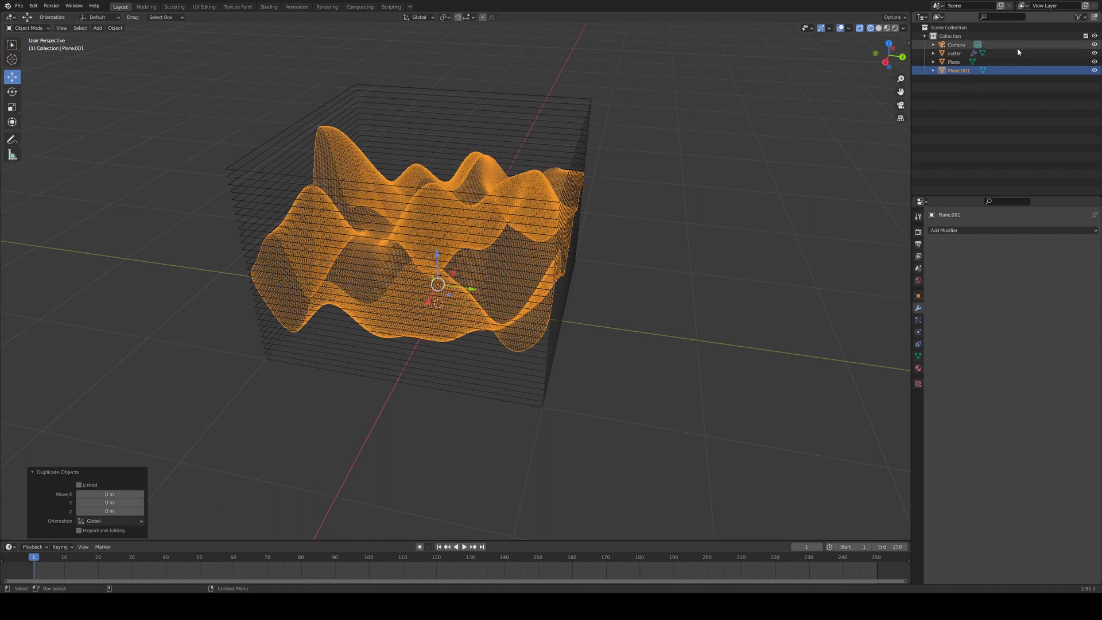
click(1080, 17)
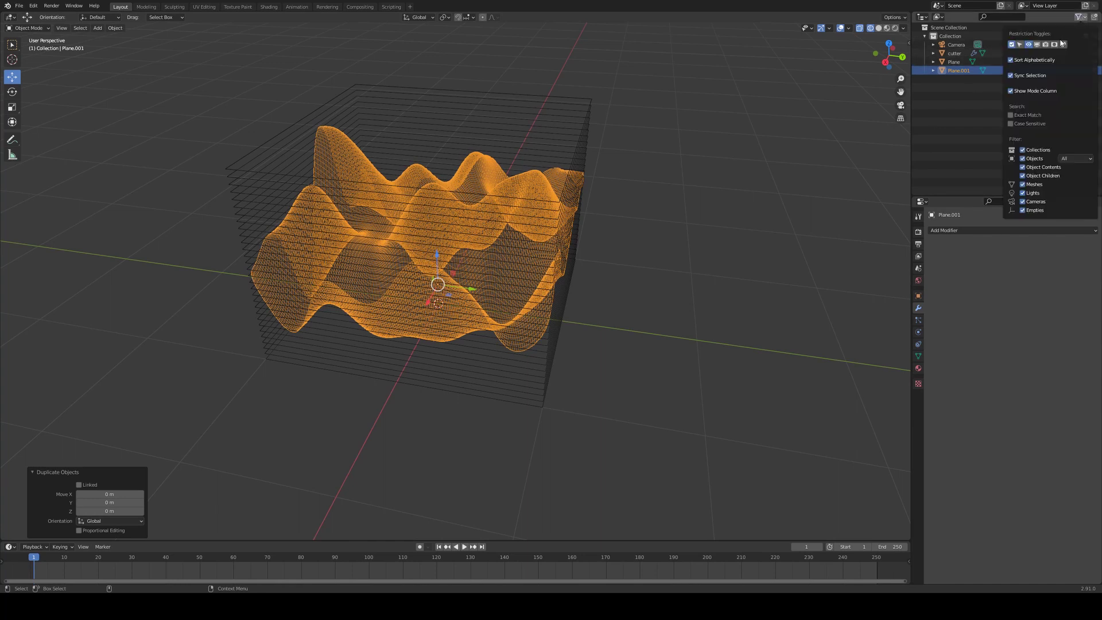
click(1049, 45)
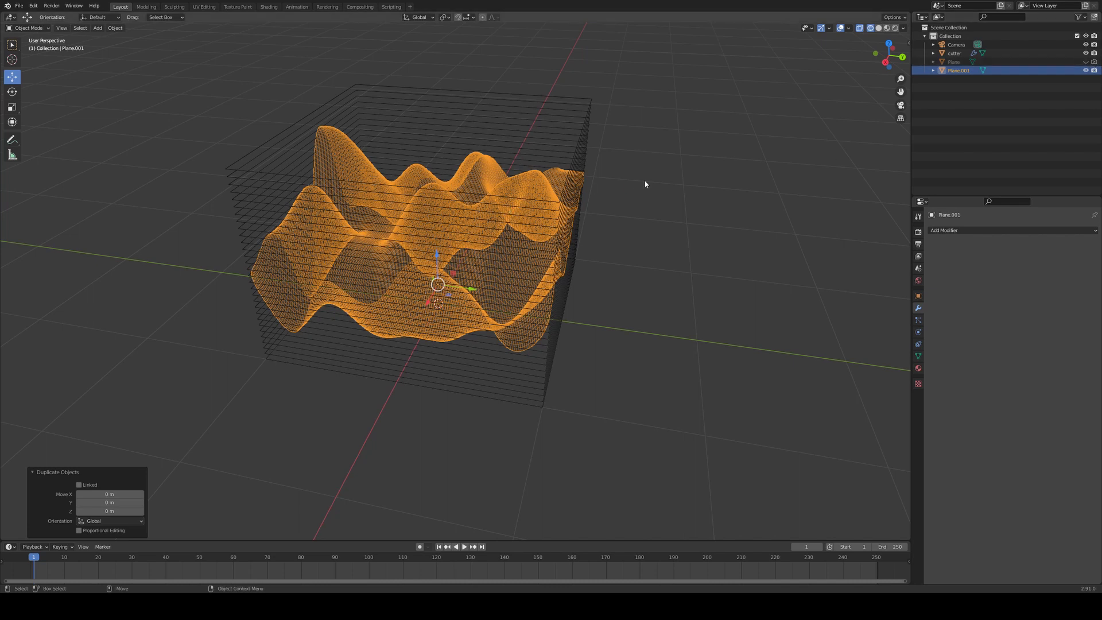
- Add a Boolean modifier to the duplicated terrain, set to Intersect with the Fast solver and cutter as its object
click(964, 231)
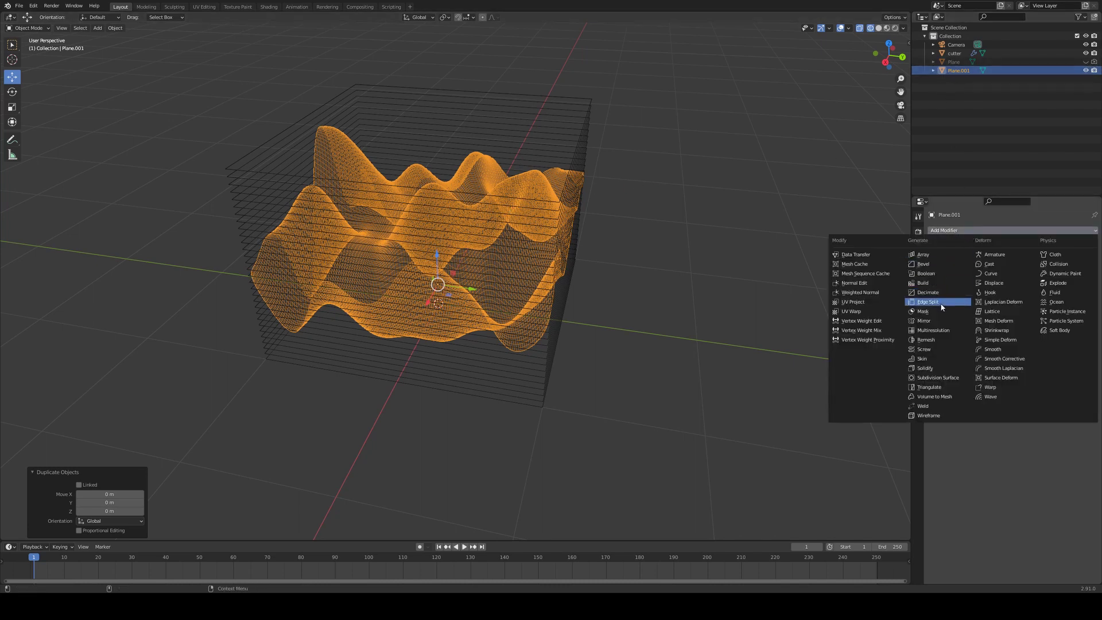
click(937, 274)
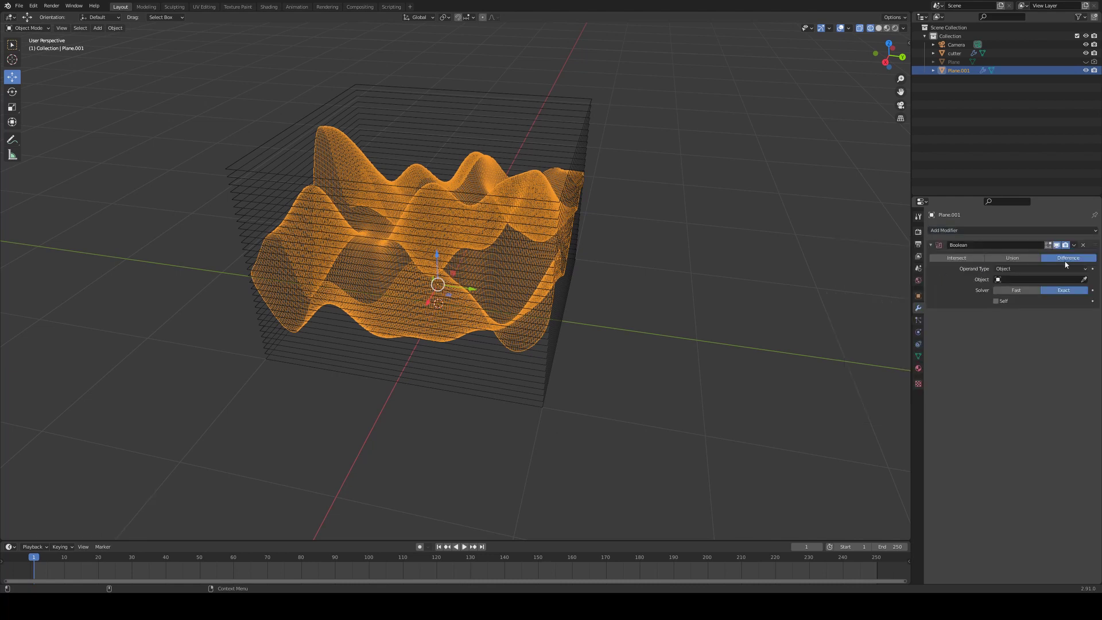
click(1014, 292)
click(977, 259)
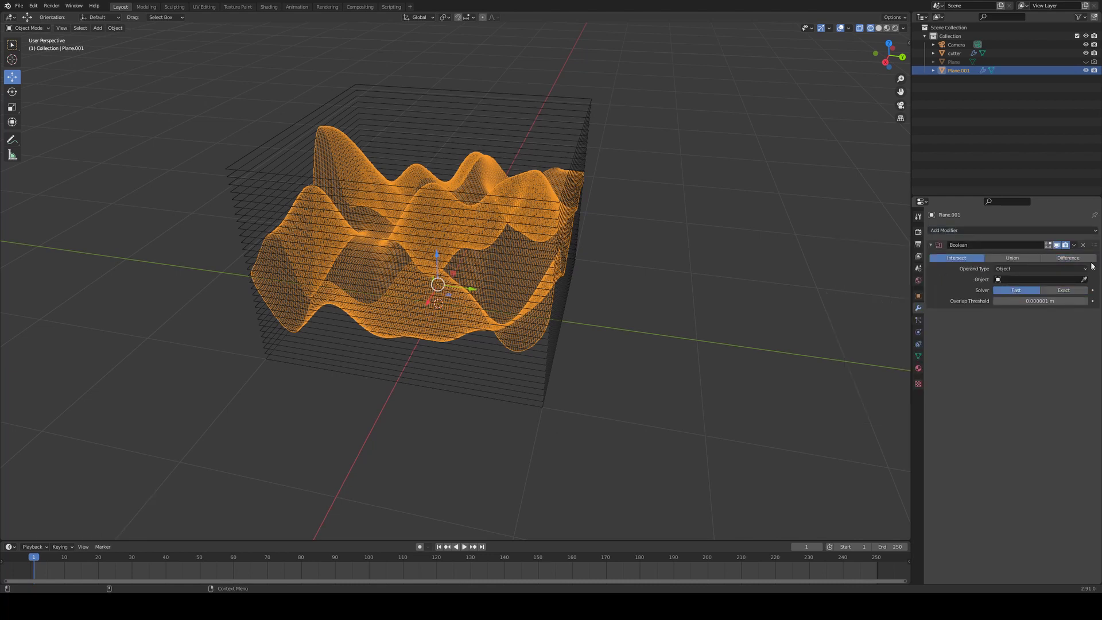
middle_drag(669, 153, 813, 211)
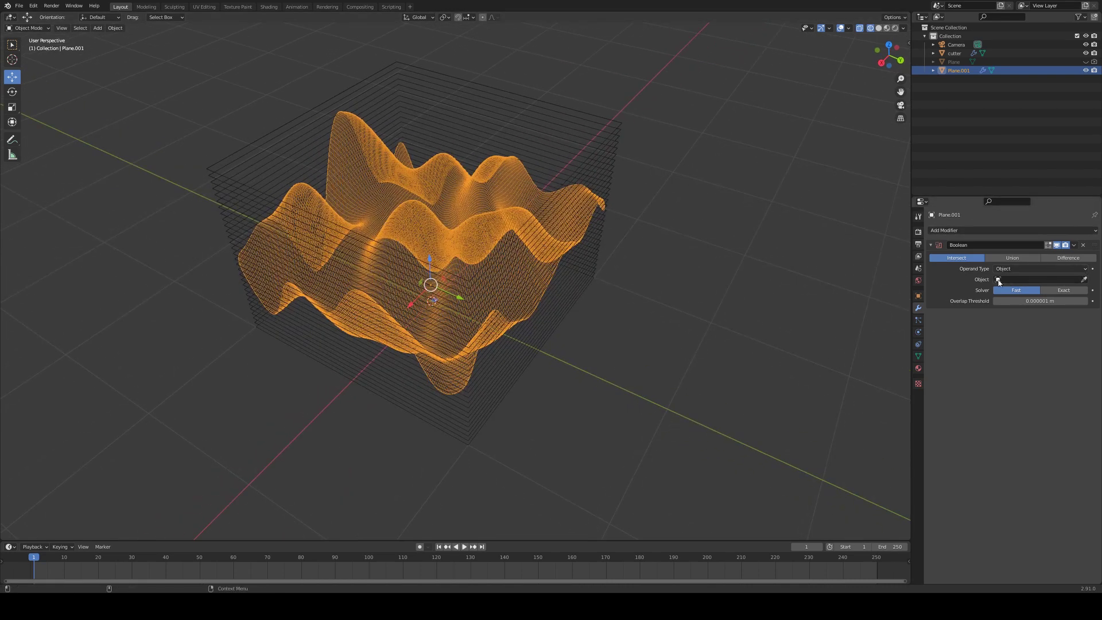
click(1085, 280)
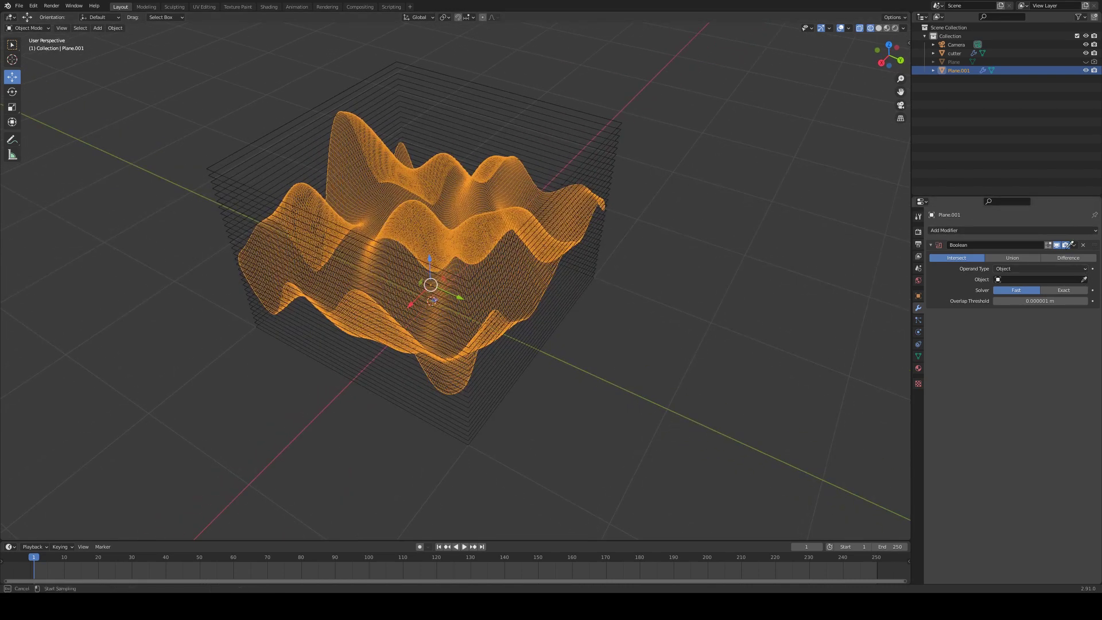
click(955, 53)
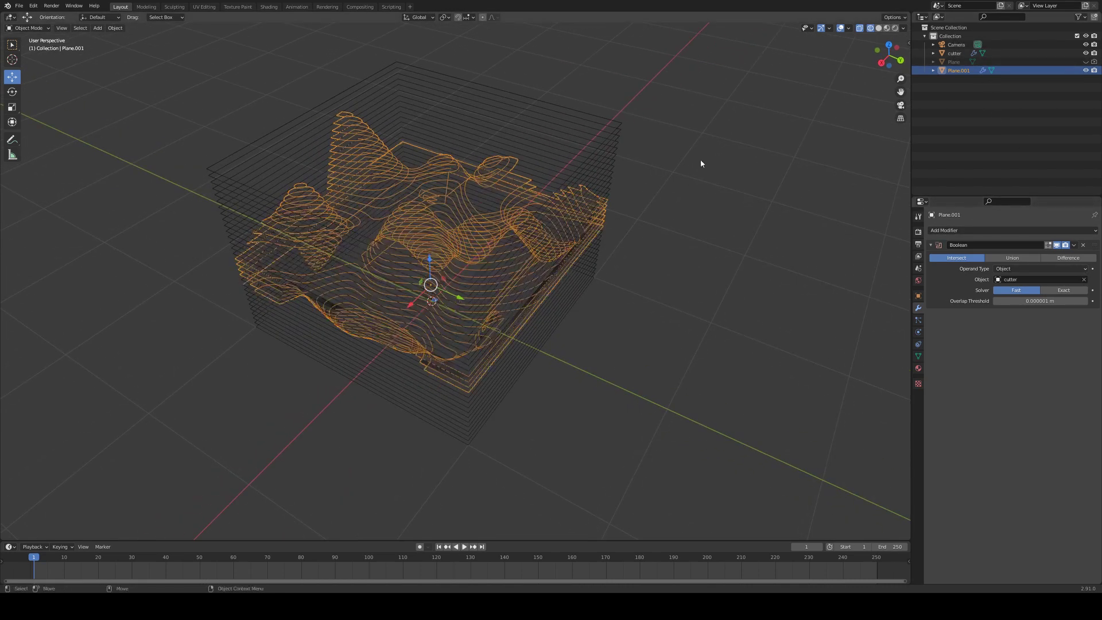
- Hide the cutter and examine the contour slices of the terrain from several angles
click(1085, 53)
alt+drag(528, 171, 440, 167)
alt+right_drag(441, 166, 393, 203)
middle_drag(394, 205, 571, 167)
- Show the cutter again and scale its stack of planes up uniformly by about 1.228
click(954, 53)
key(e)
key(r)
click(1085, 54)
alt+drag(680, 153, 664, 177)
key(r)
click(631, 80)
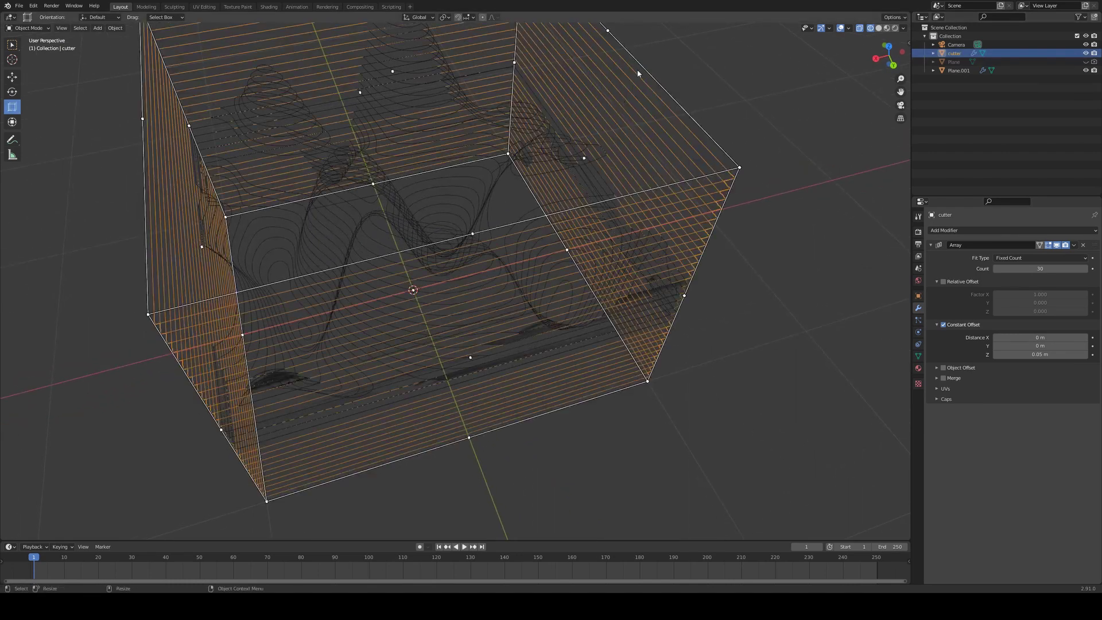
middle_drag(477, 249, 544, 347)
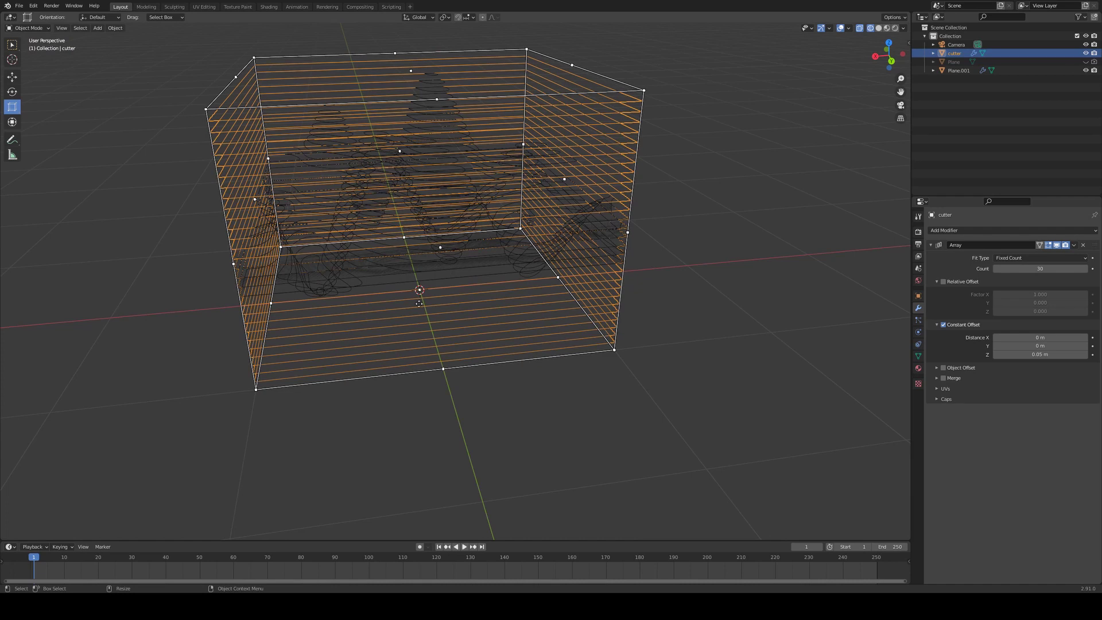
key(r)
mouse_move(440, 304)
mouse_down()
mouse_move(422, 295)
mouse_move(442, 310)
mouse_up()
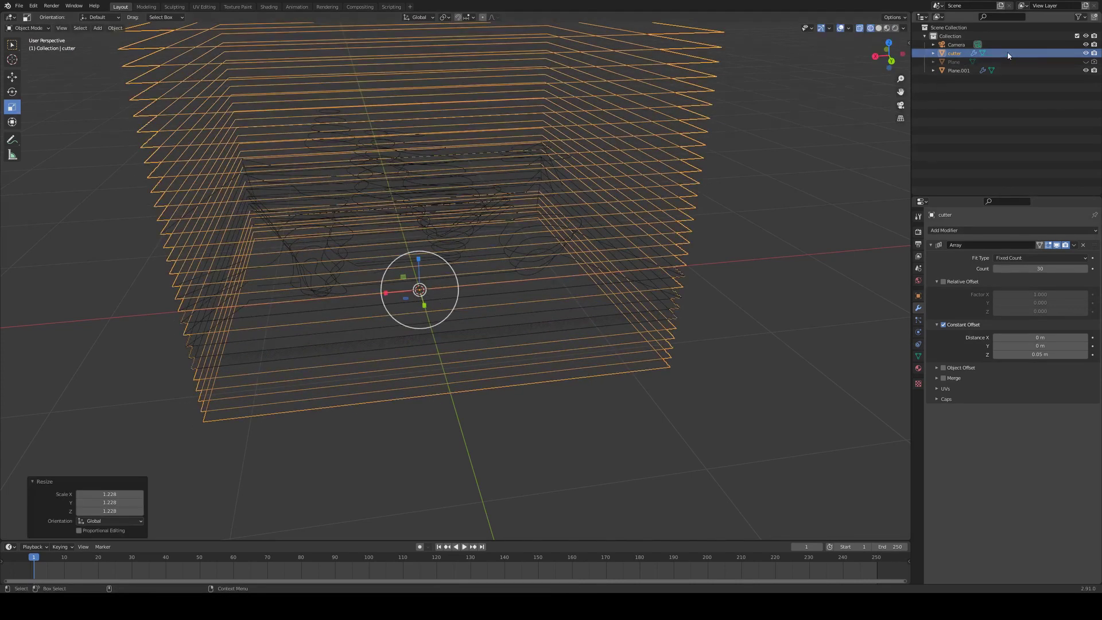
- Hide the cutter and set its scale to 1 on the X, Y and Z axes
click(1085, 53)
middle_drag(614, 138, 449, 193)
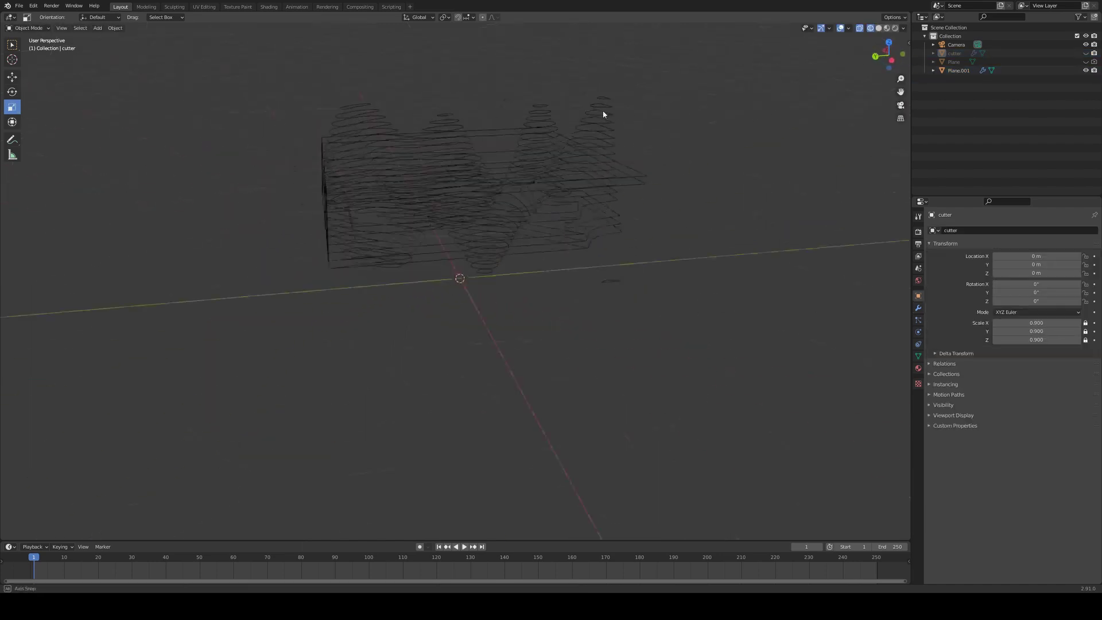
middle_drag(603, 111, 518, 255)
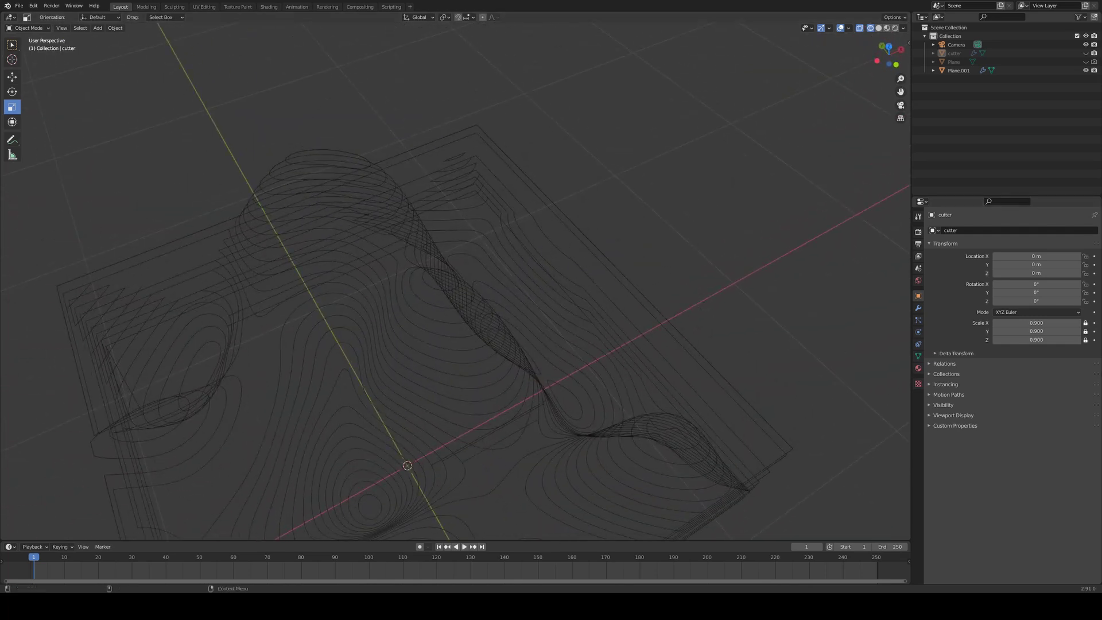
click(1039, 324)
text(1)
key(Return)
click(1039, 332)
text(1)
key(Return)
click(1038, 340)
text(1)
key(Return)
- Apply the Boolean modifier on the duplicated terrain Plane.001
middle_drag(711, 224, 448, 202)
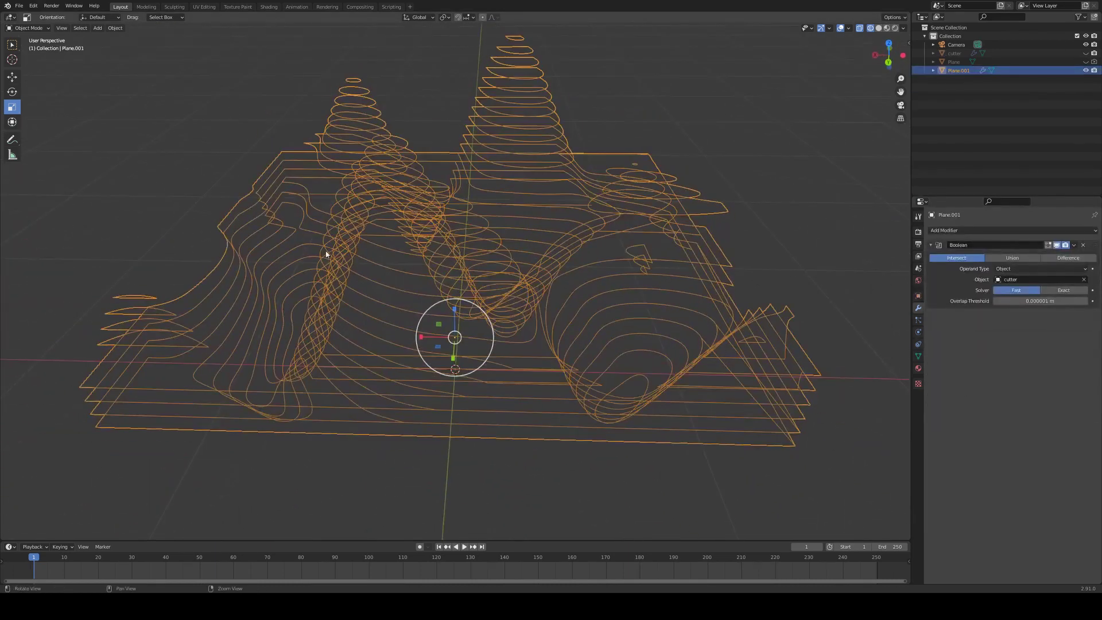
middle_drag(325, 254, 638, 260)
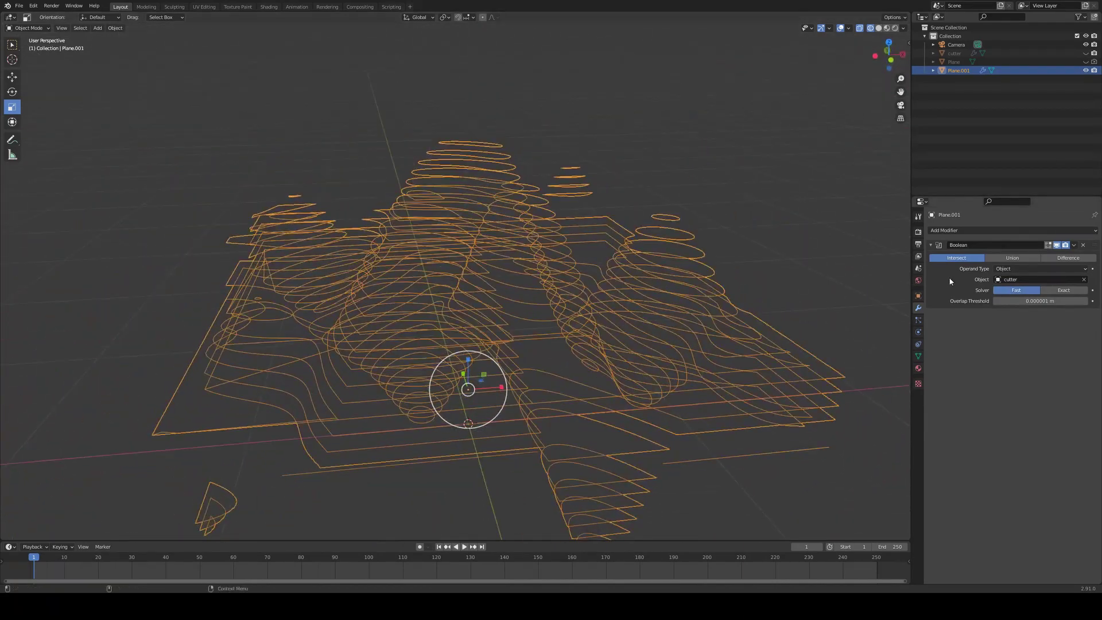
click(1074, 244)
click(1051, 253)
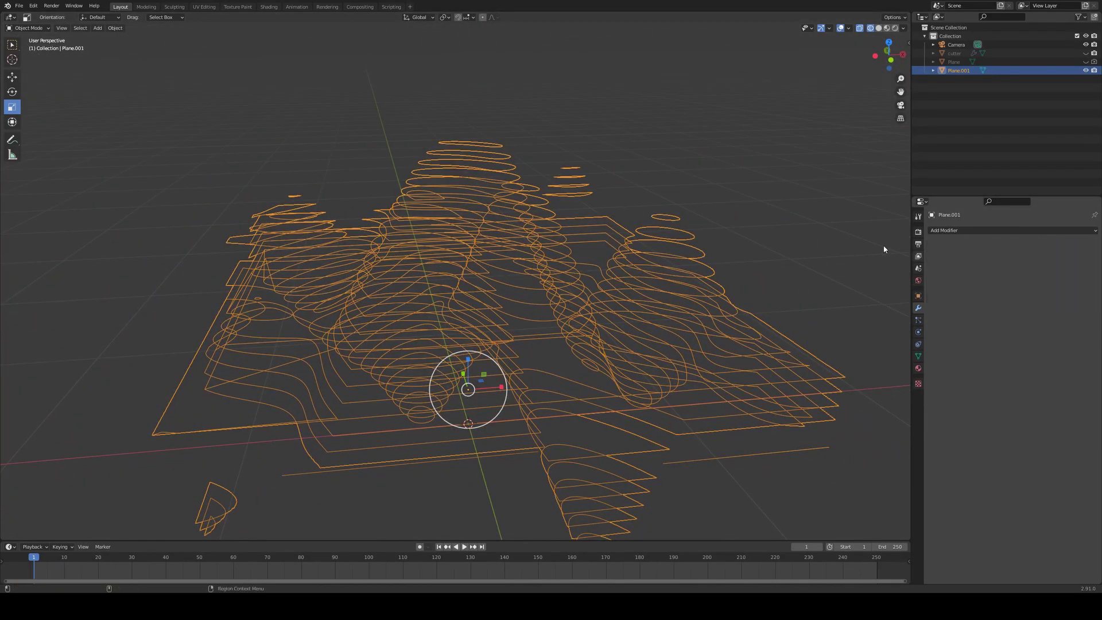
- Show the sliced terrain in solid shading and enter Edit Mode with face selection, X-ray on and nothing selected
click(506, 109)
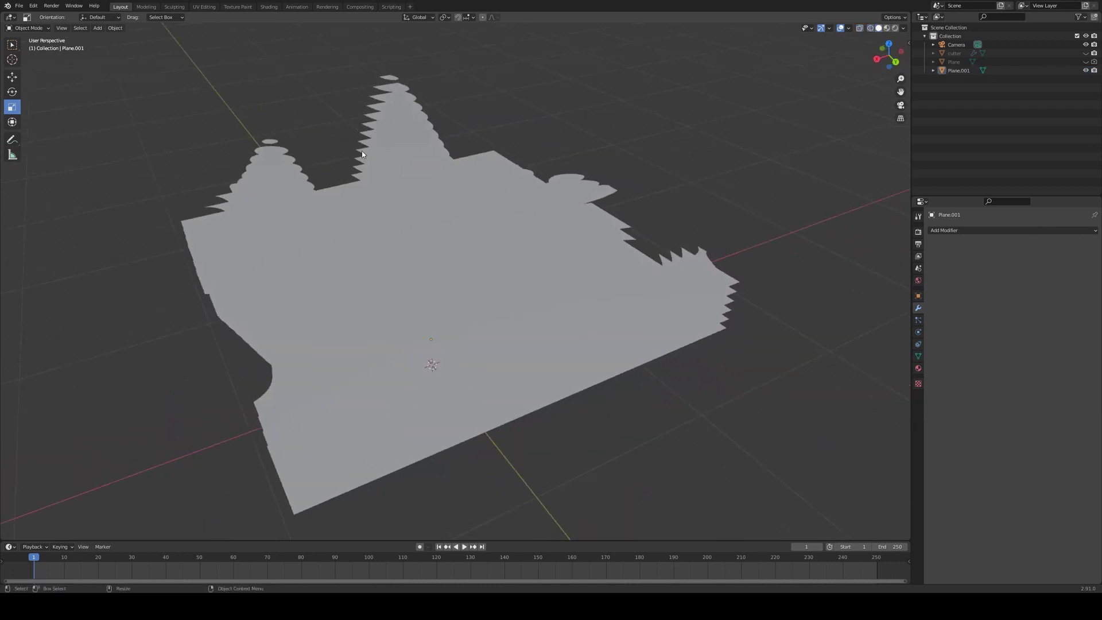
middle_drag(285, 122, 503, 146)
click(532, 165)
middle_drag(538, 115, 556, 102)
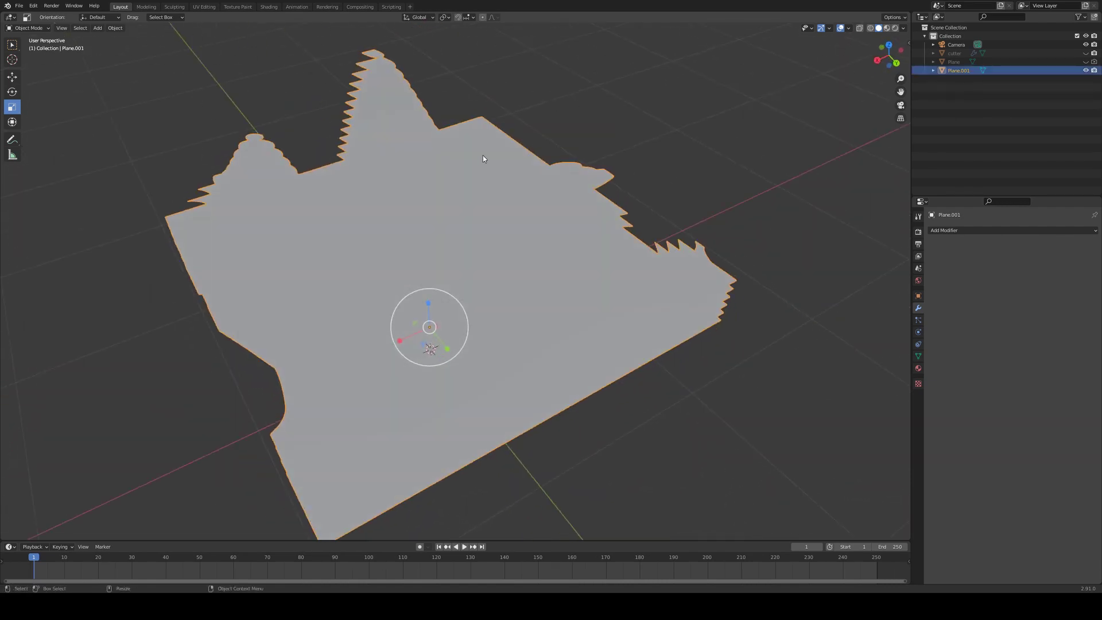
key(Tab)
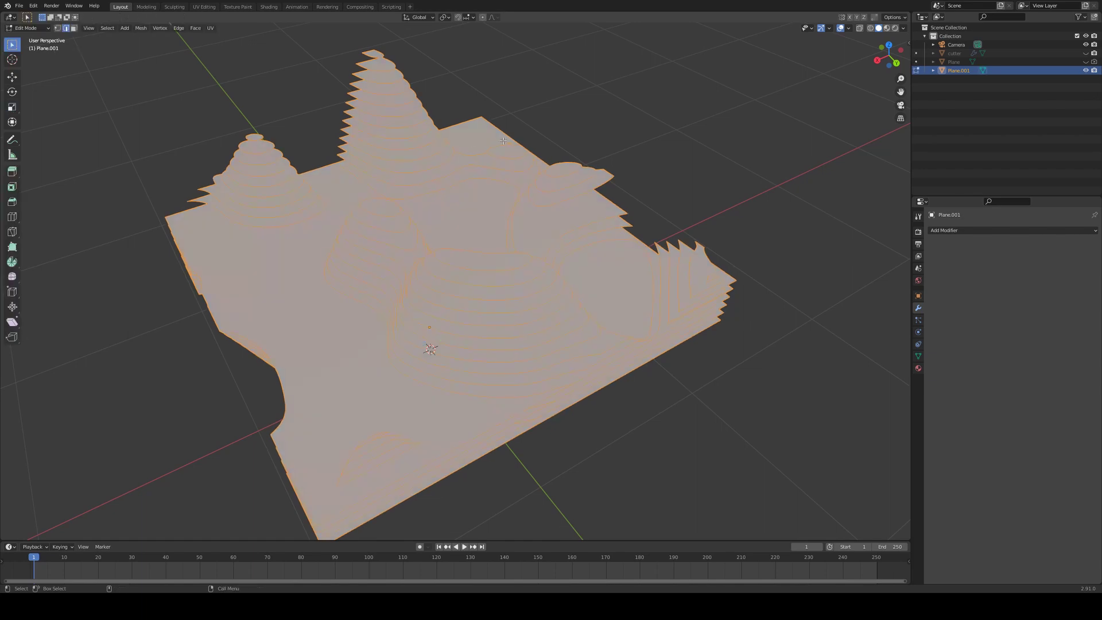
click(74, 28)
key(alt+z)
key(alt+a)
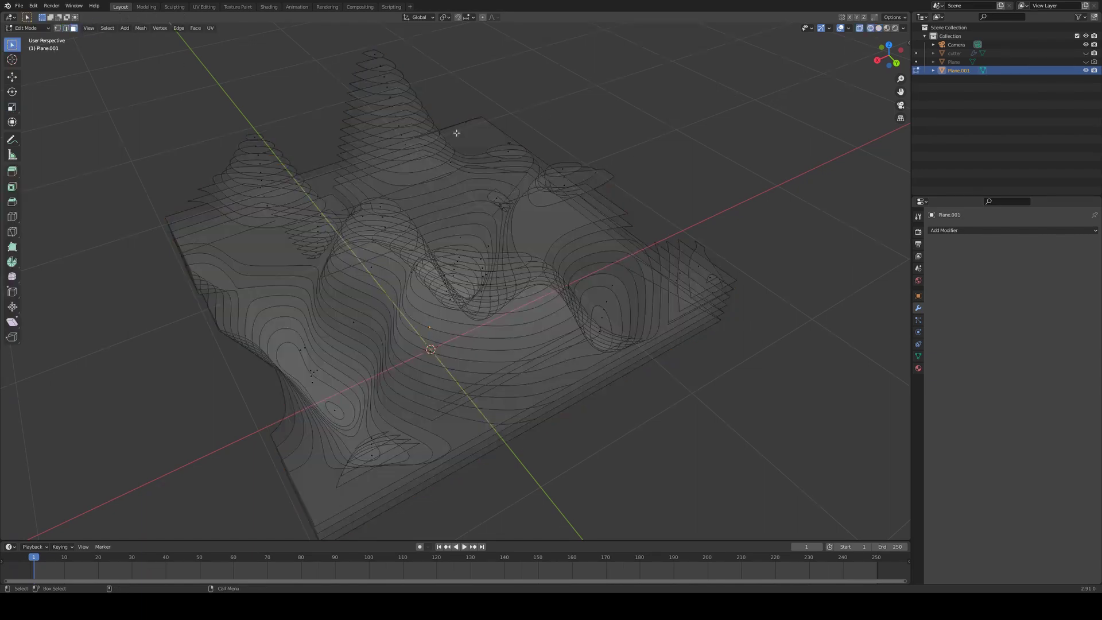
middle_drag(457, 133, 758, 301)
drag(815, 272, 780, 327)
middle_drag(783, 288, 686, 343)
drag(684, 344, 563, 466)
key(h)
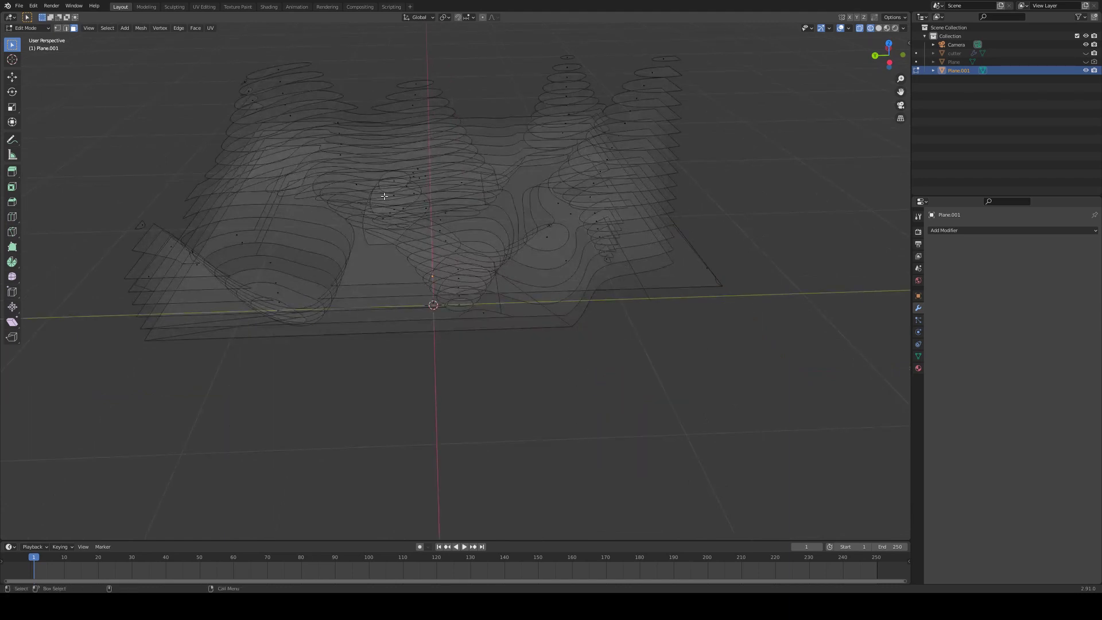
alt+middle_drag(372, 199, 457, 290)
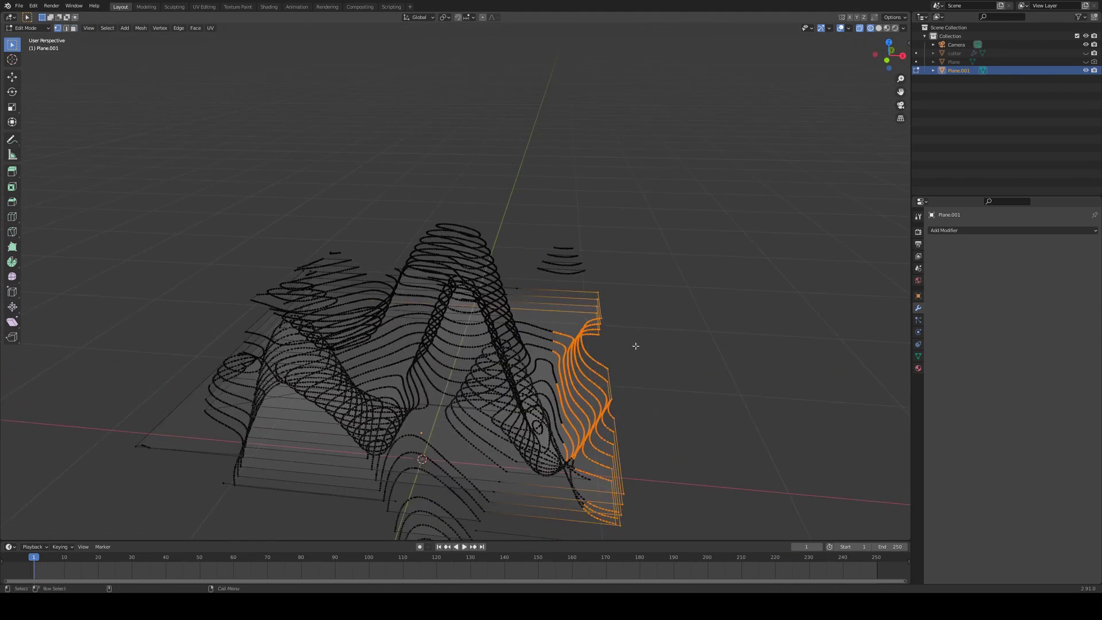
click(635, 347)
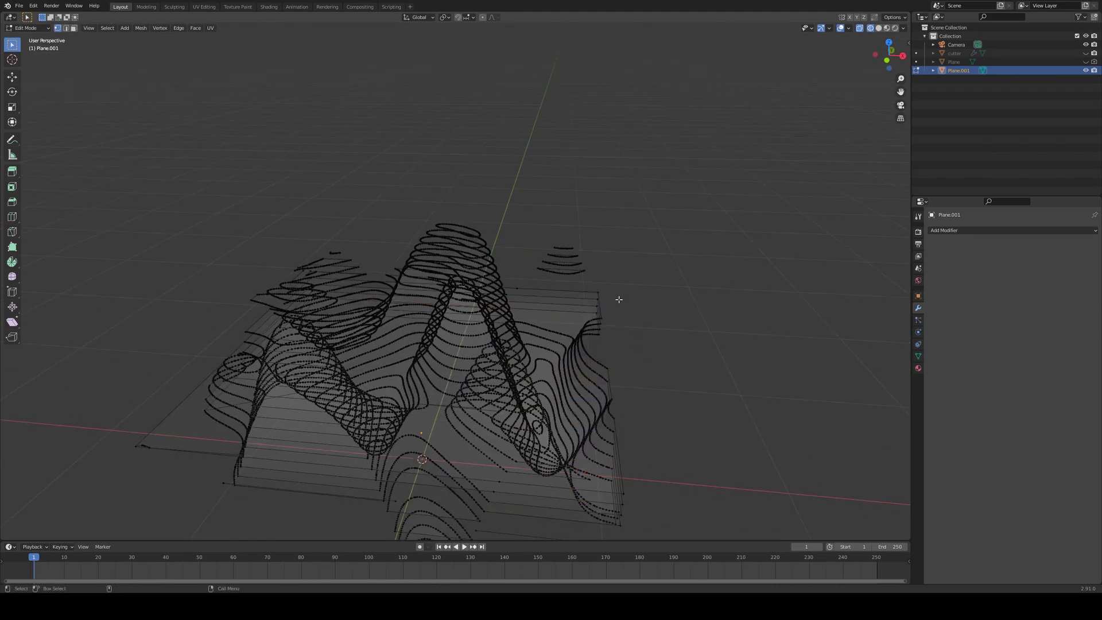
- With vertex selection, delete the straight border vertices around the outer corners of the terrain slices
middle_drag(617, 295, 635, 364)
drag(603, 332, 553, 384)
key(x)
click(540, 396)
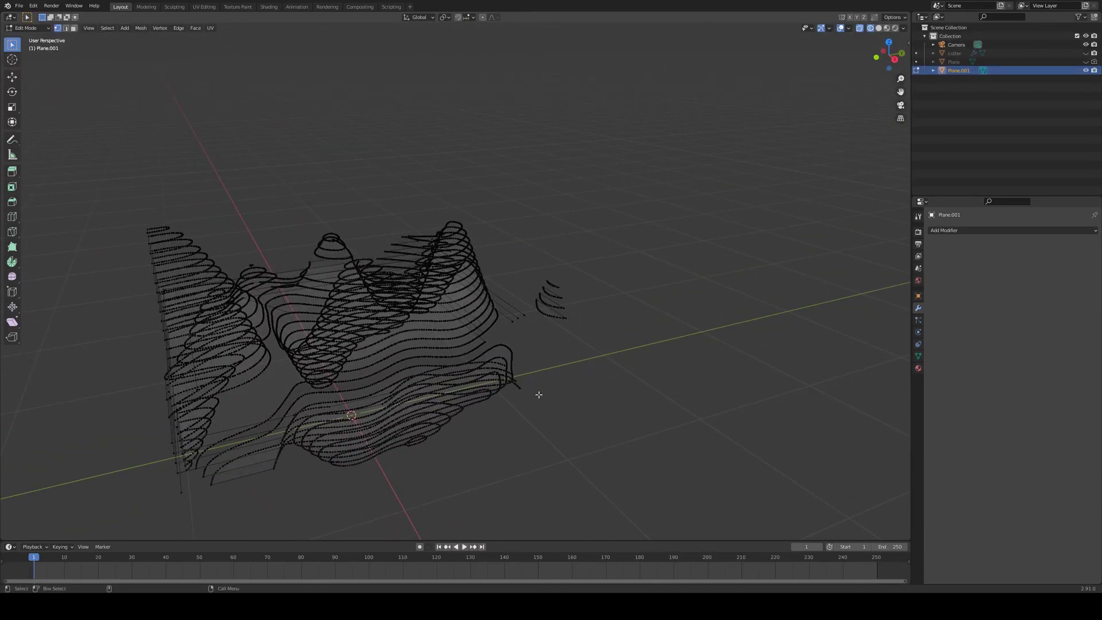
drag(529, 306, 505, 343)
key(x)
click(504, 337)
- Return to Object Mode and check the trimmed slices in wireframe before restoring solid shading
middle_drag(516, 294, 580, 163)
key(Tab)
click(583, 159)
click(453, 256)
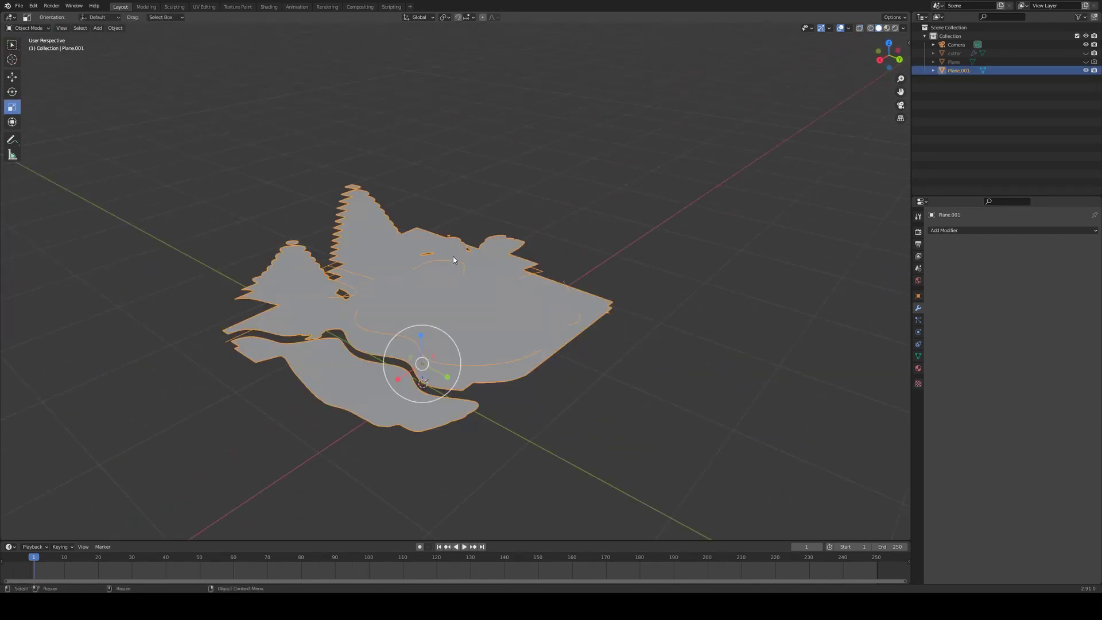
click(871, 28)
mouse_move(569, 209)
middle_down()
mouse_move(576, 192)
mouse_move(534, 204)
middle_up()
key(w)
middle_drag(423, 266, 583, 236)
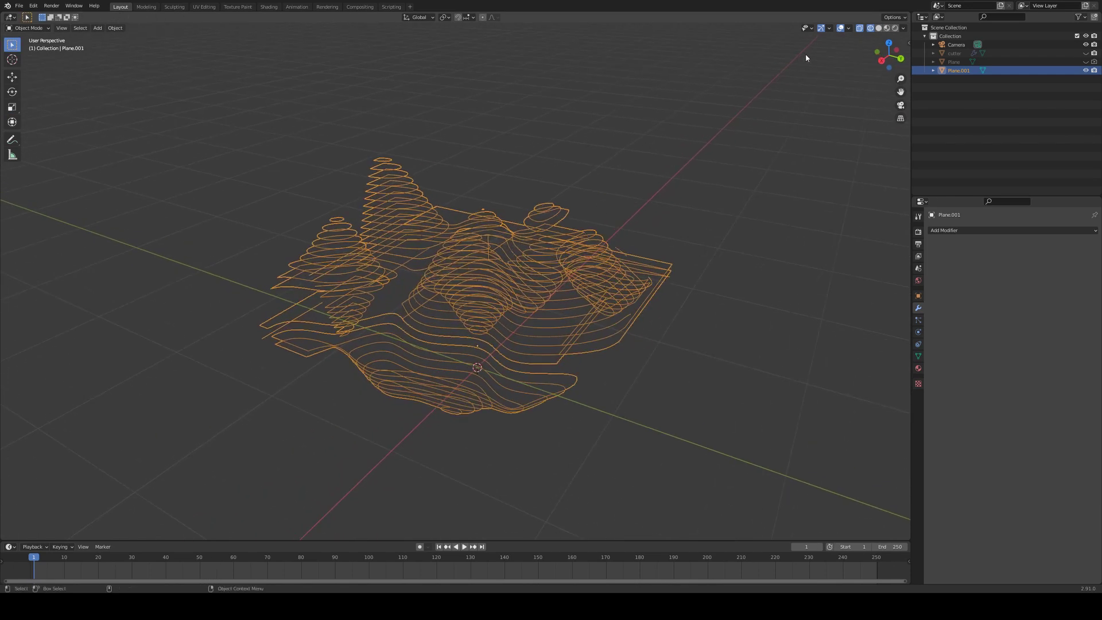
click(880, 27)
- Convert the sliced terrain Plane.001 from a mesh to a curve object
click(115, 28)
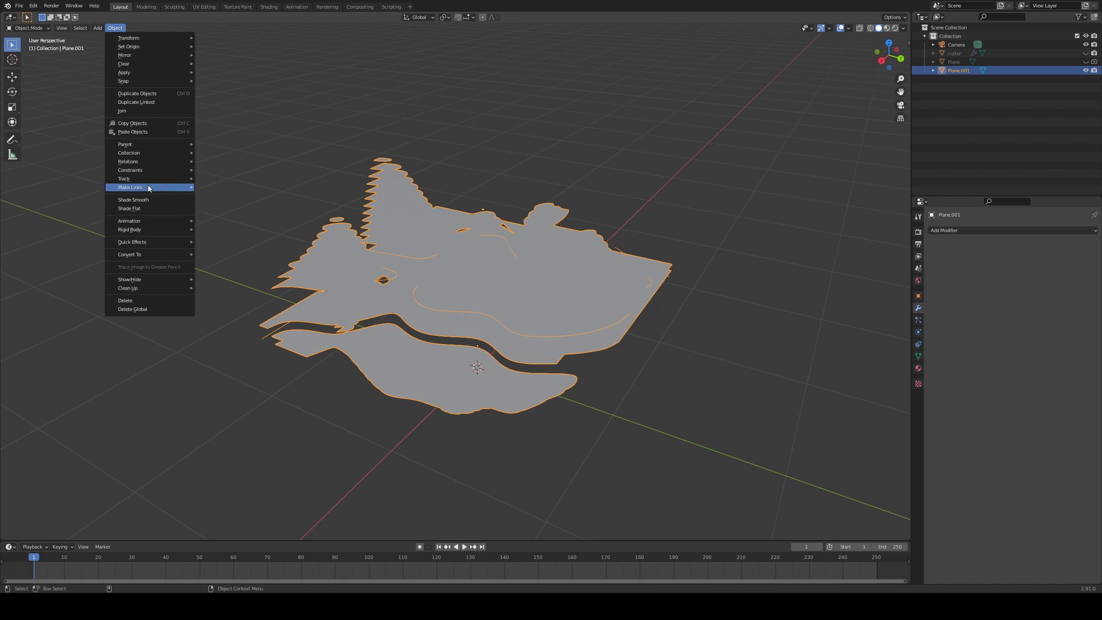
mouse_move(149, 258)
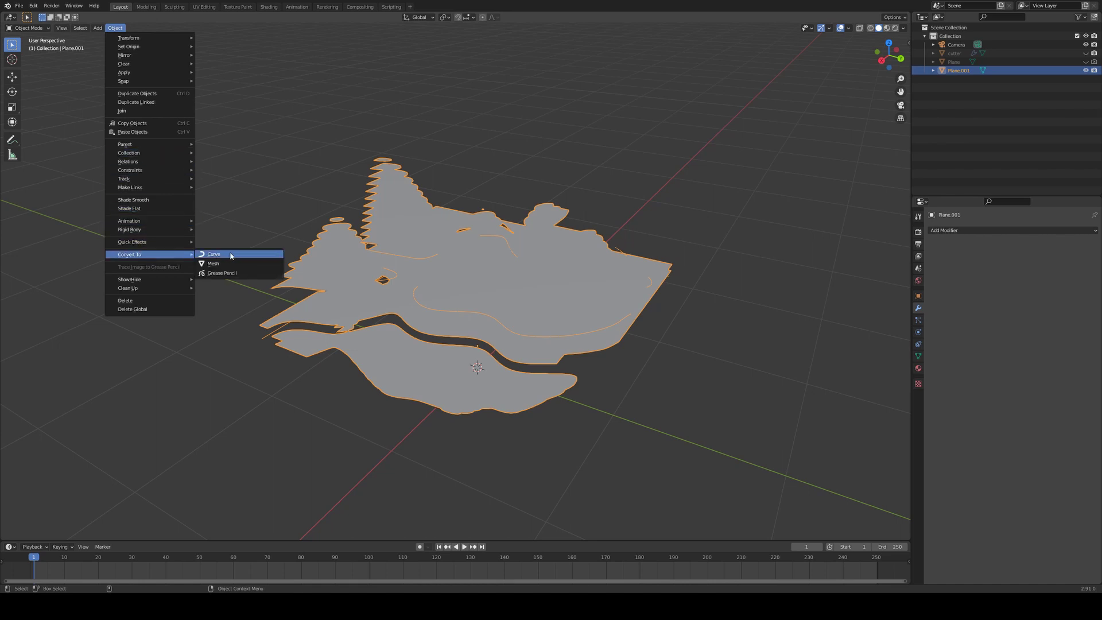
click(230, 256)
click(512, 214)
click(560, 242)
middle_drag(582, 251, 602, 223)
click(601, 223)
click(515, 329)
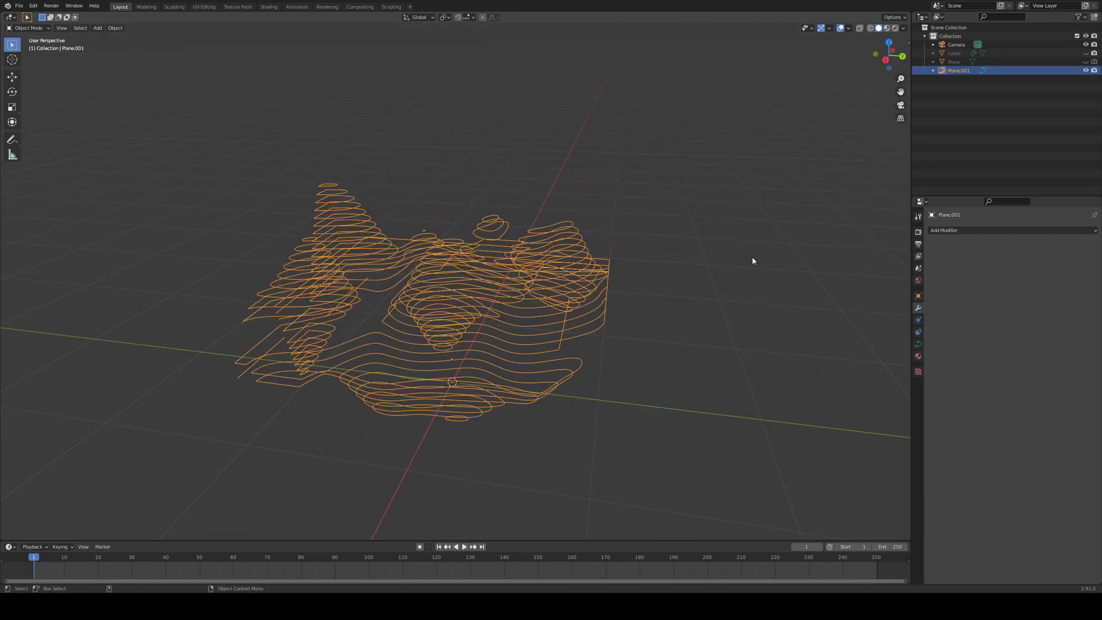
- Set the curve's render resolution U to 12 and its geometry extrude to 0.001 m
middle_drag(683, 182, 804, 272)
click(919, 345)
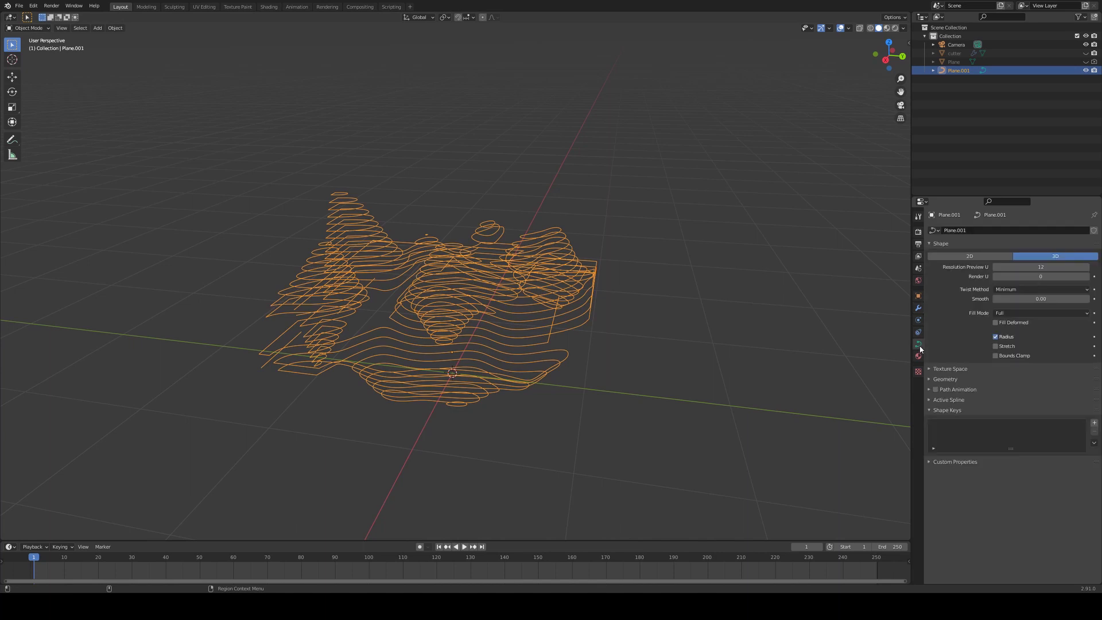
click(1025, 278)
text(12)
key(Return)
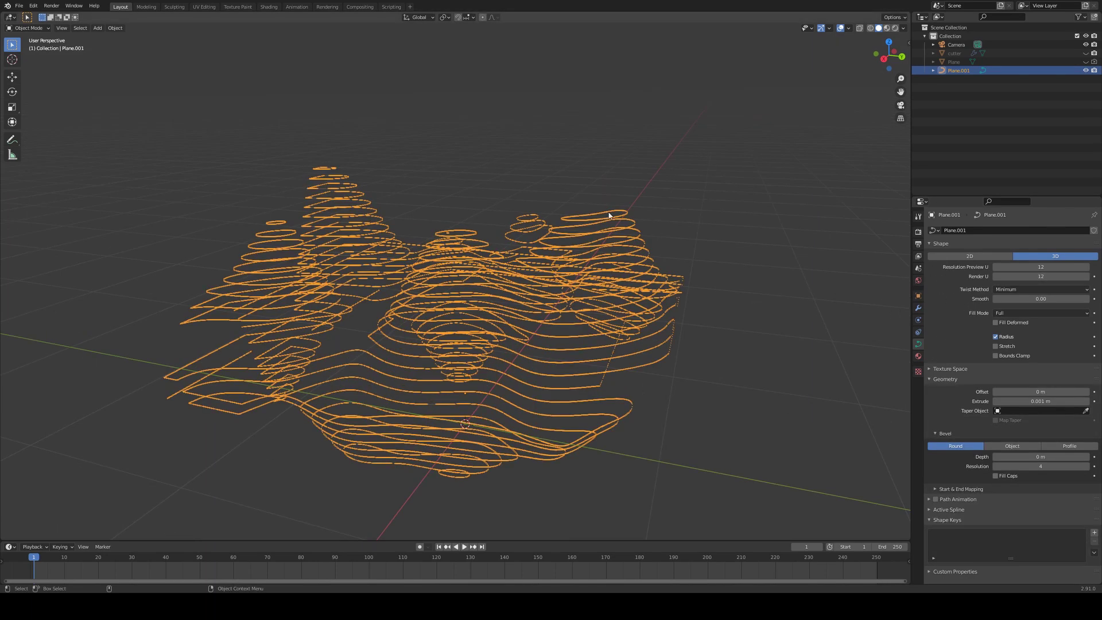
- Set the round bevel depth of the contour curves to 0.005 m
click(626, 168)
alt+drag(518, 228, 504, 242)
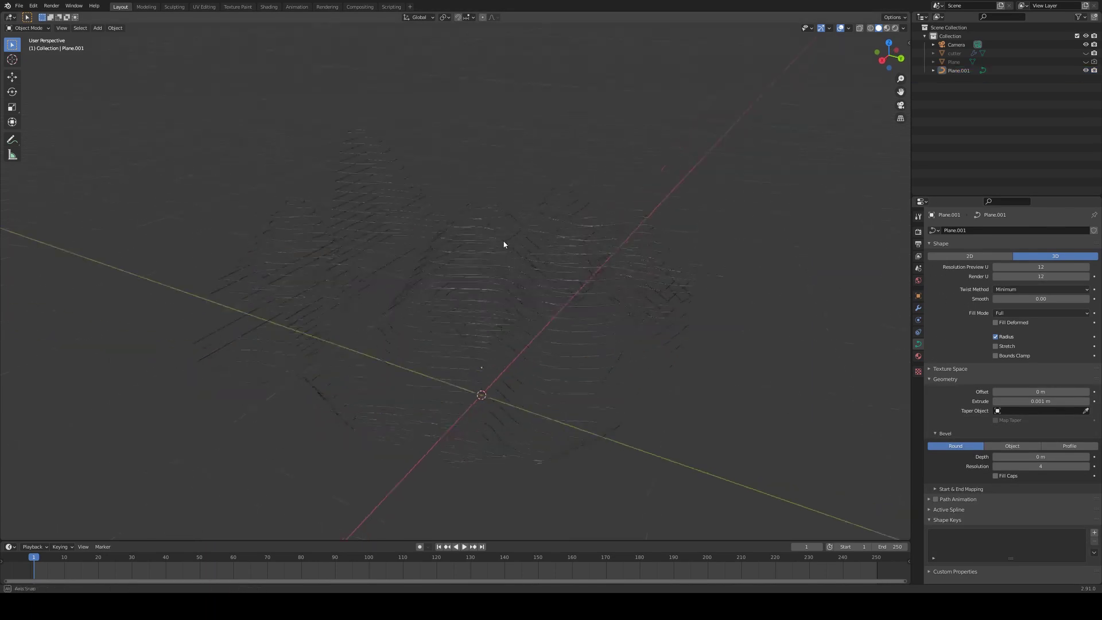
alt+right_drag(505, 232, 484, 170)
middle_drag(484, 170, 313, 324)
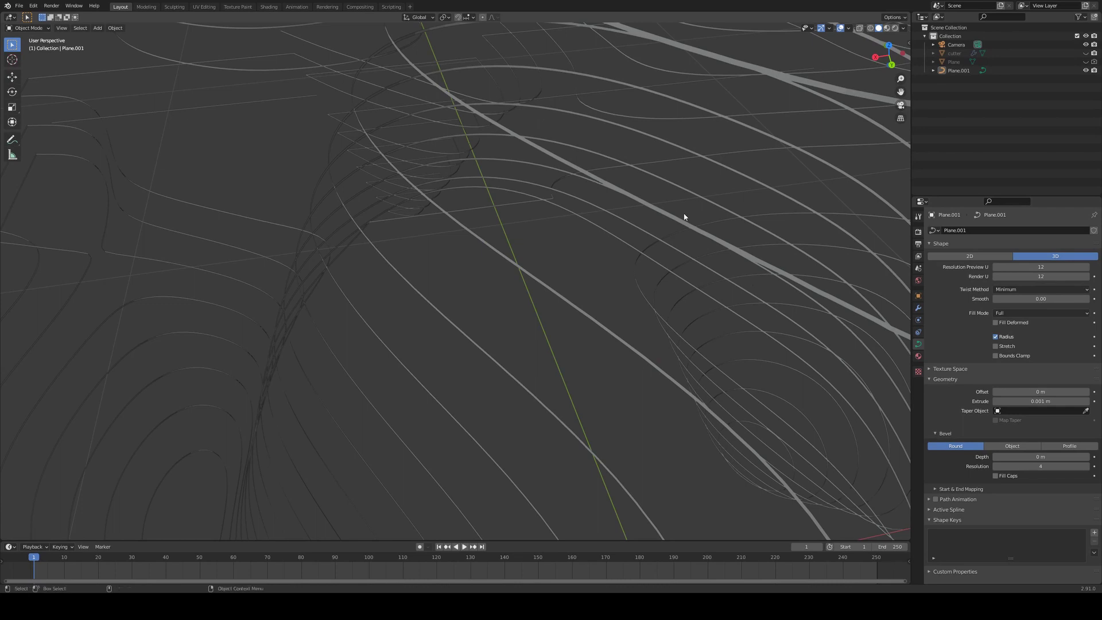
click(519, 112)
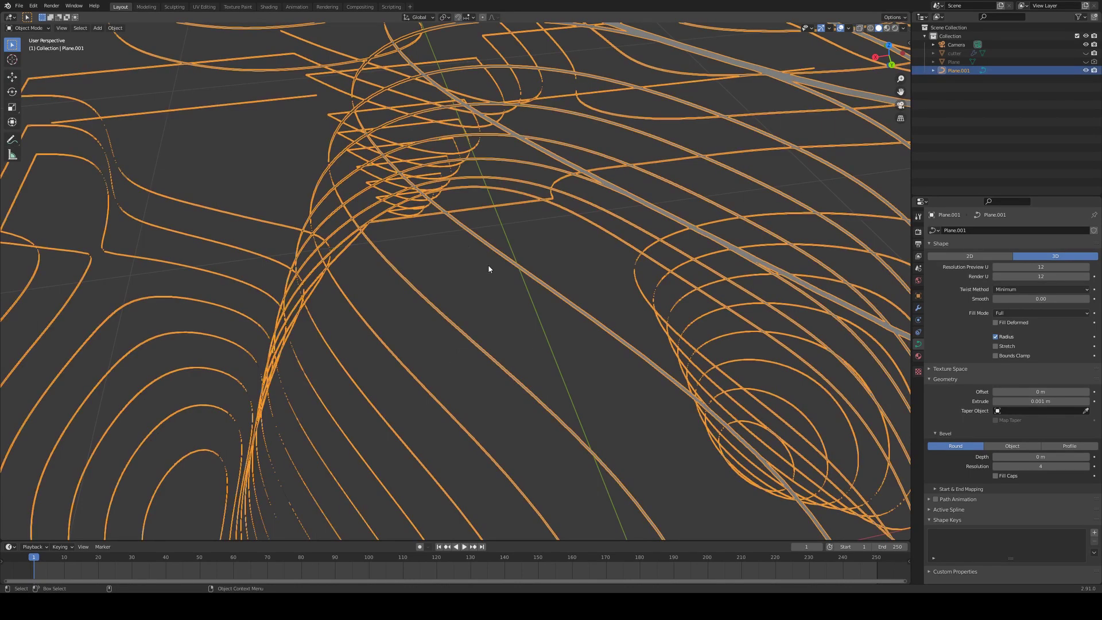
click(1044, 459)
click(1052, 459)
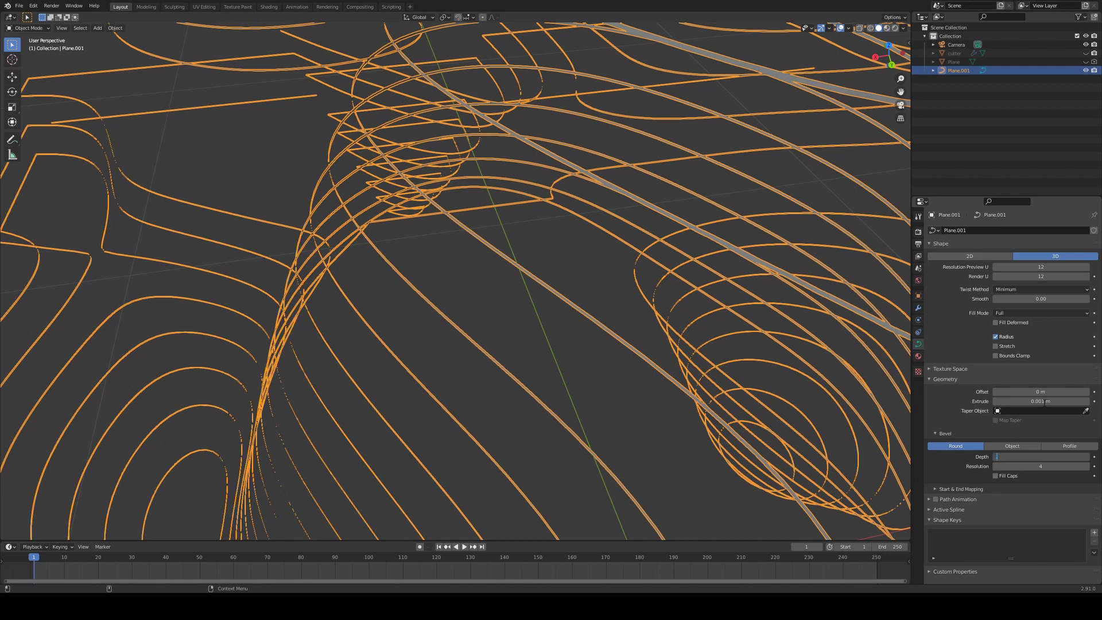
text(5)
key(Return)
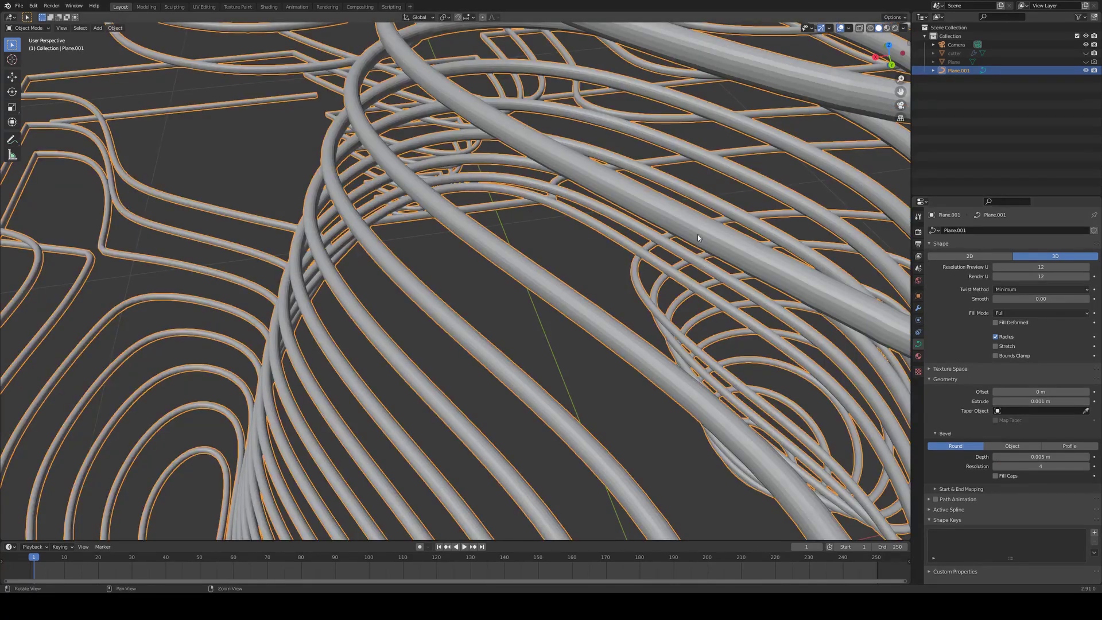
- Add an area light with 2500 W power and move it up about 2.48 m, above and beside the contour curves
middle_drag(638, 310, 603, 278)
scroll(551, 270, down, 6)
key(alt+a)
middle_drag(455, 260, 660, 197)
scroll(660, 197, down, 8)
middle_drag(600, 218, 593, 182)
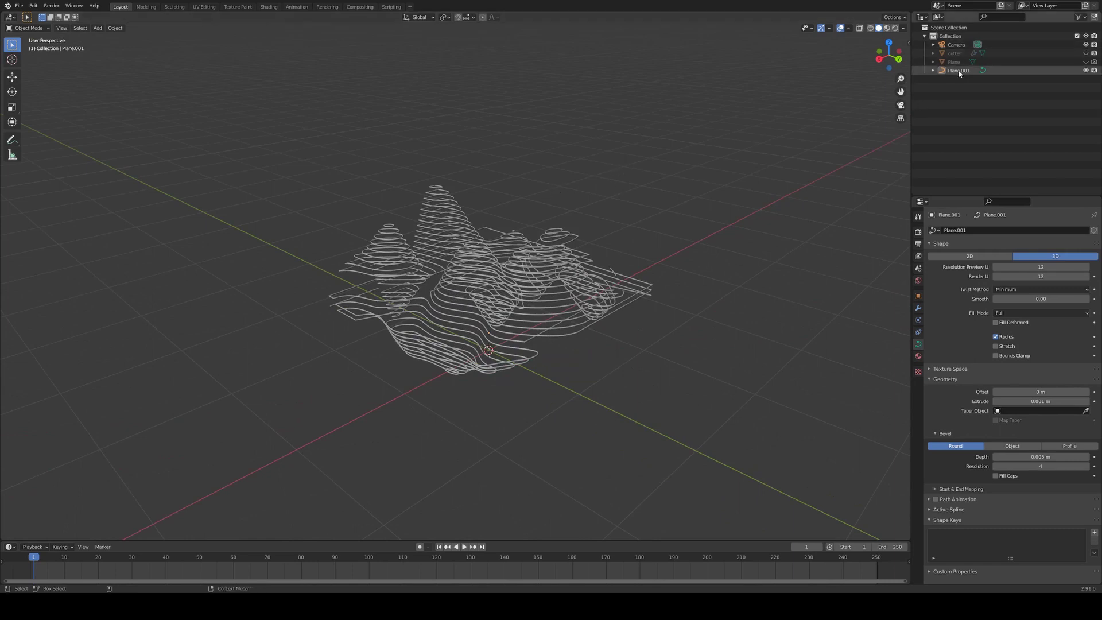
click(98, 27)
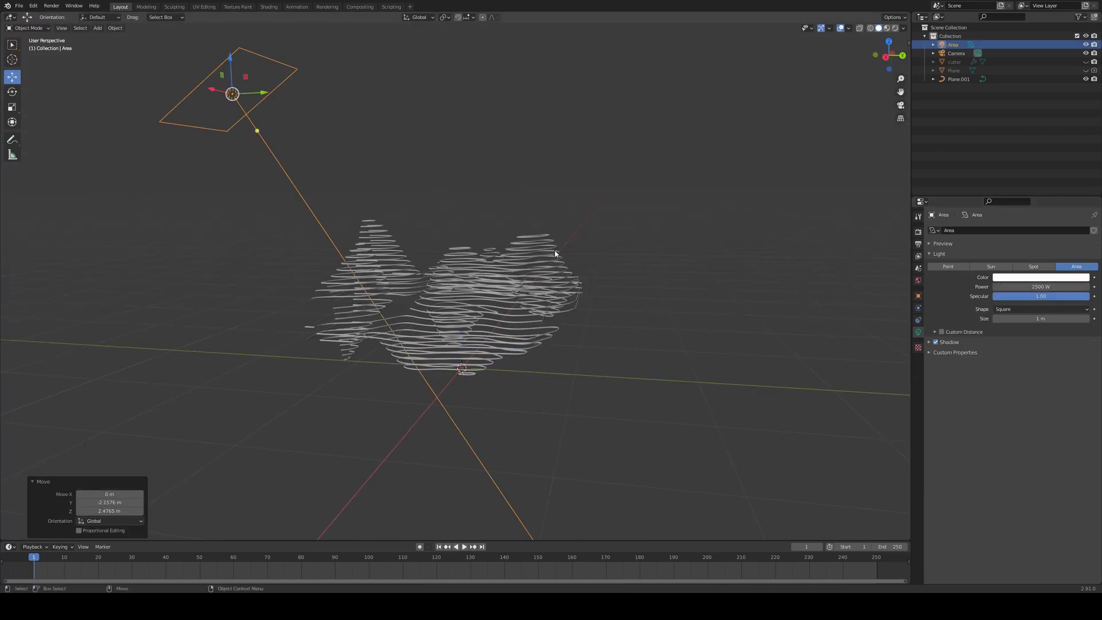
- Give the contour curves the new material Material.001 and split the viewport to add a Shader Editor below it
click(556, 253)
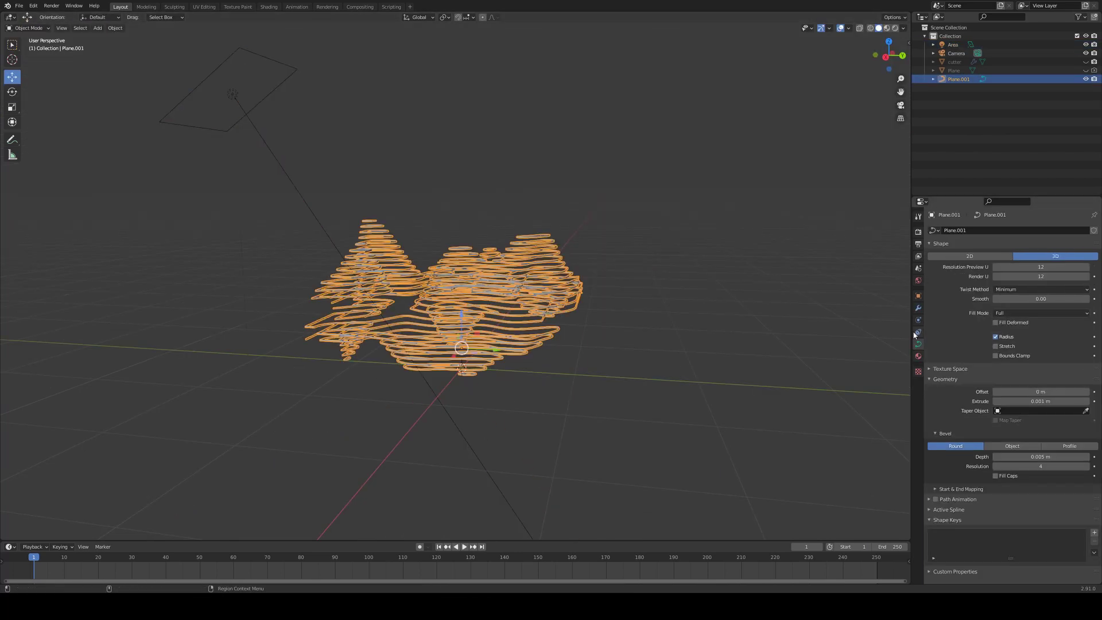
click(919, 282)
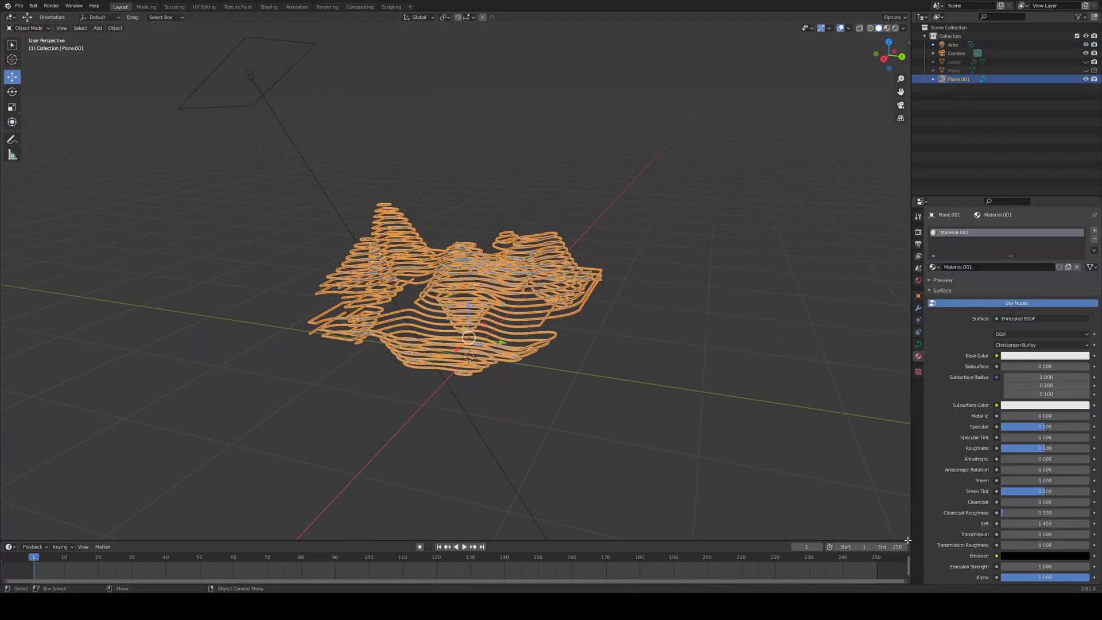
drag(909, 539, 897, 332)
- Set the render engine to Cycles, with rendered viewport shading and a black world background
click(1008, 230)
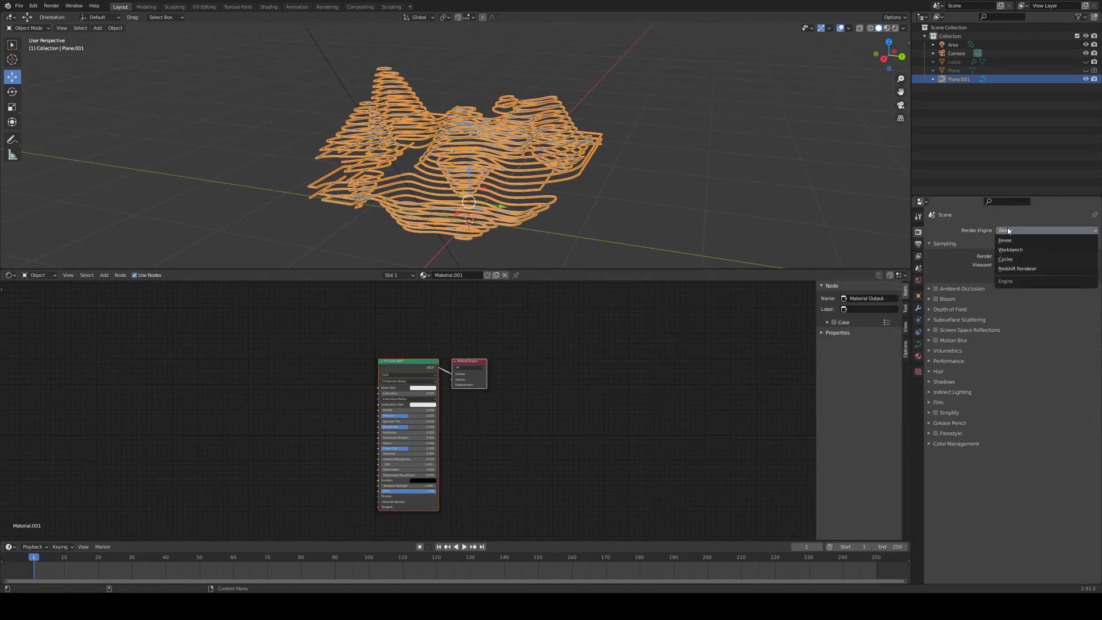
click(1006, 259)
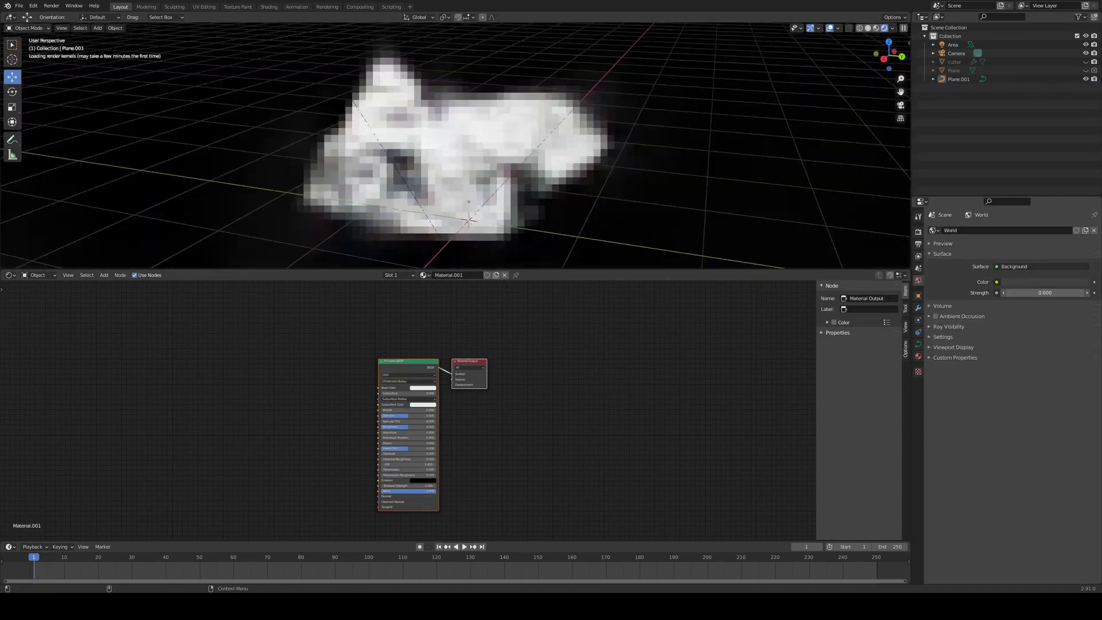
mouse_move(451, 112)
middle_down()
mouse_move(418, 81)
mouse_move(439, 95)
middle_up()
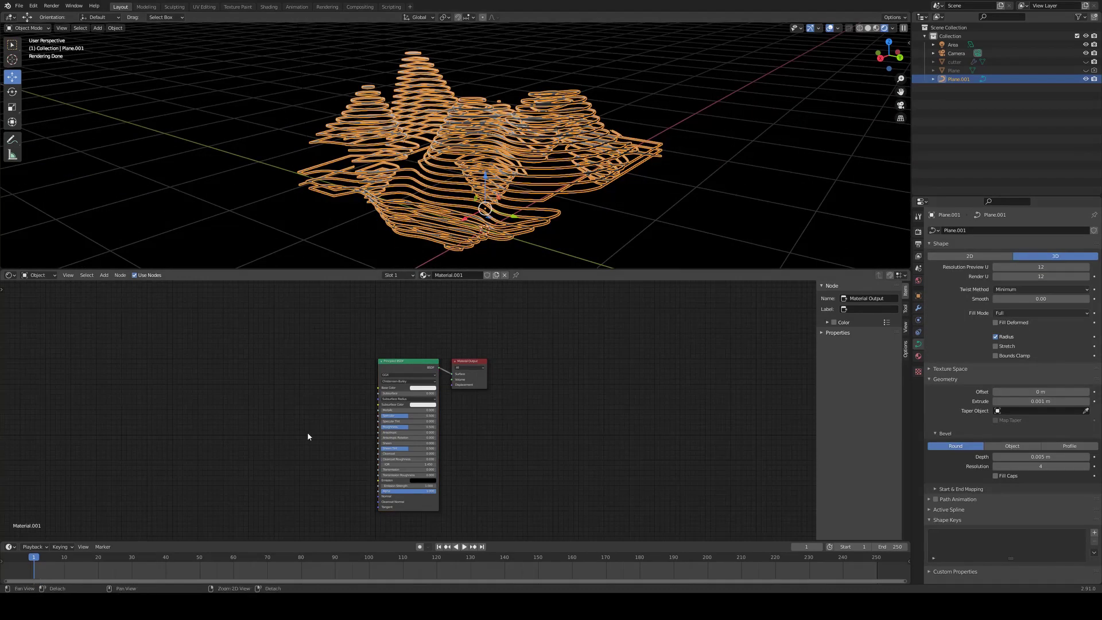
- Set the emission colour of Material.001 to bright green and lower its alpha close to the transparent end
click(308, 431)
middle_drag(311, 429, 340, 399)
scroll(401, 386, up, 1)
scroll(401, 385, up, 1)
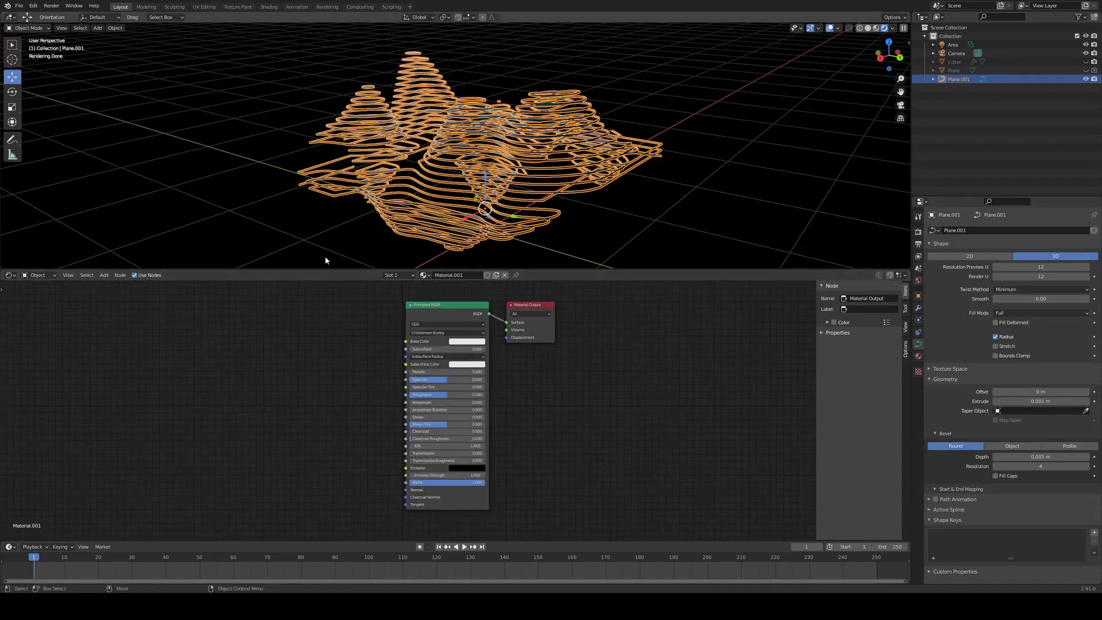
click(469, 470)
drag(509, 411, 463, 376)
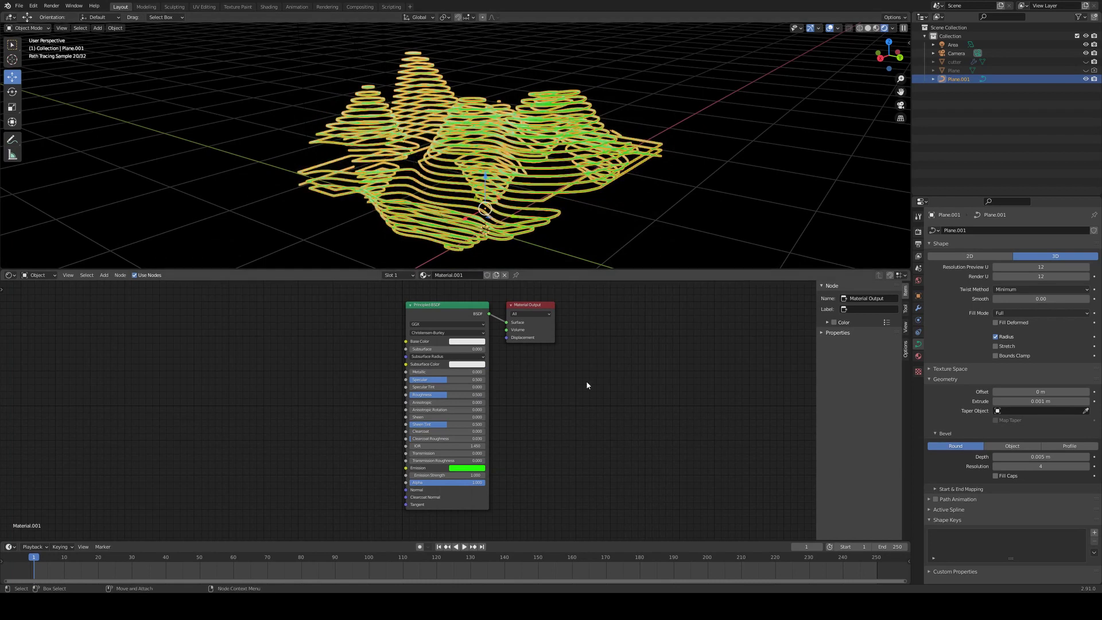
click(689, 179)
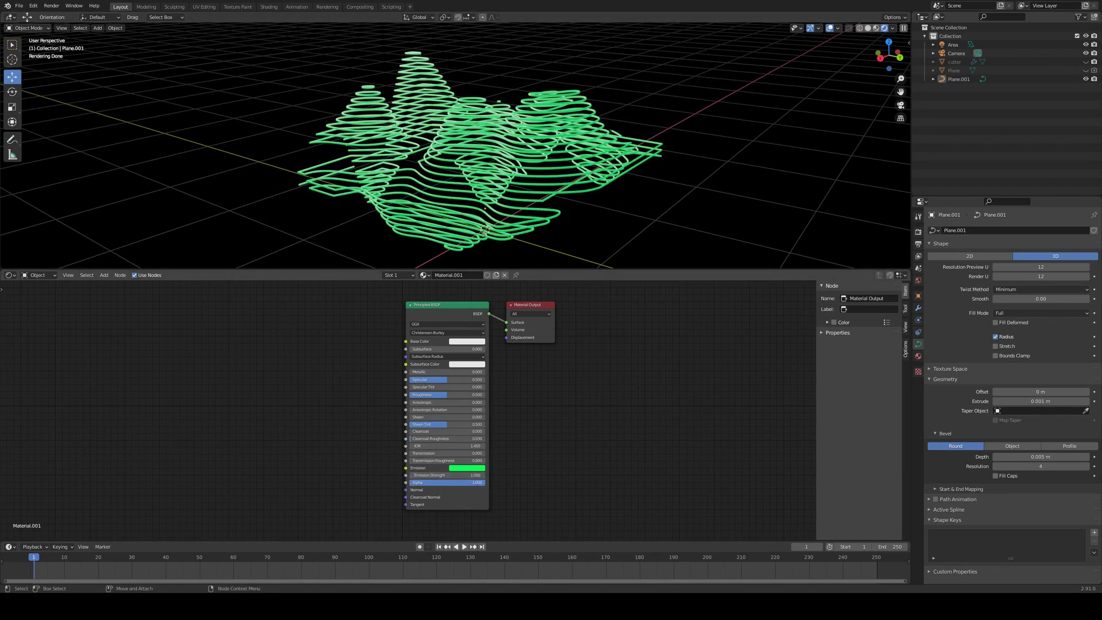
drag(482, 483, 423, 486)
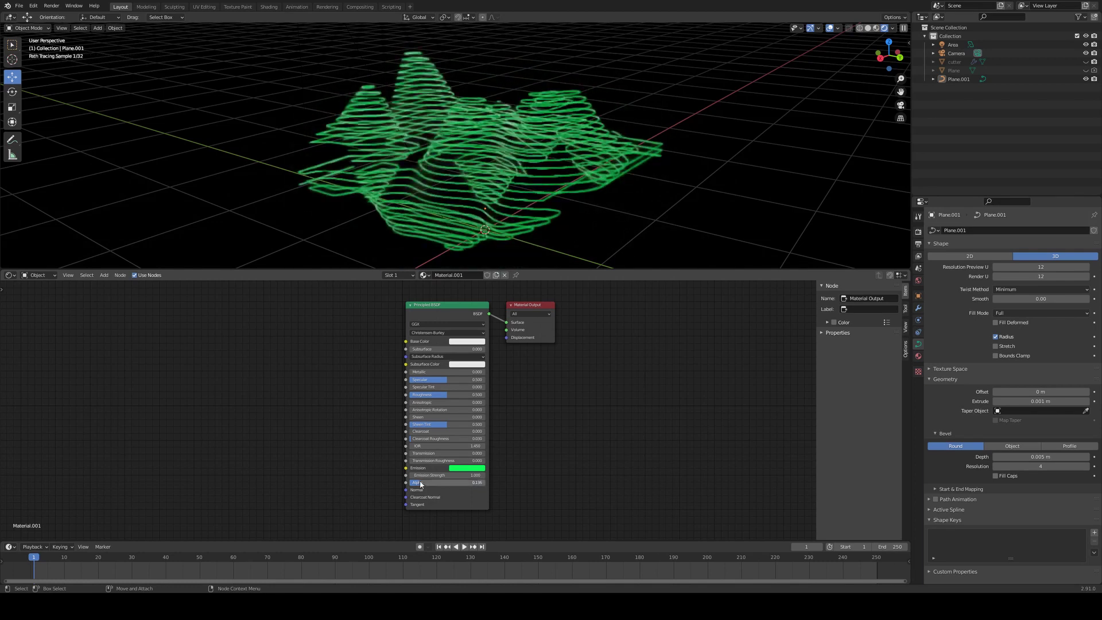
- Add a mesh primitive to the scene with the green contour curves
mouse_move(451, 183)
middle_down()
mouse_move(452, 153)
mouse_move(448, 199)
middle_up()
click(108, 30)
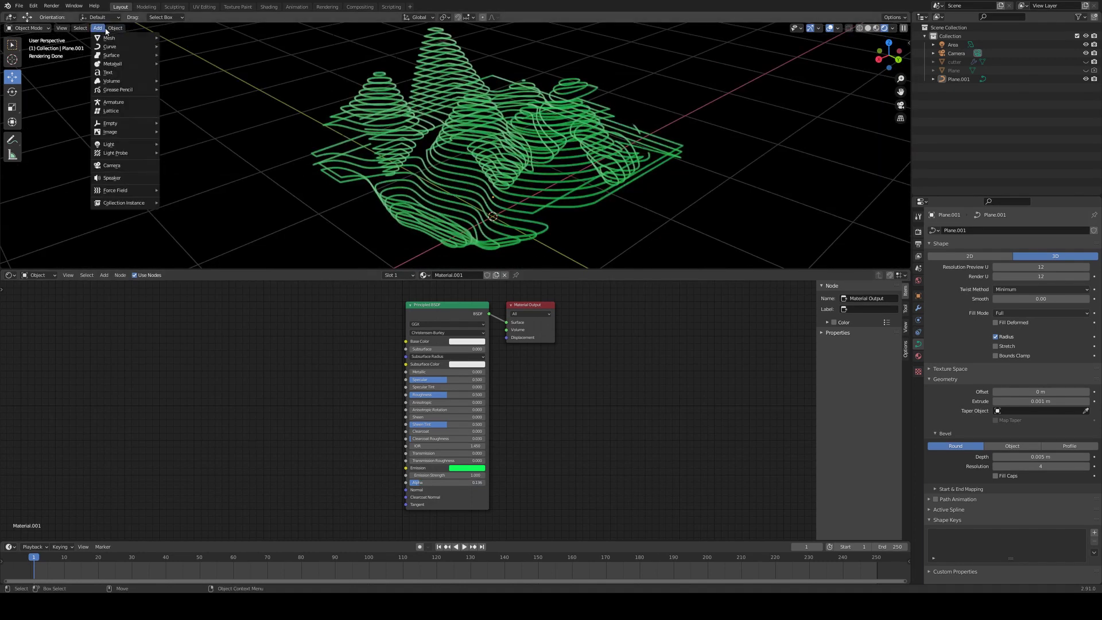
mouse_move(106, 38)
click(178, 46)
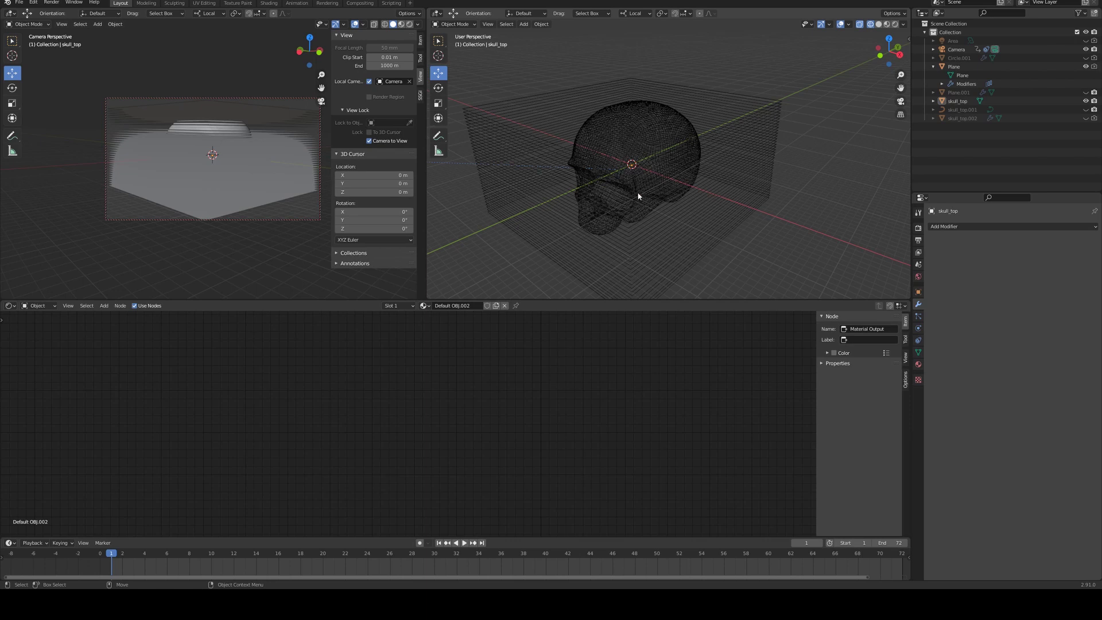
- In the skull scene, use solid shading and hide the stacked cutter Plane to examine the skull_top model up close
middle_drag(639, 196, 677, 163)
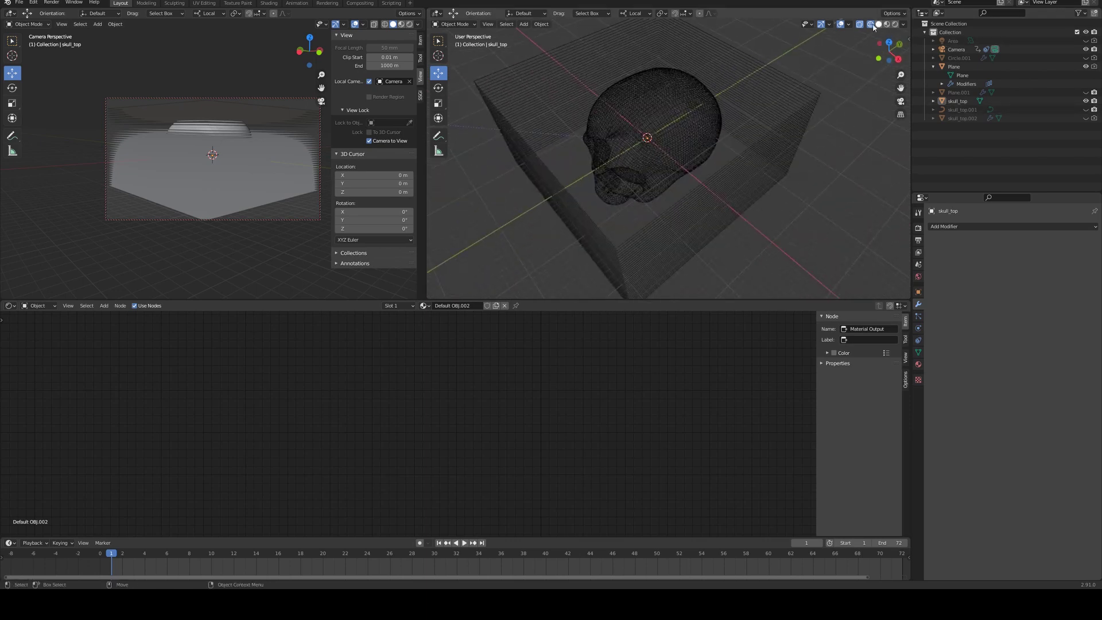
click(880, 24)
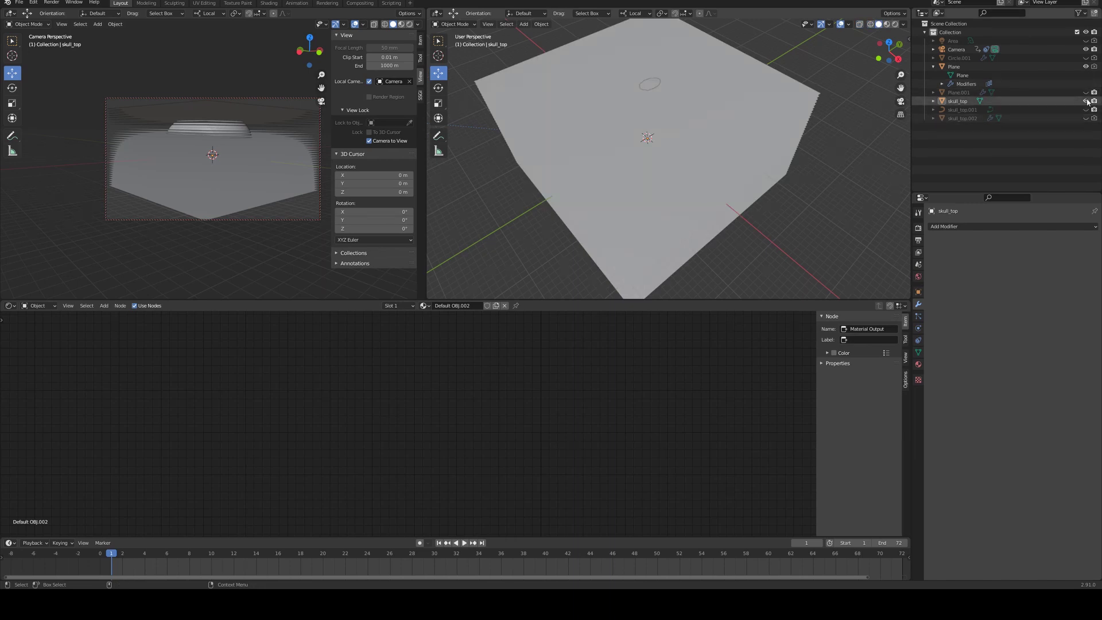
click(1085, 67)
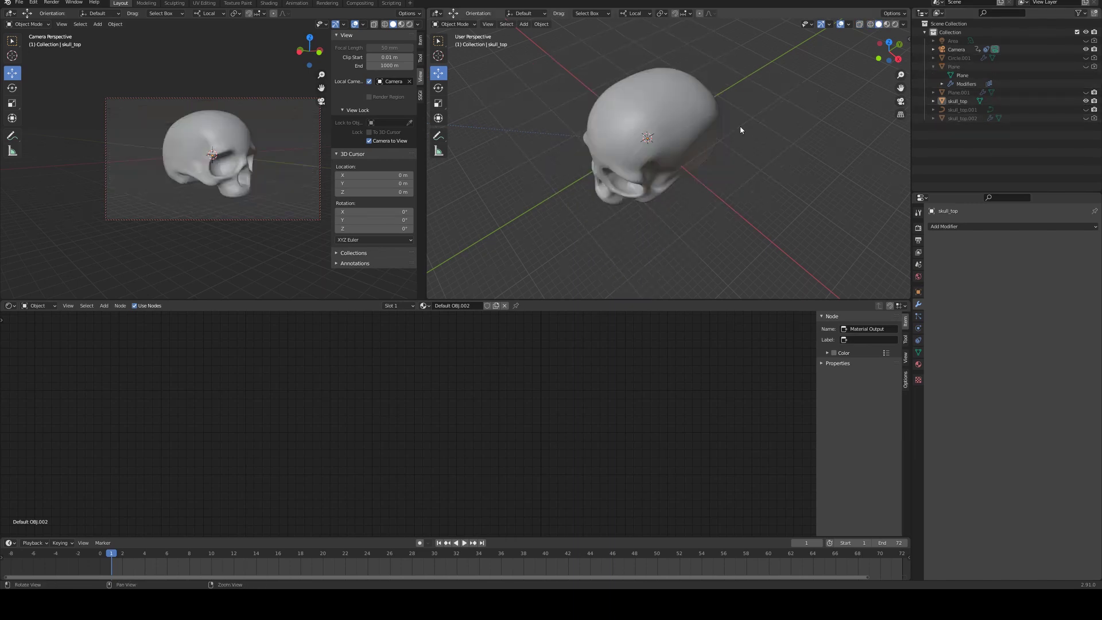
middle_drag(731, 126, 629, 146)
scroll(644, 109, up, 5)
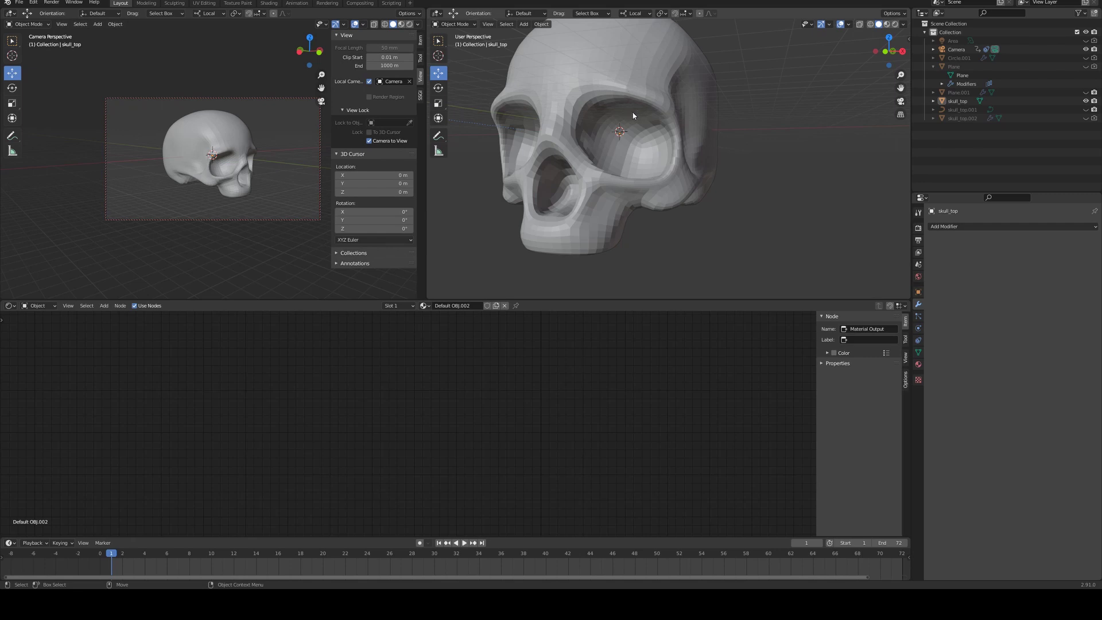
middle_drag(721, 166, 684, 146)
- Show the cutter Plane again and view it around the skull in wireframe shading
click(1086, 67)
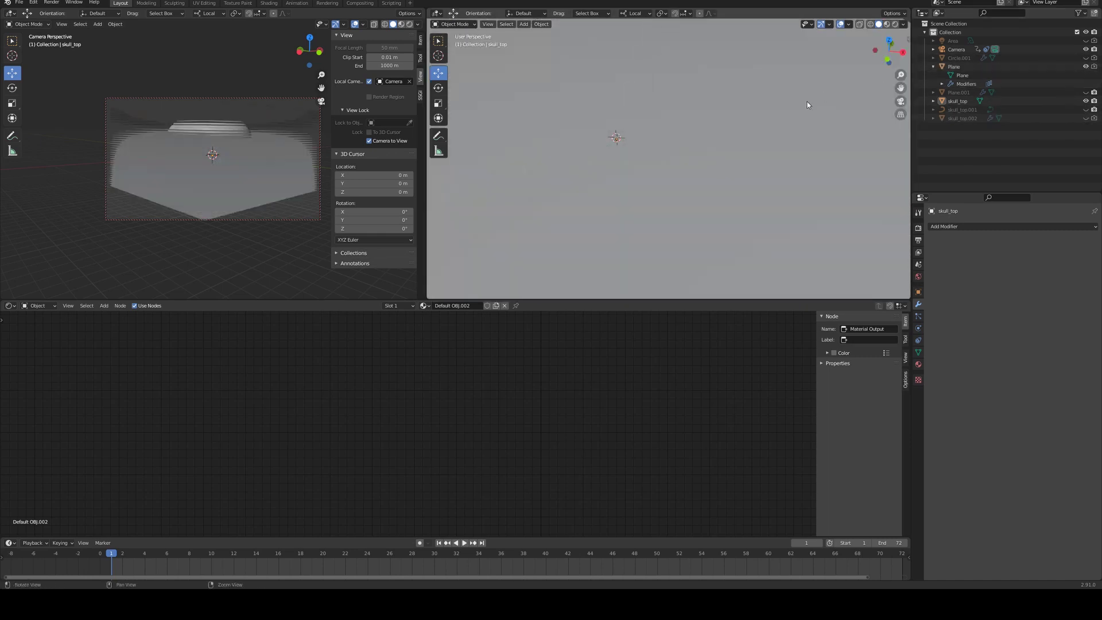
middle_drag(807, 108, 703, 136)
click(871, 25)
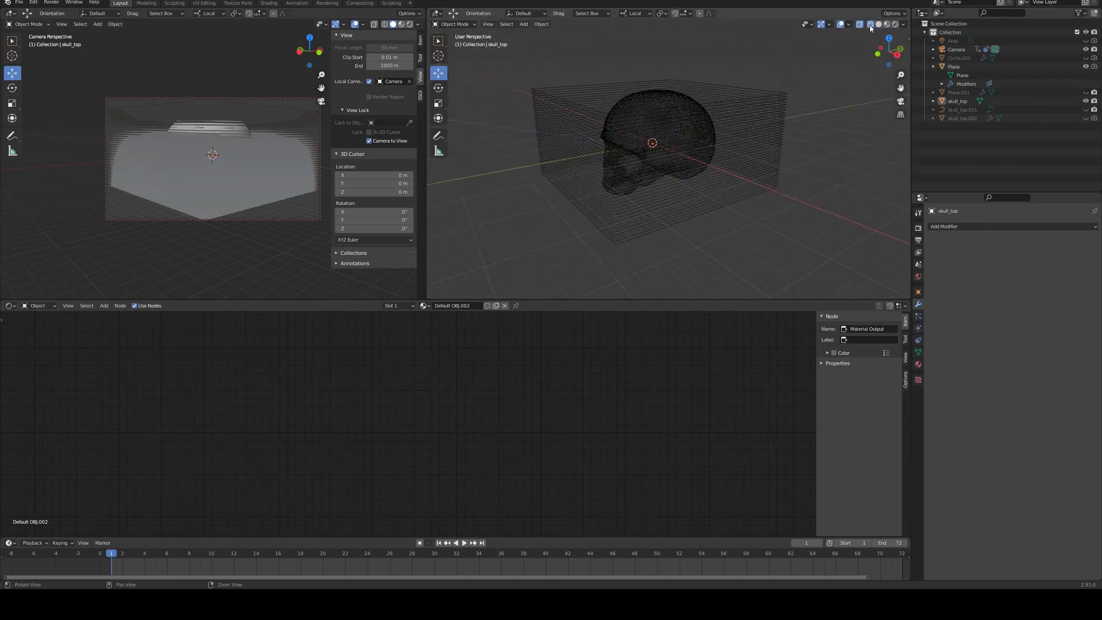
- Add a Boolean modifier to the skull_top mesh and set its operation to Intersect
middle_drag(783, 93, 774, 106)
mouse_move(611, 86)
middle_down()
mouse_move(632, 129)
mouse_move(628, 98)
middle_up()
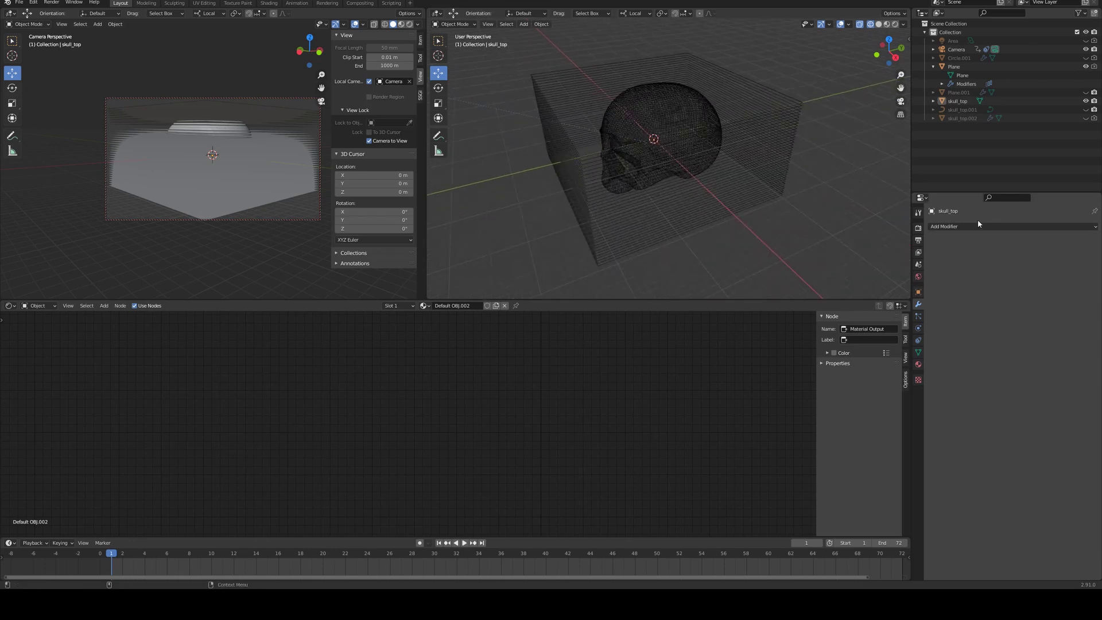
click(958, 101)
click(937, 226)
click(937, 270)
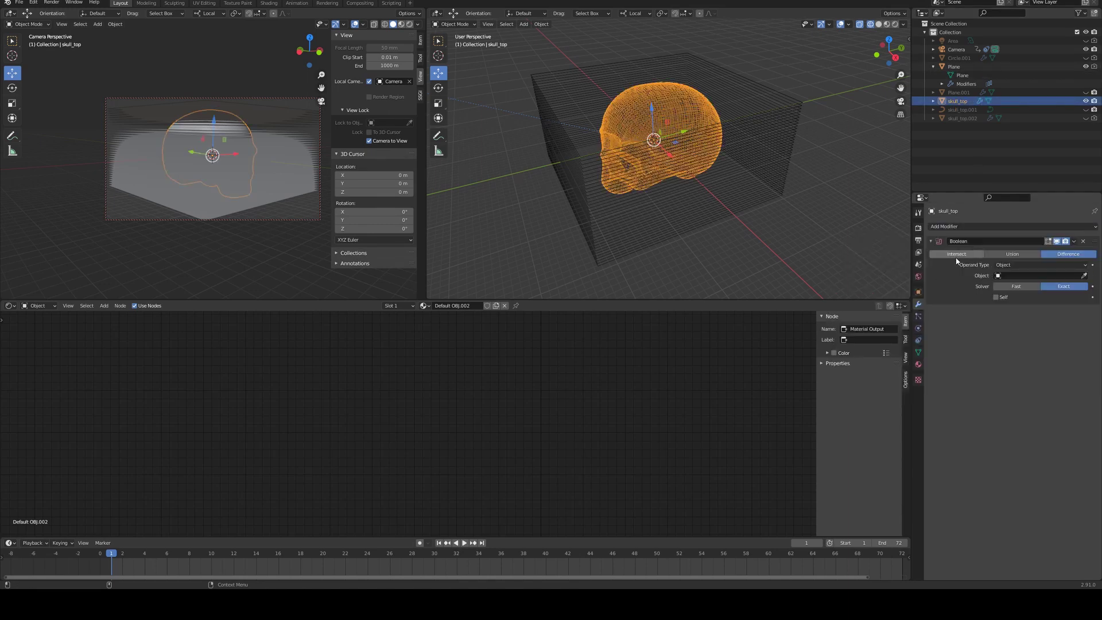
click(961, 255)
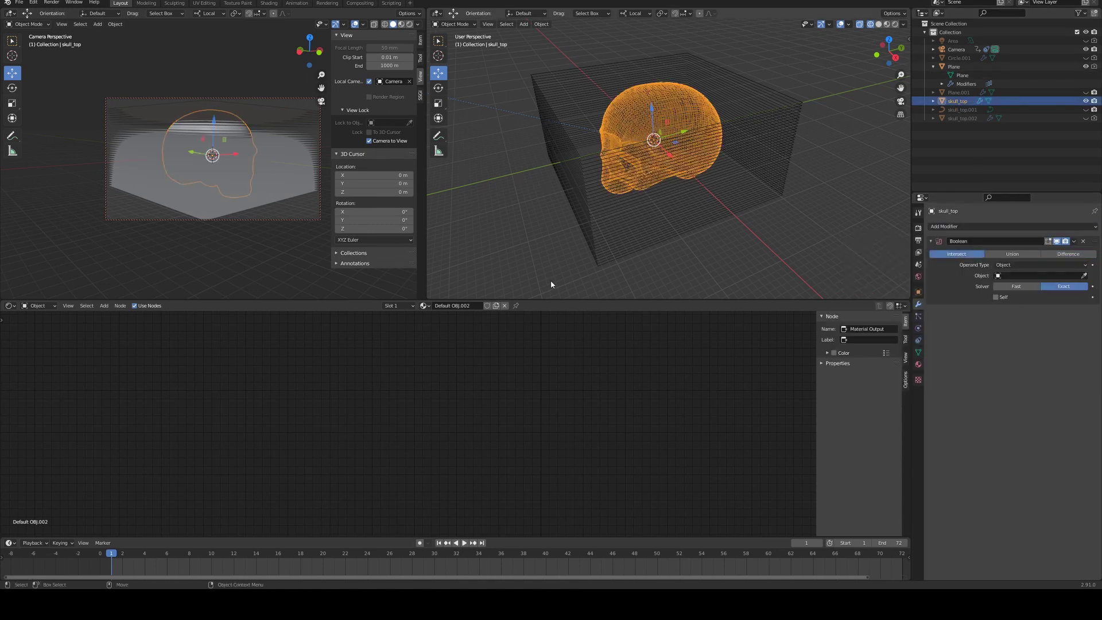
middle_drag(707, 98, 745, 117)
middle_drag(676, 102, 697, 85)
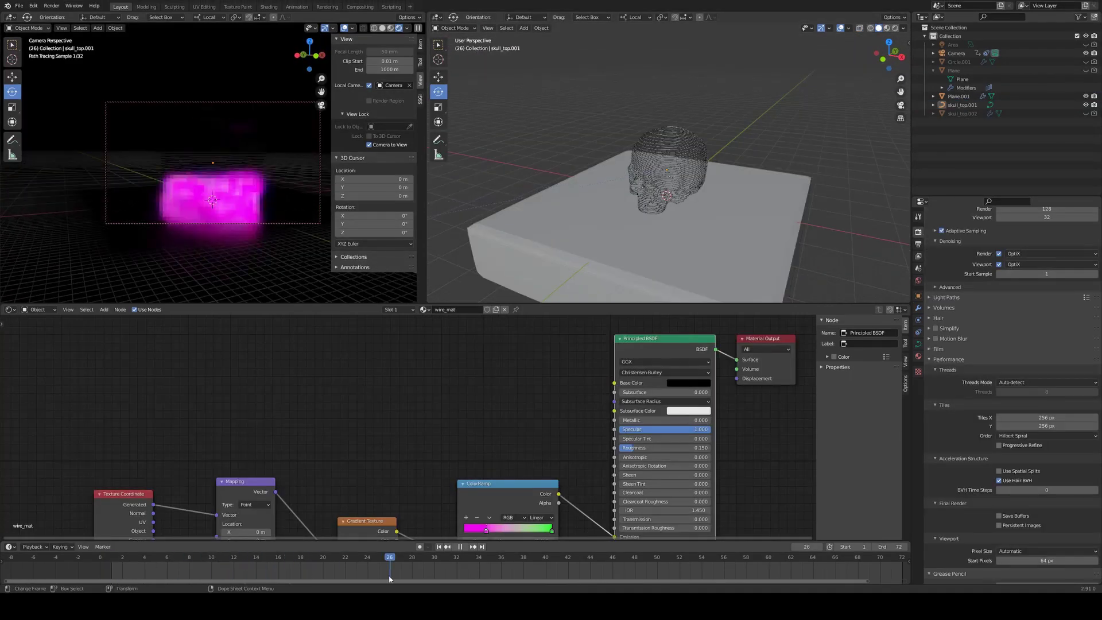
- Scrub the skull animation to frame 69 and examine the skull_top.001 contour curves up close
drag(396, 580, 869, 575)
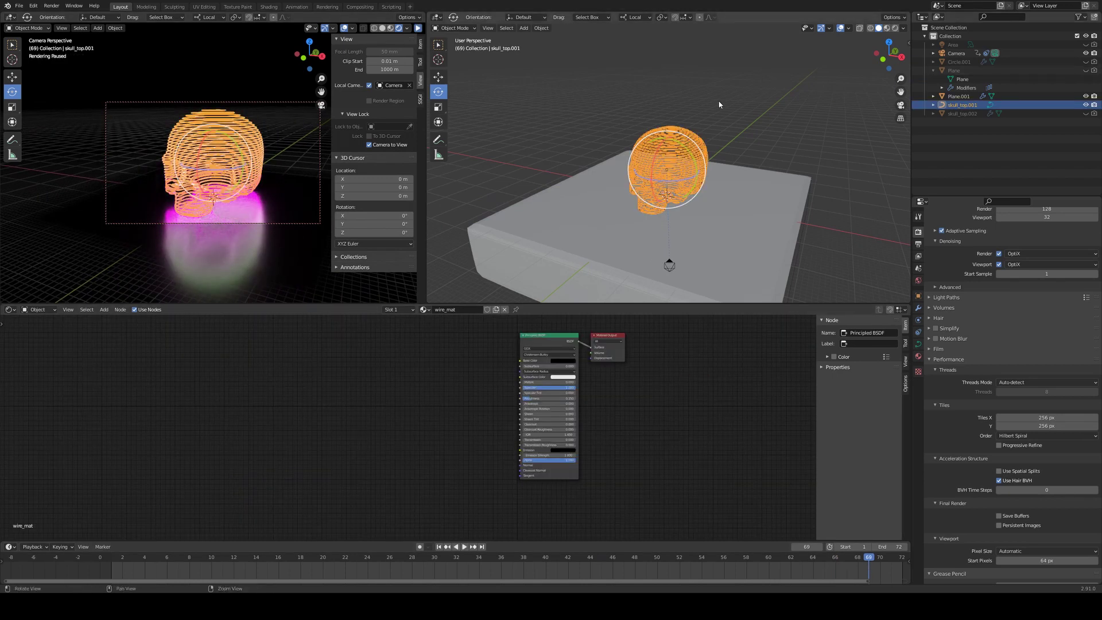
shift+middle_drag(718, 103, 757, 85)
scroll(630, 132, up, 1)
scroll(632, 131, up, 4)
scroll(744, 98, down, 2)
scroll(736, 121, up, 1)
shift+middle_drag(735, 128, 735, 134)
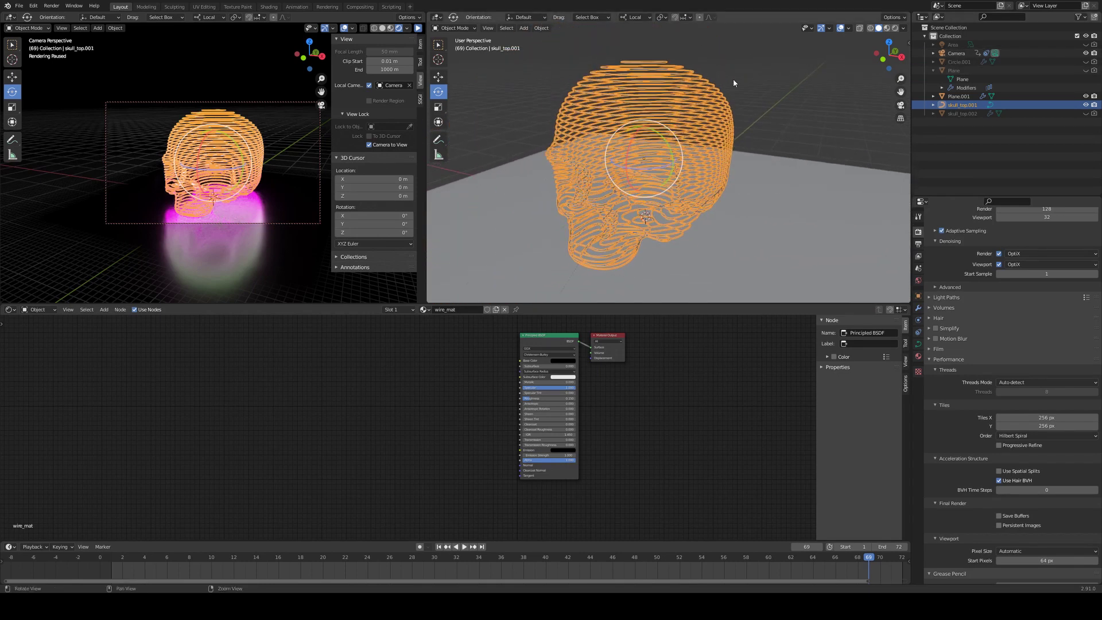
middle_drag(736, 78, 701, 106)
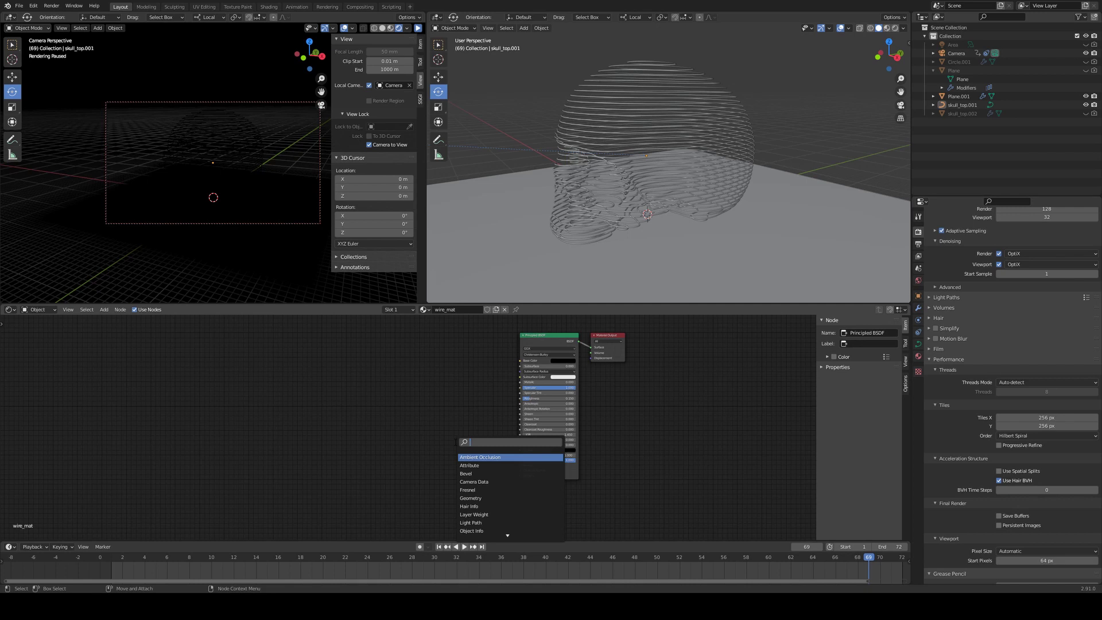
- Add a ColorRamp node to wire_mat and connect its Color output to the Principled BSDF's Emission input
text(colorramp)
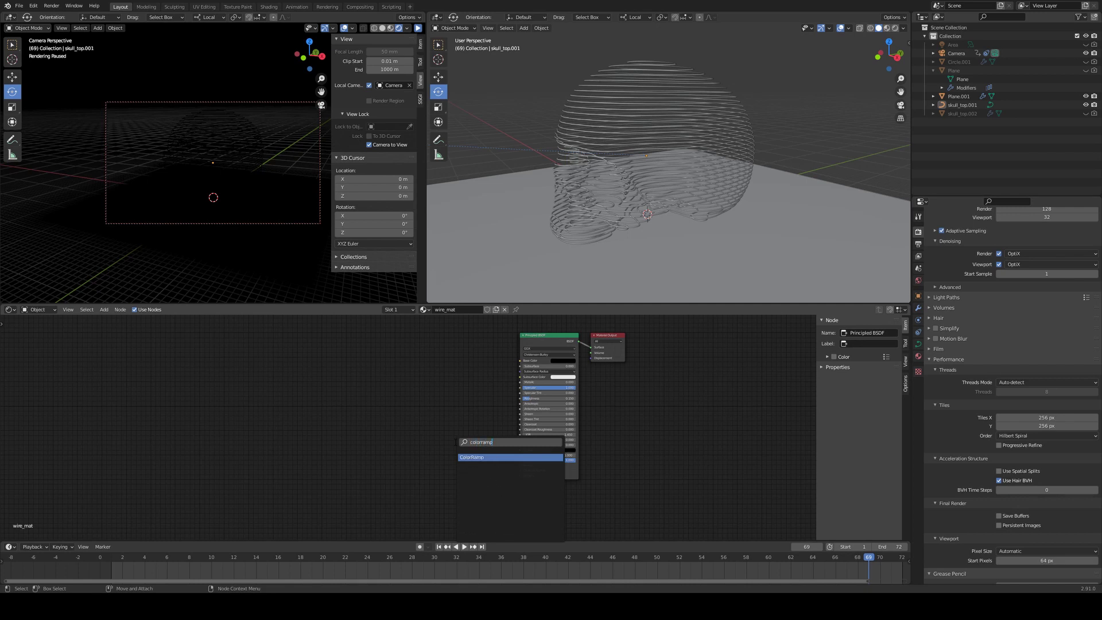
key(Return)
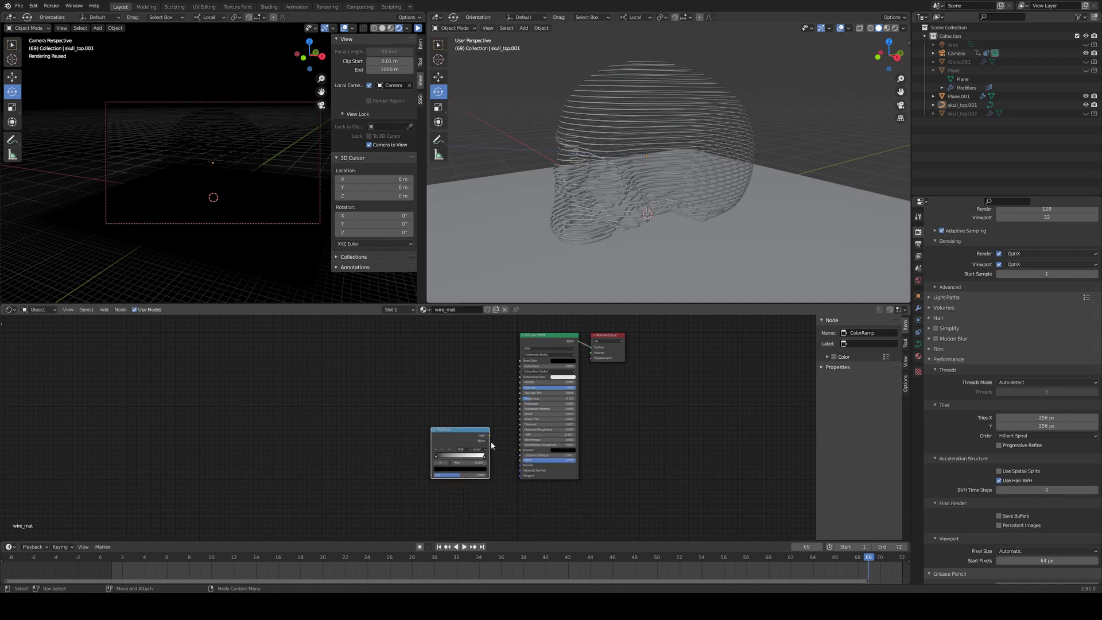
scroll(505, 449, up, 2)
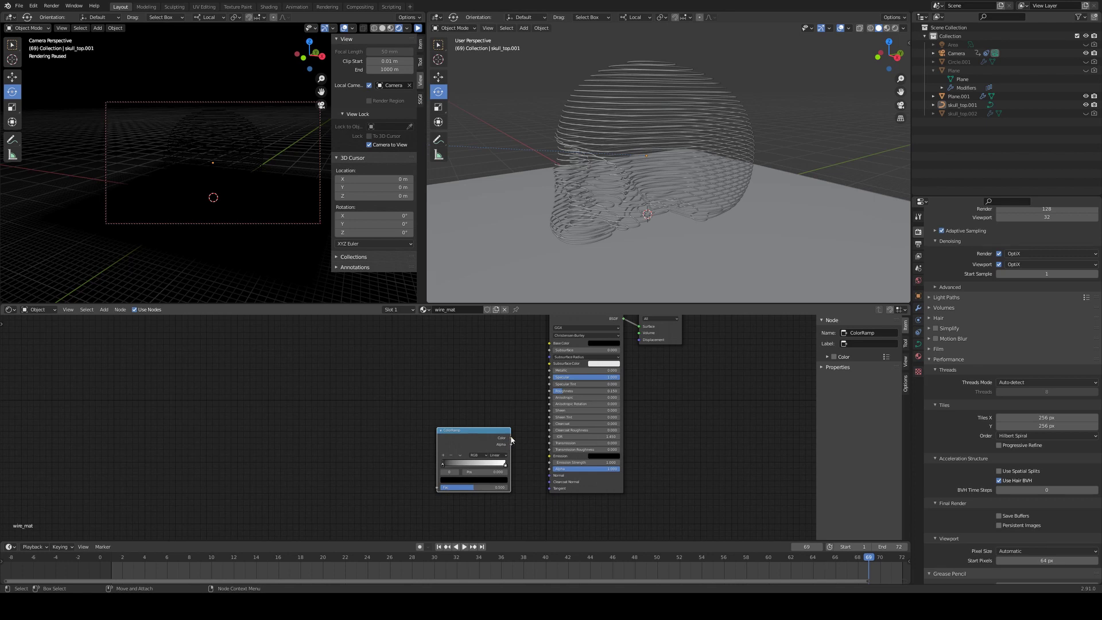
drag(511, 438, 550, 457)
- Colour the ColorRamp's first stop bright green (hue 0.344) and its last stop magenta (hue 0.845)
scroll(440, 463, up, 2)
middle_drag(466, 400, 381, 317)
scroll(418, 377, up, 3)
click(391, 435)
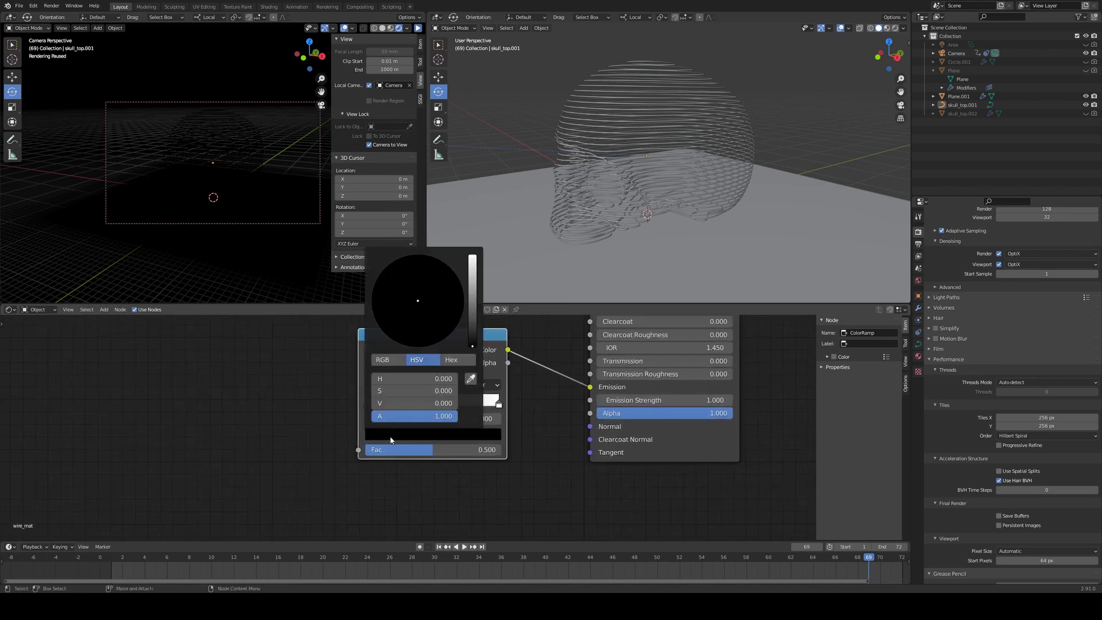
drag(470, 296, 472, 256)
click(379, 275)
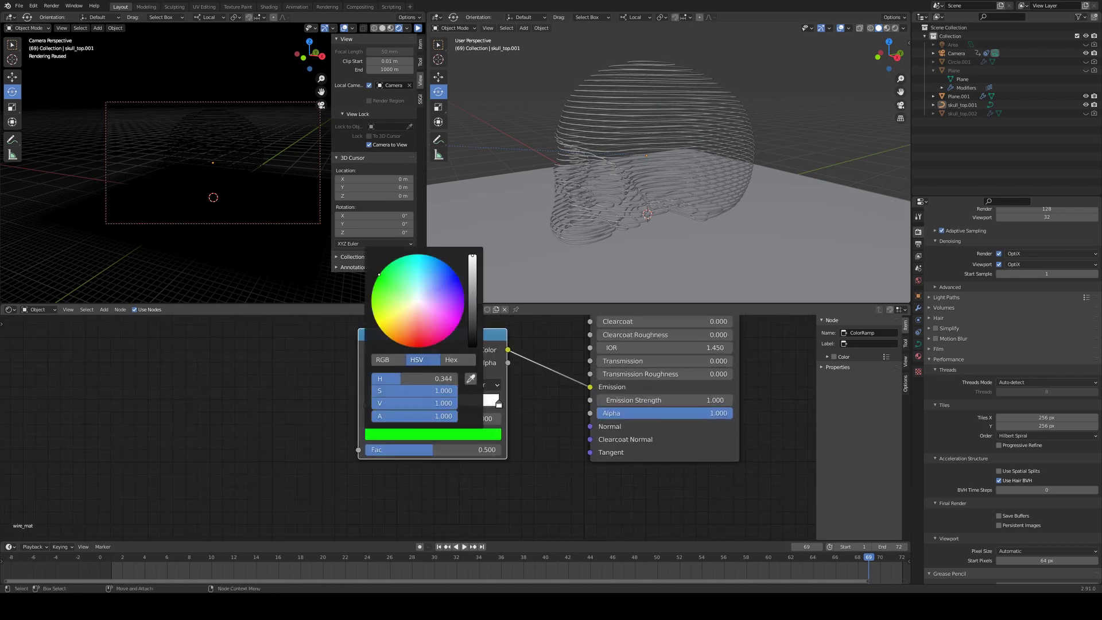
click(499, 404)
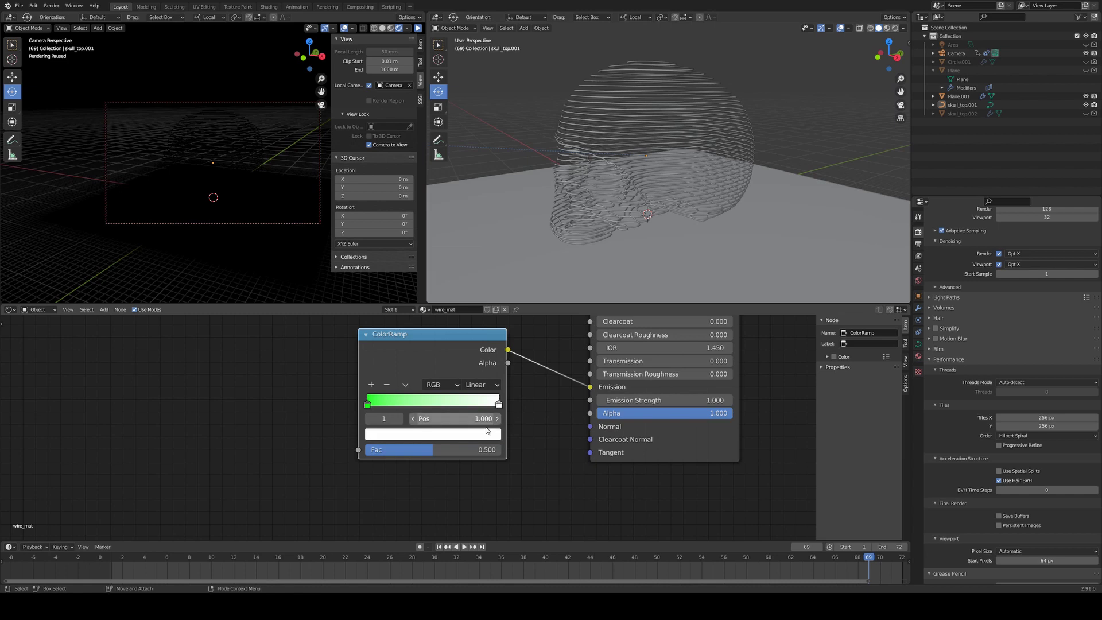
click(486, 436)
drag(426, 305, 456, 327)
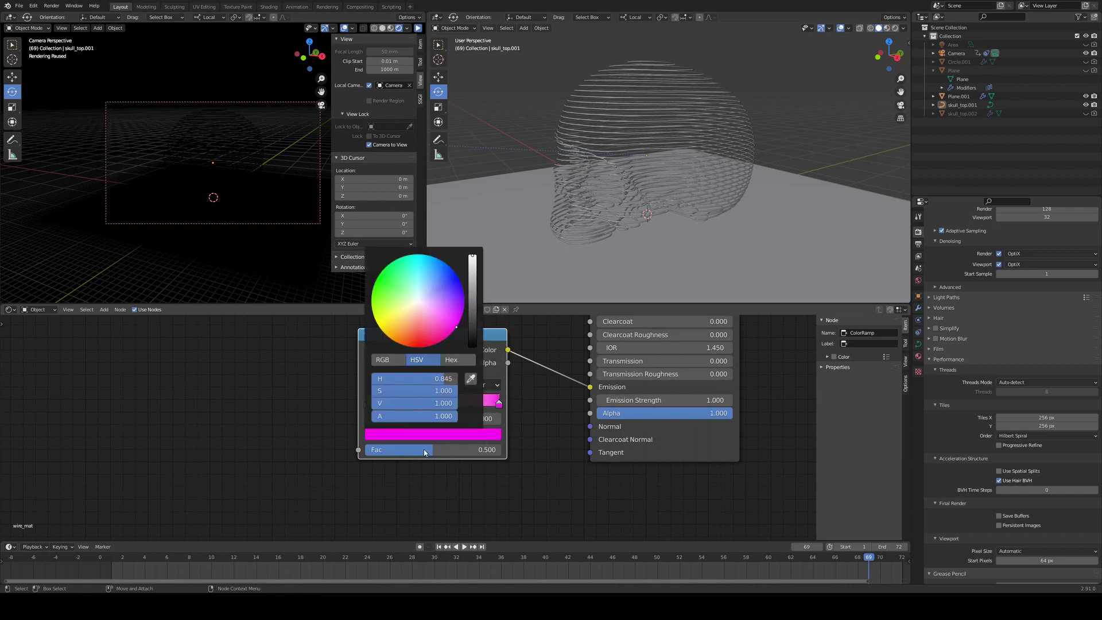
- Add a Gradient Texture node and connect its Color output to the ColorRamp's Fac input
scroll(407, 429, down, 2)
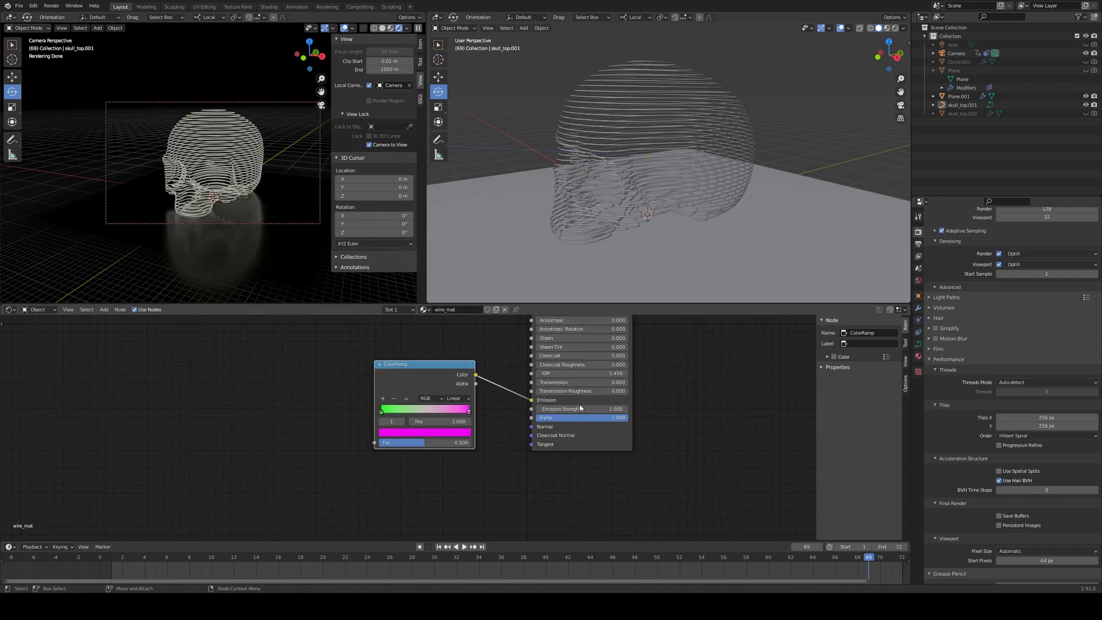
scroll(656, 324, down, 1)
middle_drag(656, 324, 636, 407)
scroll(635, 411, up, 1)
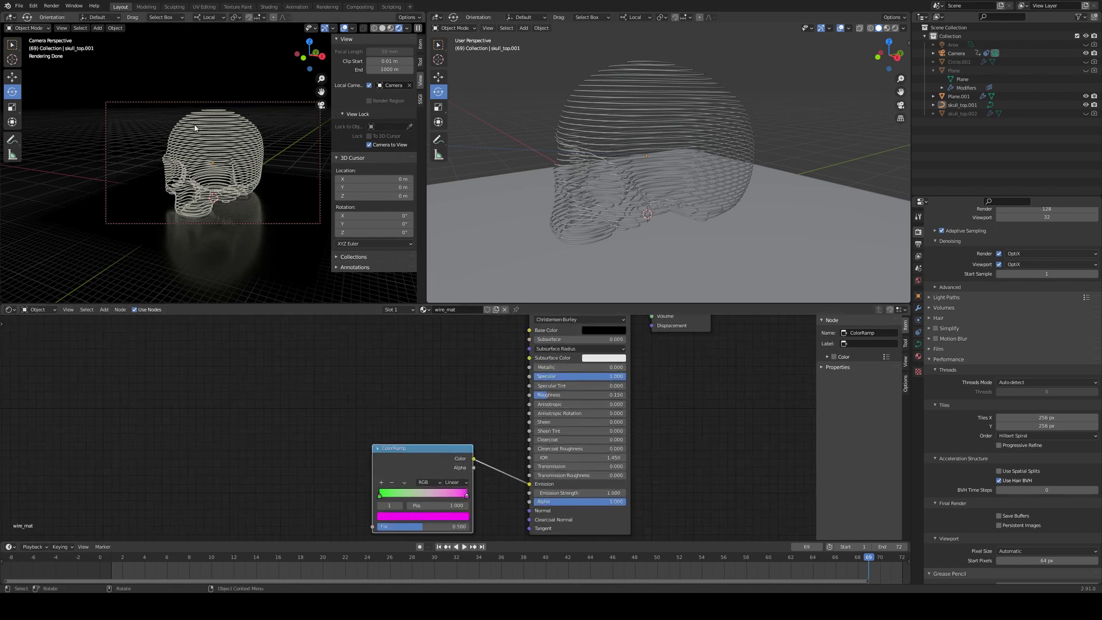
middle_drag(262, 463, 337, 389)
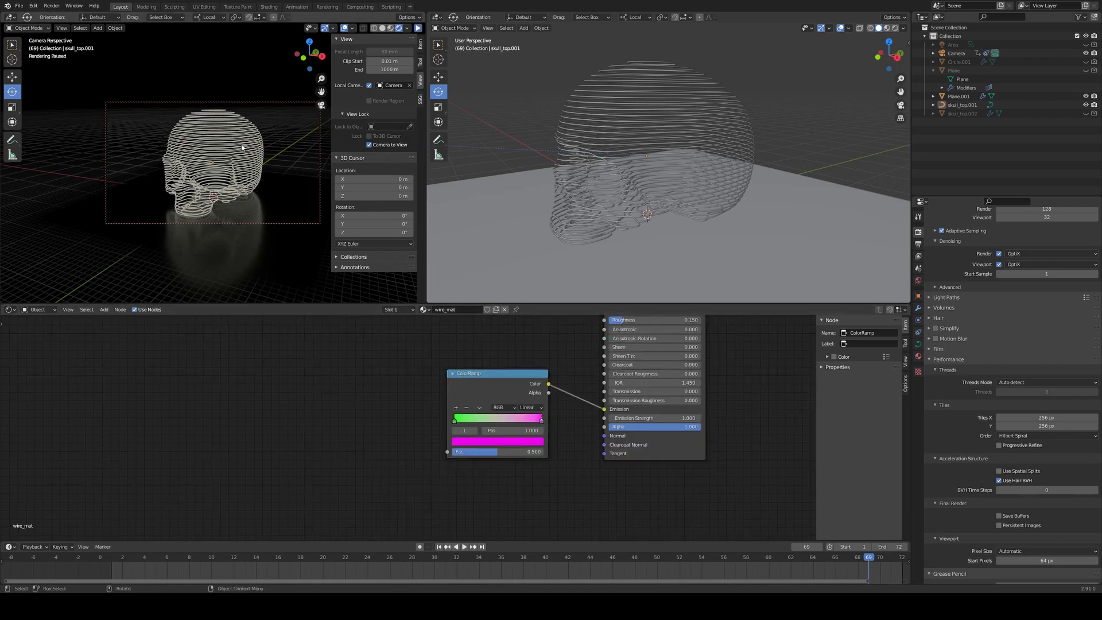
key(shift+a)
text(s)
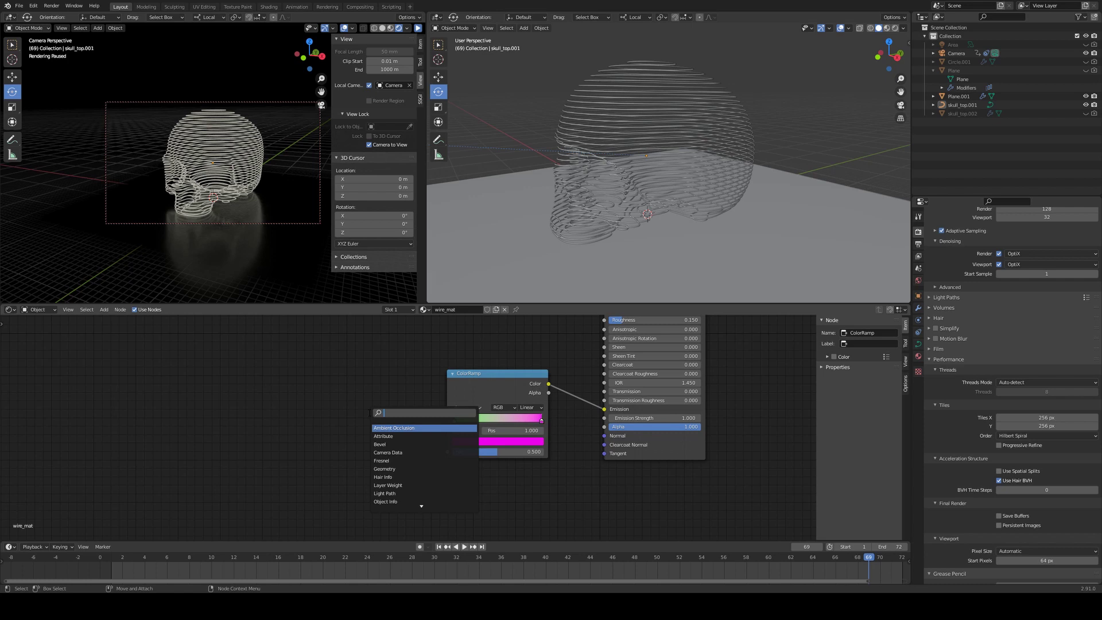
text(gradi)
key(Return)
key(F2)
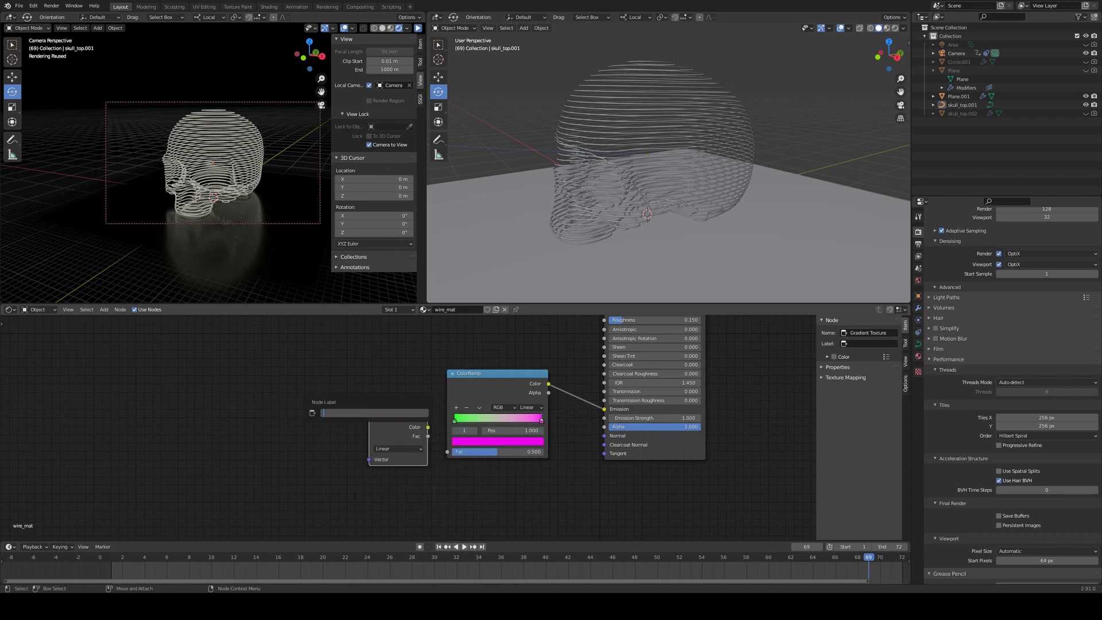
key(Escape)
drag(403, 424, 449, 453)
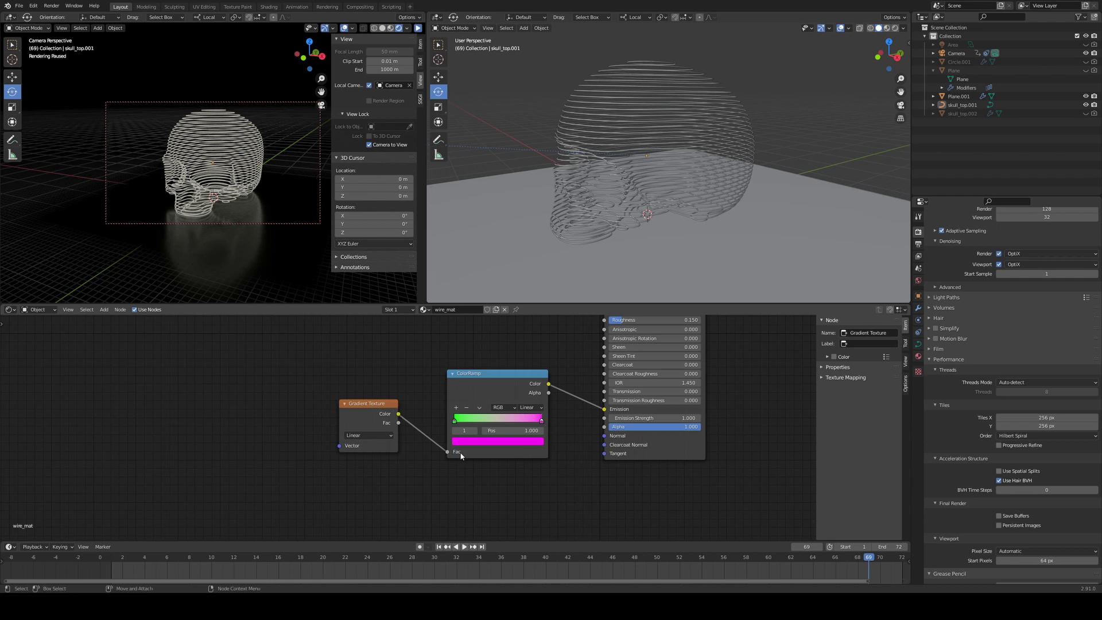
- Add a Mapping node and connect its Vector output to the Gradient Texture's Vector input
middle_drag(270, 404, 349, 409)
key(shift+a)
click(349, 409)
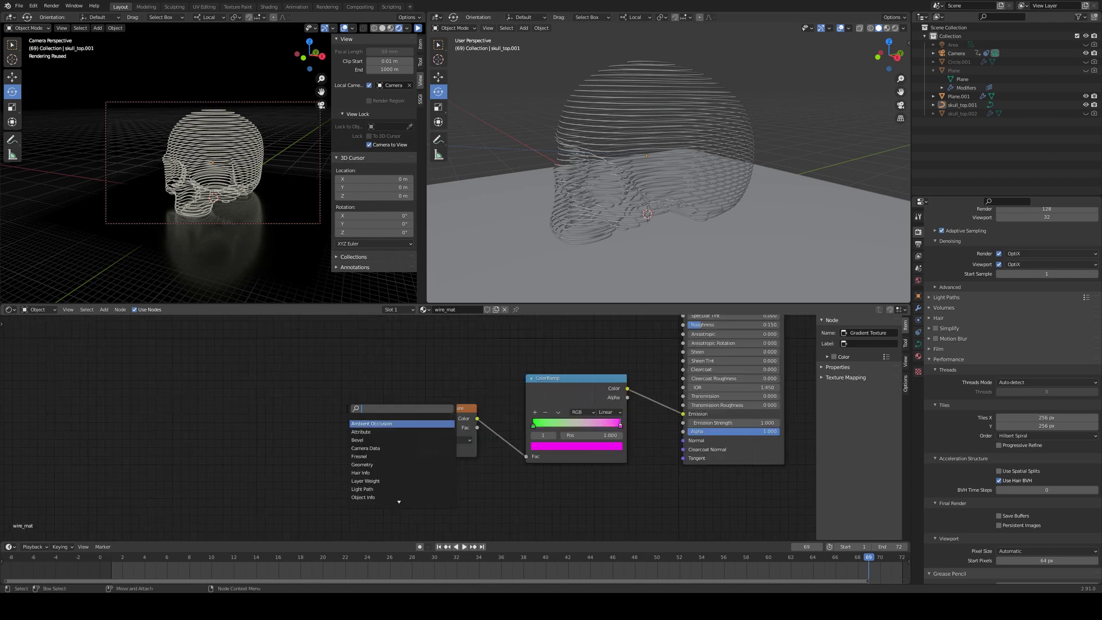
text(mapping)
key(Return)
click(383, 374)
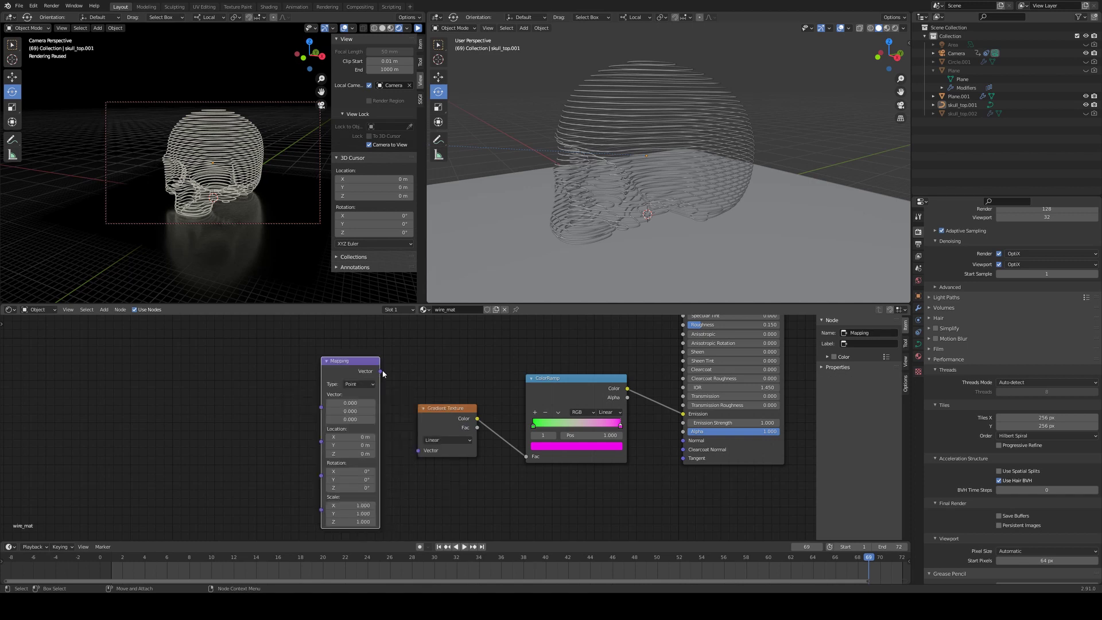
drag(381, 372, 419, 451)
click(443, 411)
- Add a Texture Coordinate node and connect its Generated output to the Mapping node's Vector input
click(237, 403)
key(shift+a)
click(241, 396)
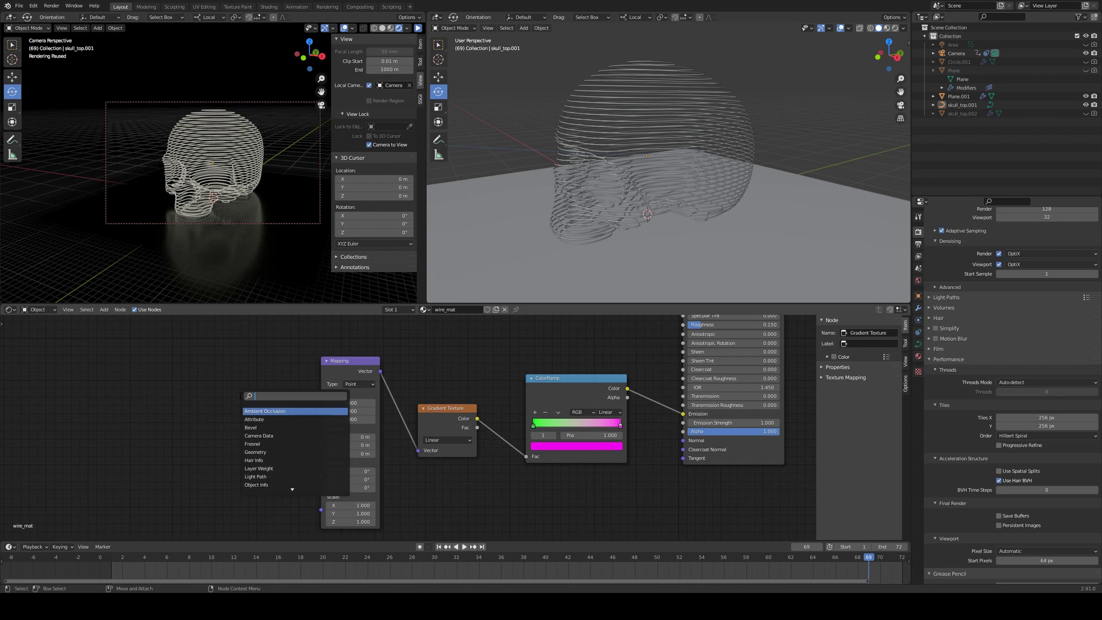
text(textu)
key(Return)
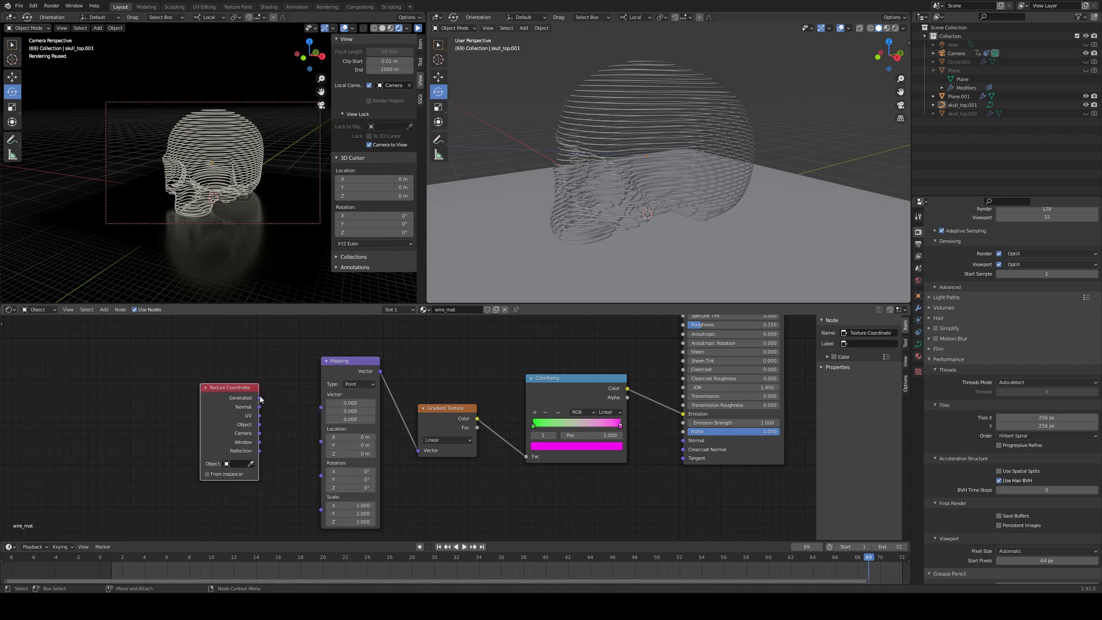
drag(259, 400, 255, 369)
mouse_move(331, 404)
mouse_down()
mouse_move(323, 411)
mouse_move(331, 402)
mouse_up()
click(353, 374)
- Resume the camera view's preview render and set the Mapping node's Y rotation to 90°
click(418, 28)
middle_drag(264, 149, 236, 162)
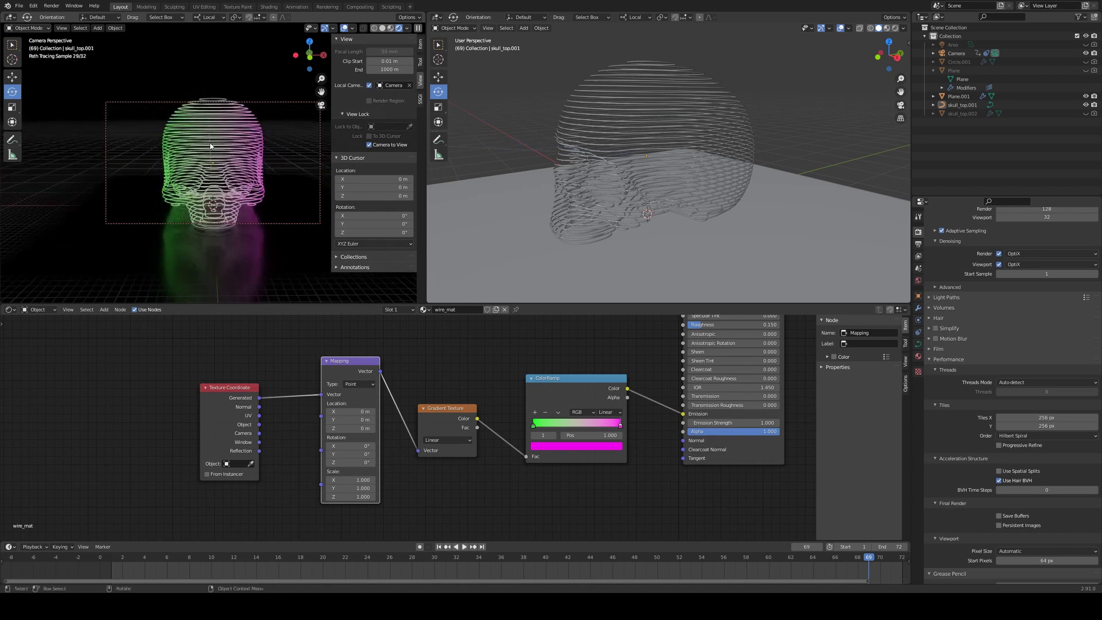
click(373, 454)
text(0d)
key(Return)
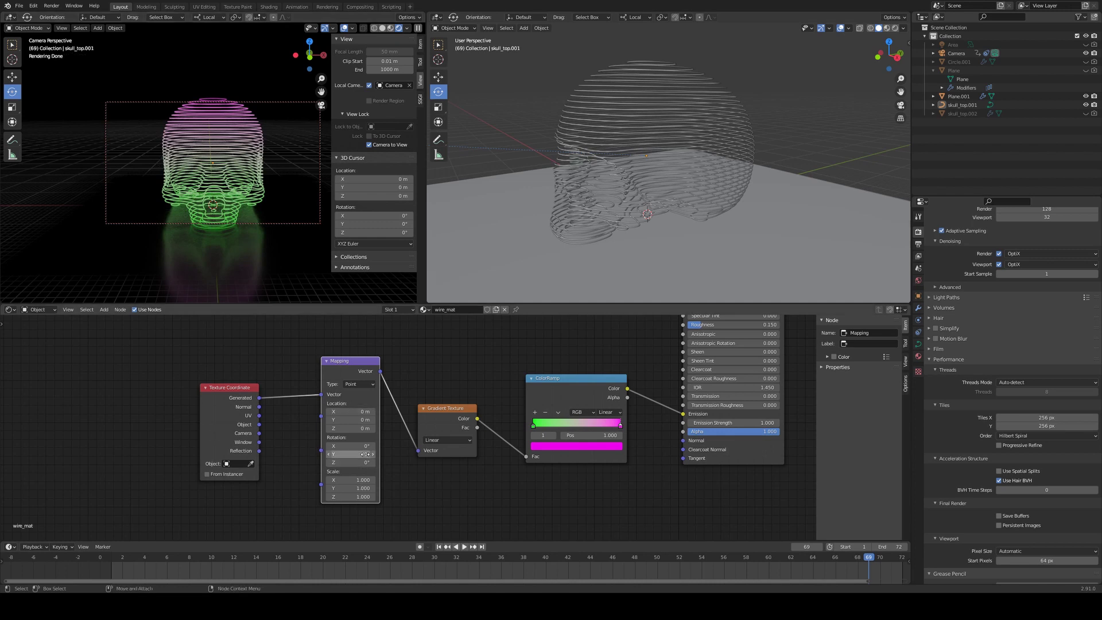
middle_drag(170, 167, 202, 160)
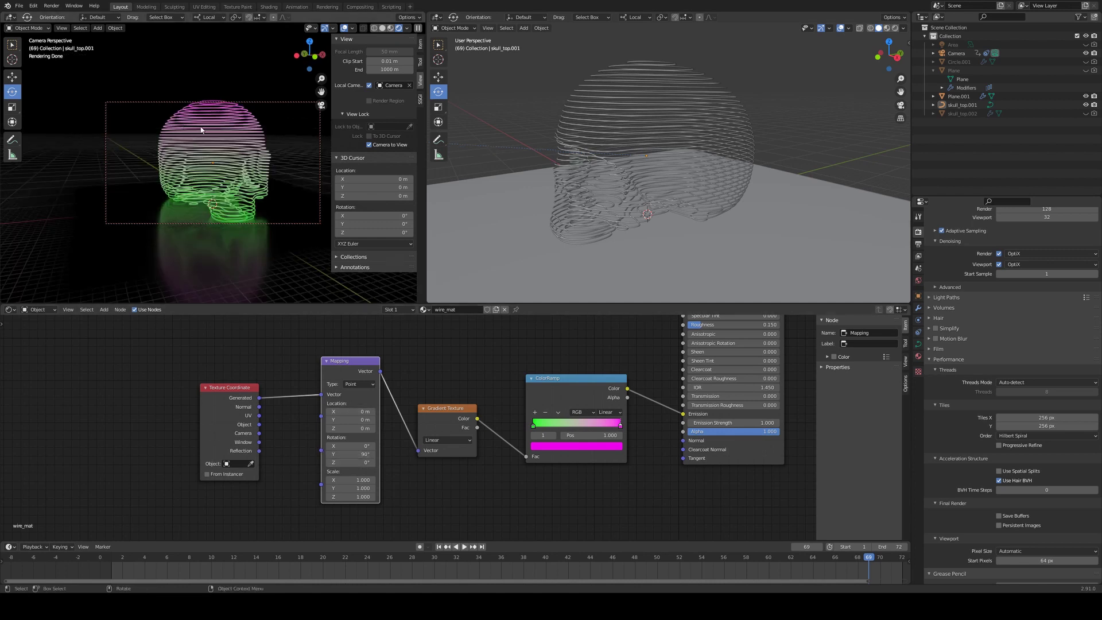
- Try an X rotation of 90° on the Mapping node and reset it to the default
click(358, 446)
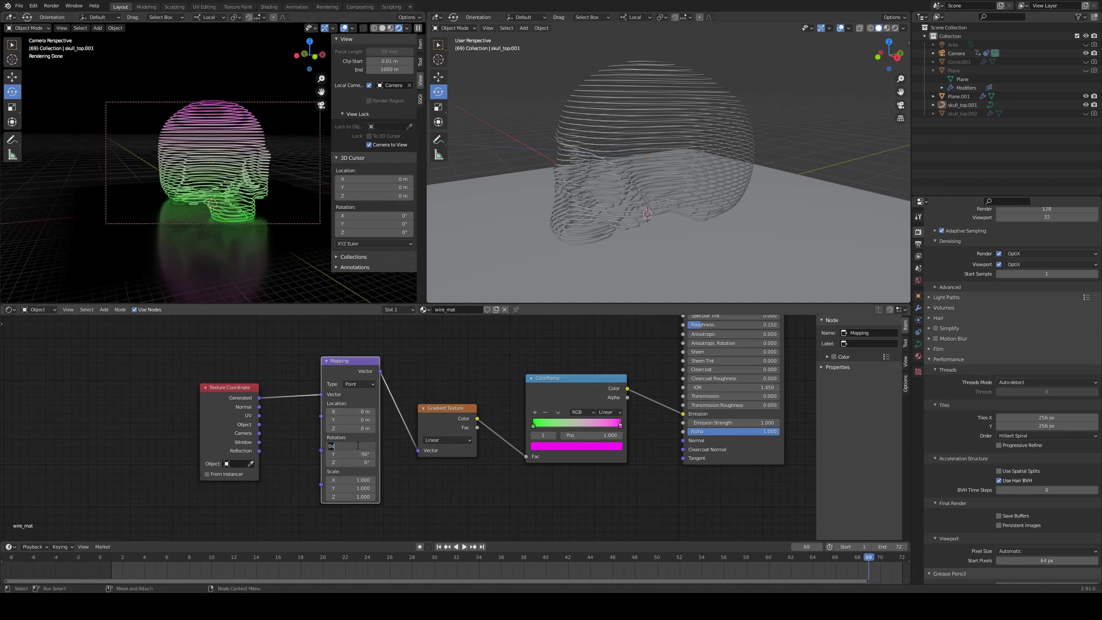
text(90)
key(Return)
middle_drag(266, 160, 201, 160)
key(BackSpace)
middle_drag(264, 186, 222, 176)
- Try the ColorRamp's magenta stop near the middle of the gradient, and return it to position 1.000
drag(622, 429, 571, 427)
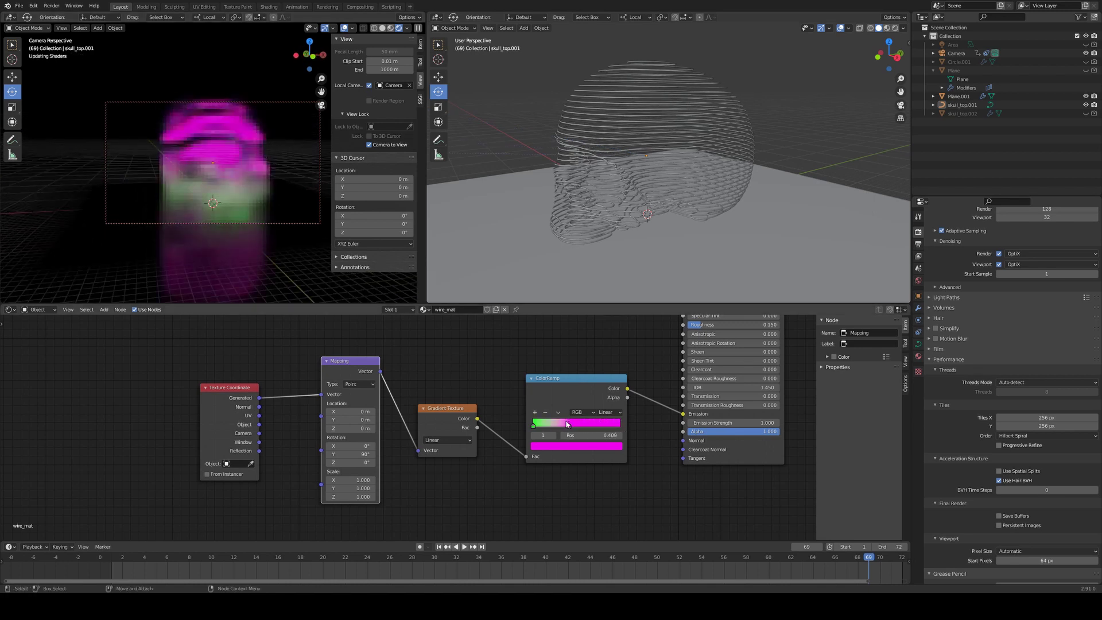
click(534, 425)
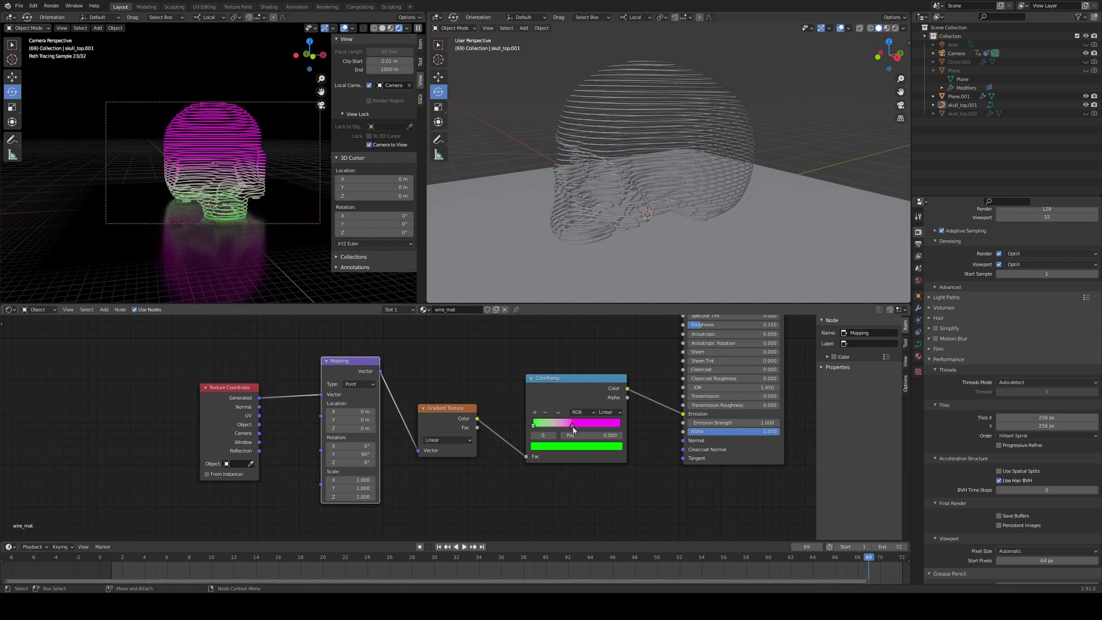
drag(573, 429, 620, 429)
- Add a second ColorRamp node below the first and feed its Fac input from the Gradient Texture's Color output
scroll(538, 454, down, 1)
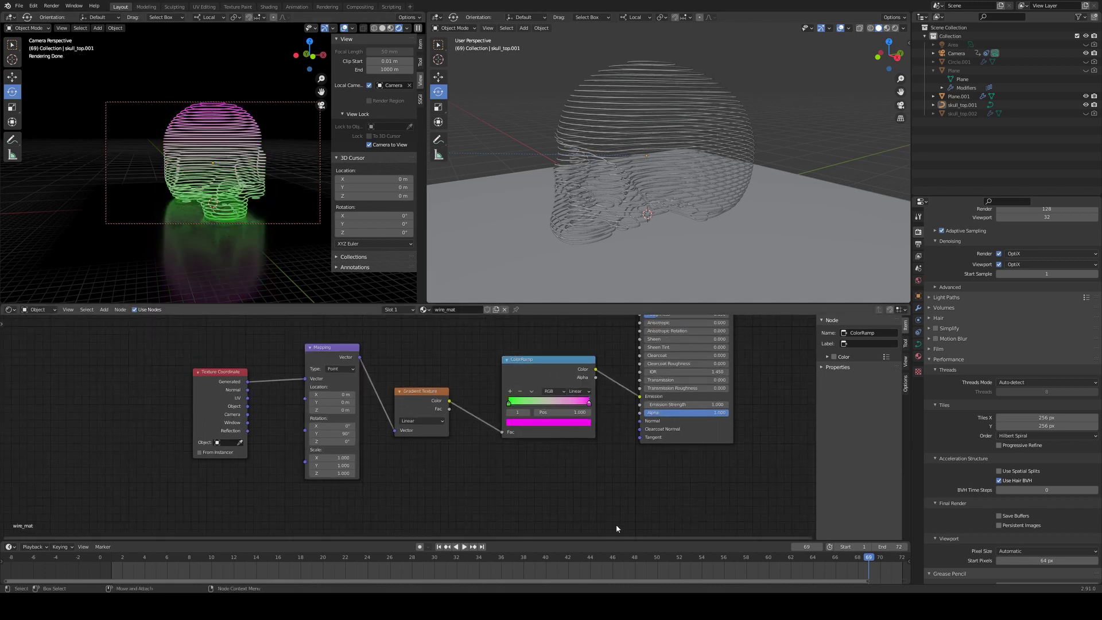
key(shift+a)
click(553, 470)
text(colo)
key(Down)
key(Return)
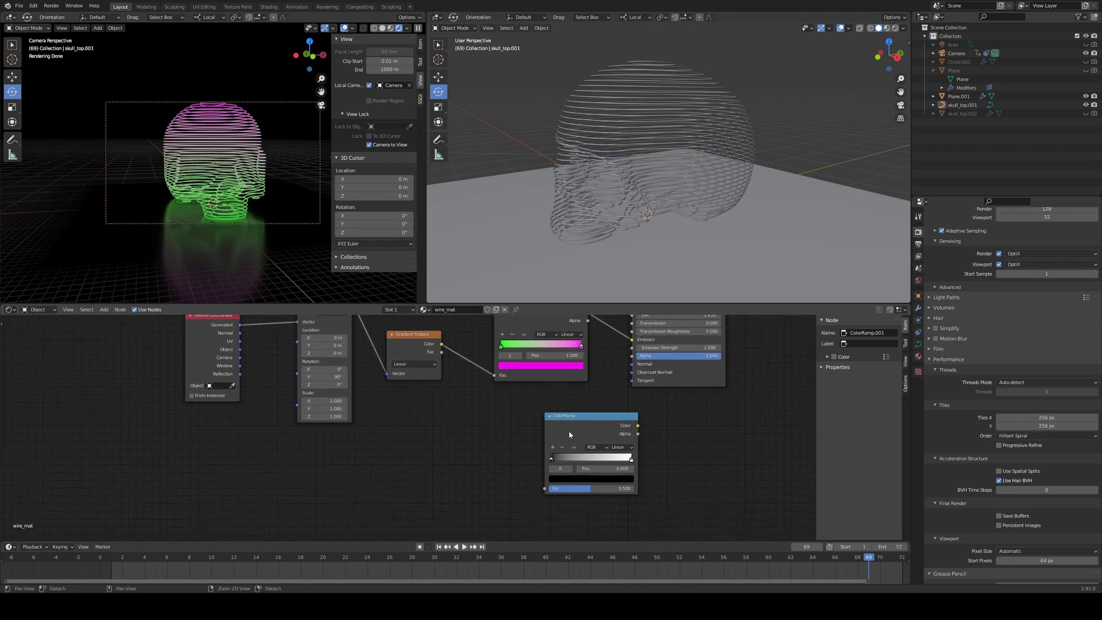
click(521, 412)
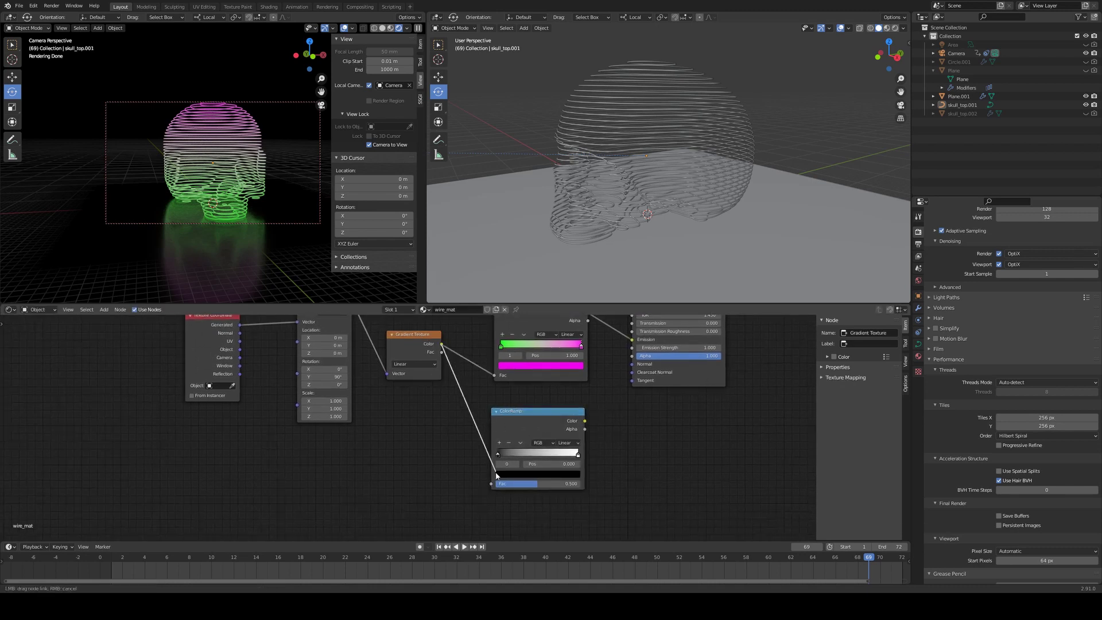
drag(497, 475, 491, 484)
click(521, 414)
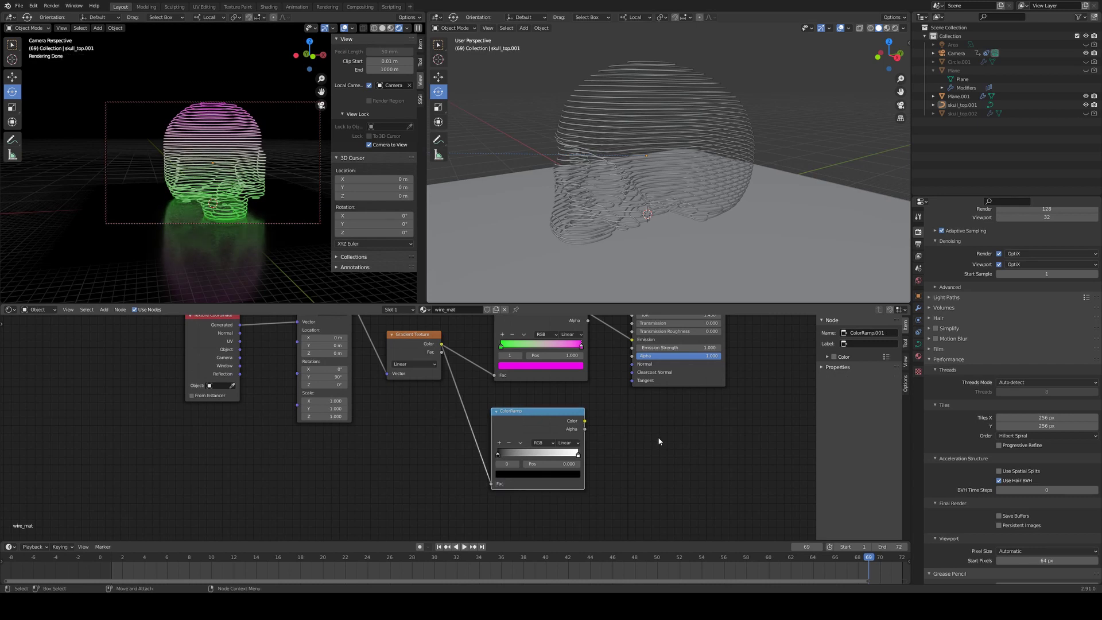
drag(561, 419, 541, 436)
- Add a Math node beside the second ColorRamp and set its operation to Multiply
click(595, 459)
key(shift+a)
text(s)
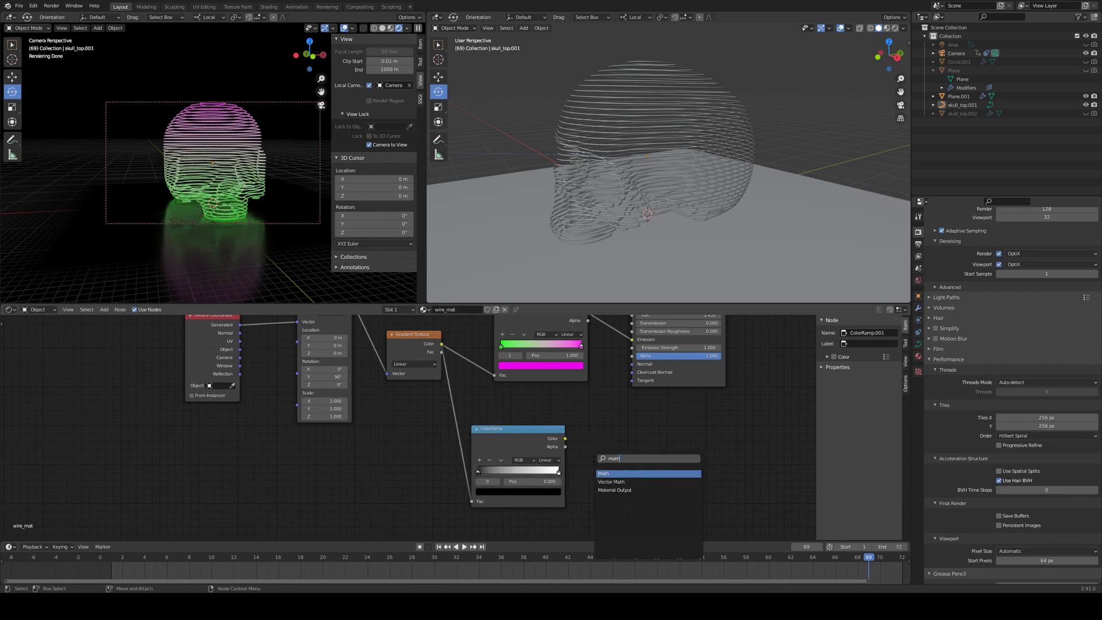
text(math)
key(Return)
click(626, 484)
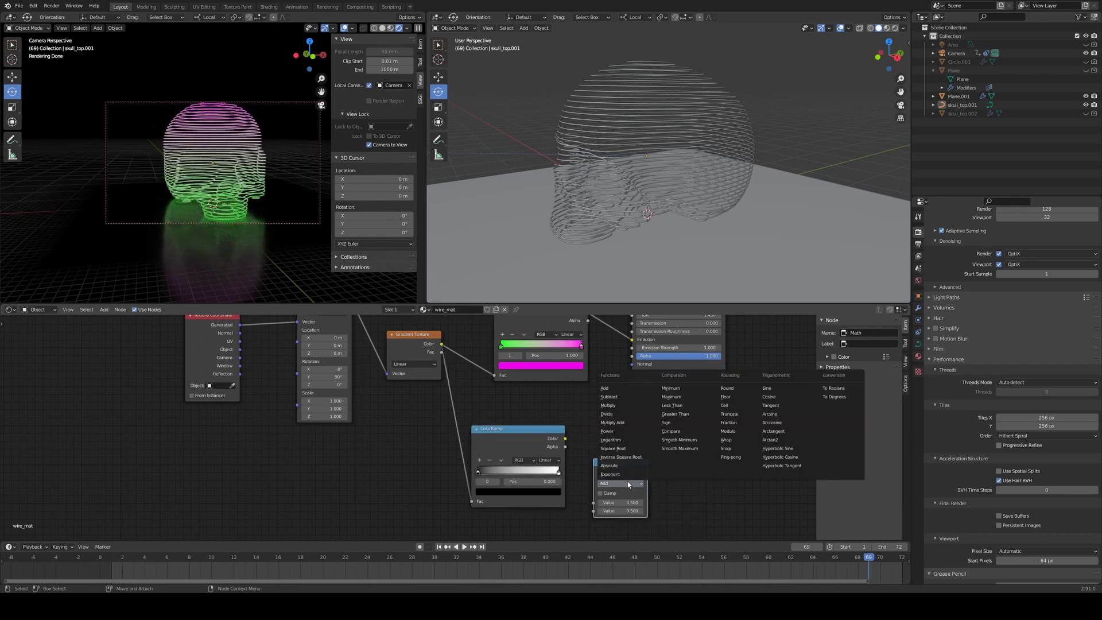
click(620, 407)
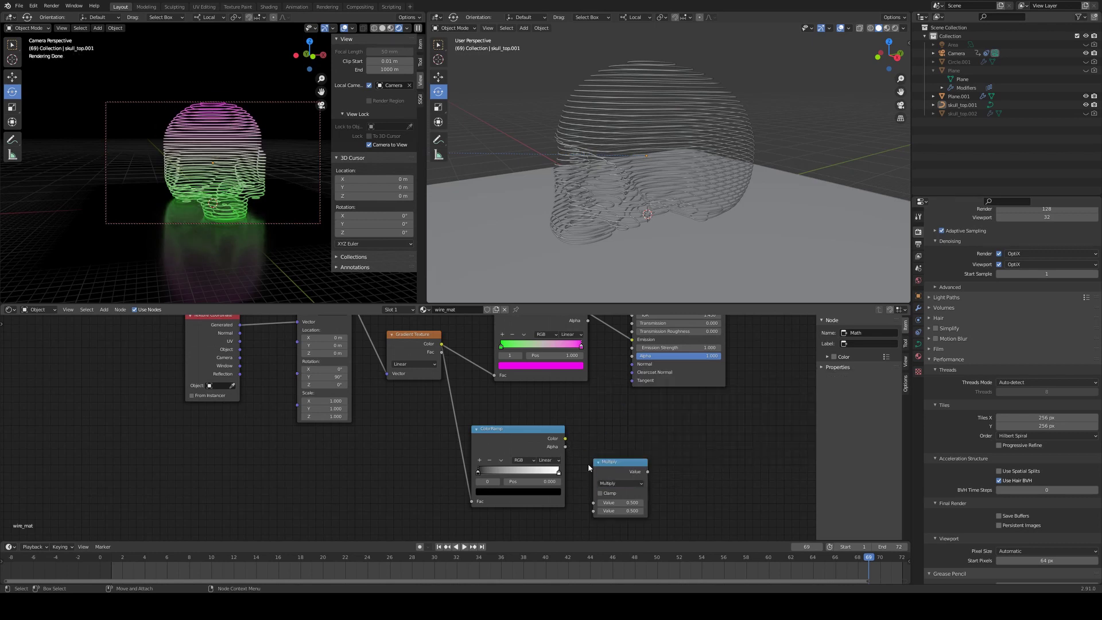
- Feed the second ColorRamp's Color through the Multiply node into the Principled shader's Emission Strength, and arrange both nodes
drag(612, 465, 603, 437)
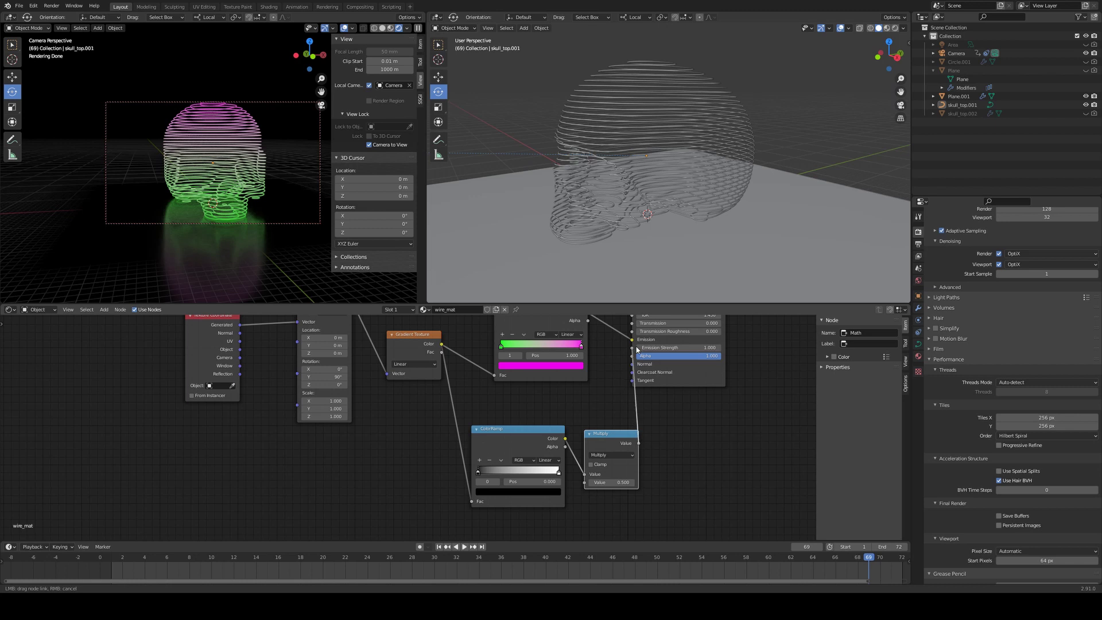
drag(637, 349, 634, 351)
drag(627, 452, 493, 506)
- Reverse the second ColorRamp to run from white to black across its full width, and set the Multiply node's value to 10
drag(518, 443, 464, 469)
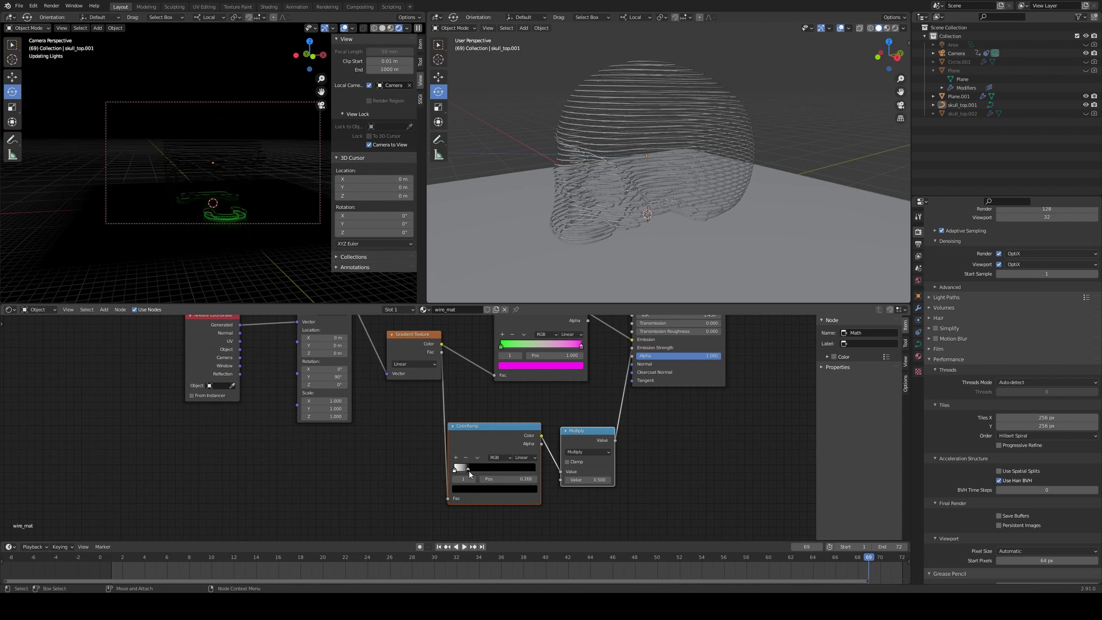
drag(472, 475, 540, 477)
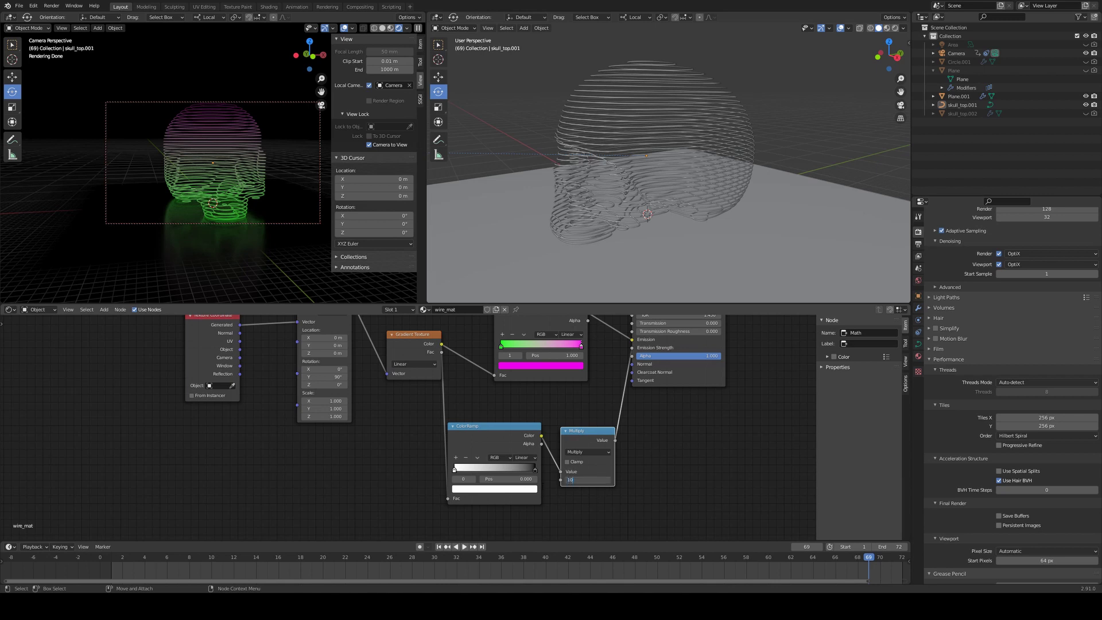
key(Return)
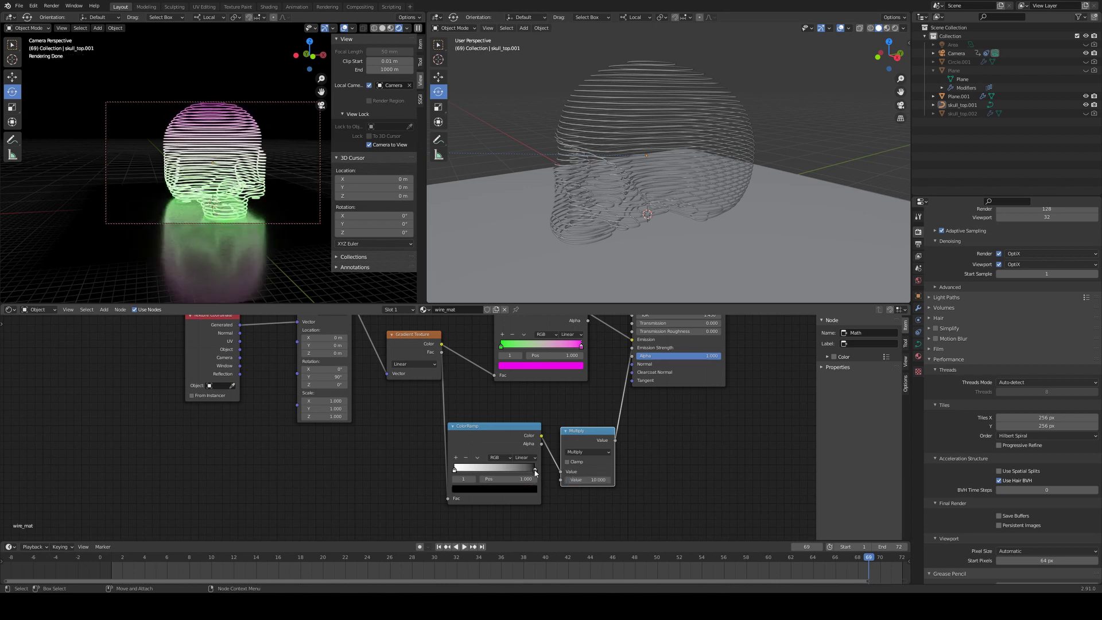
- Try the second ColorRamp's black stop at about position 0.264 and inspect the skull's glow in the camera view
drag(534, 472, 473, 472)
click(218, 147)
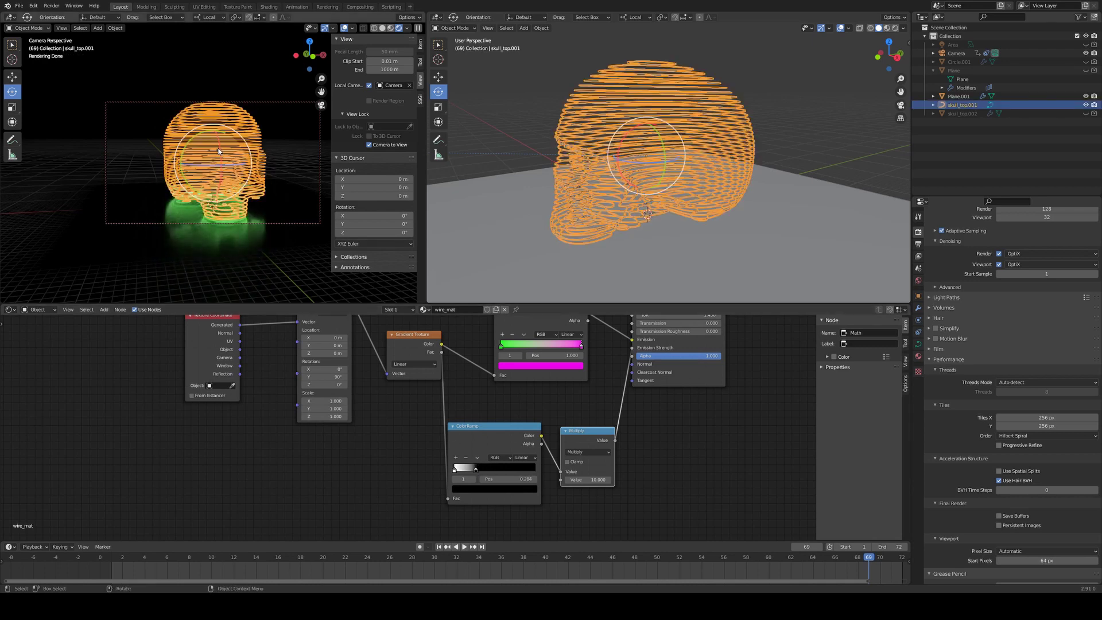
scroll(224, 141, down, 3)
ctrl+middle_drag(225, 141, 224, 101)
scroll(224, 103, up, 1)
click(295, 71)
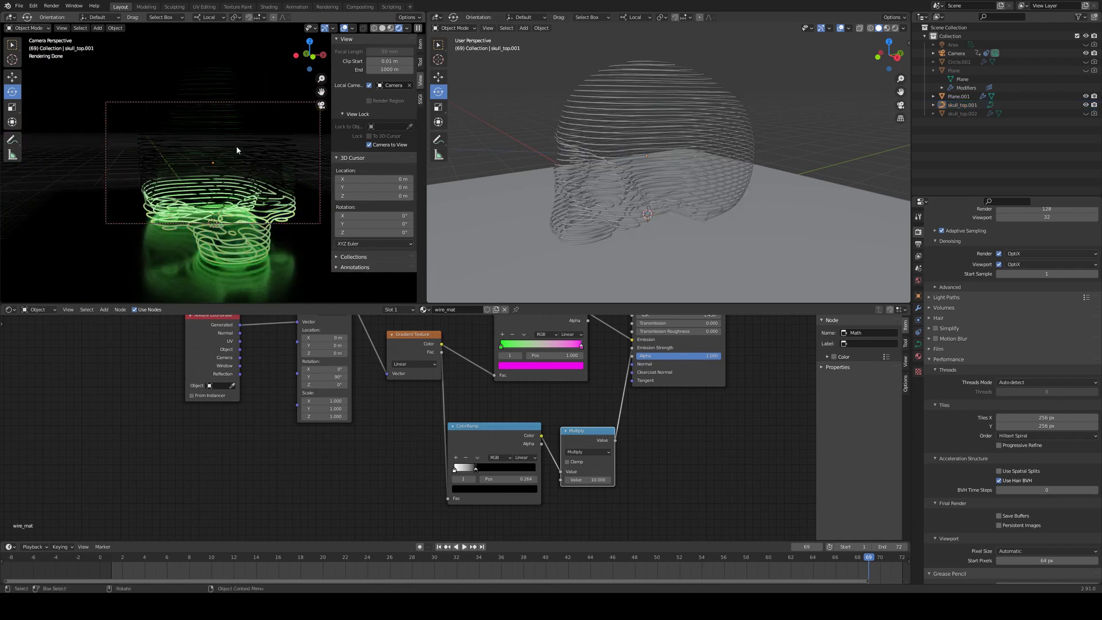
- Enlarge the rendered camera viewport and orbit the camera to view the glowing skull from a lower angle
drag(426, 287, 517, 392)
middle_drag(256, 186, 272, 143)
middle_drag(294, 199, 308, 231)
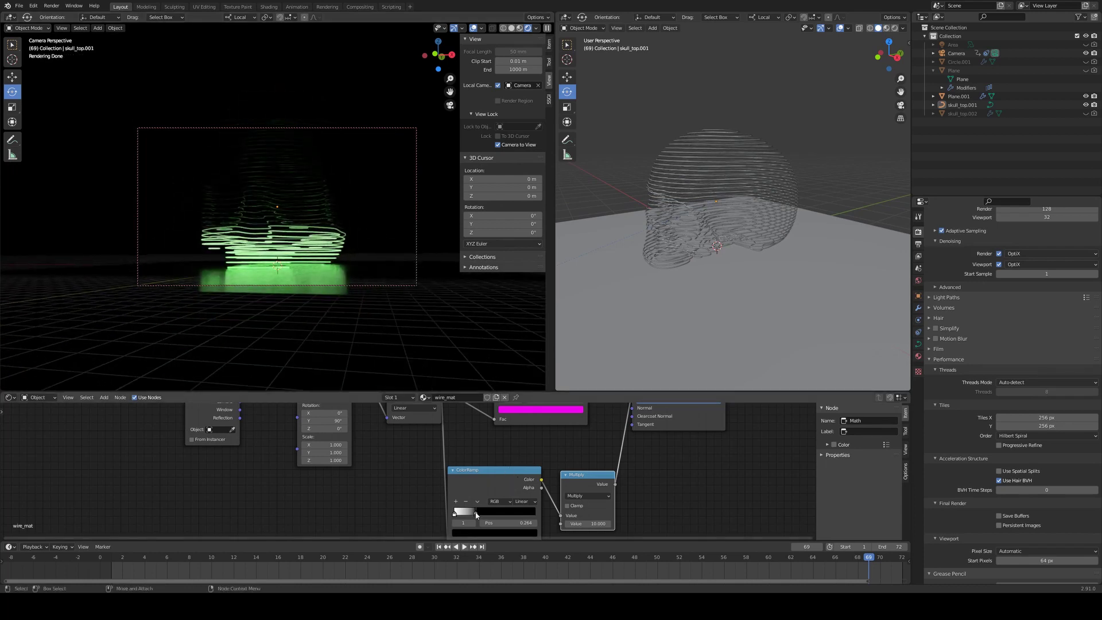
- Move the second ColorRamp's black stop almost onto the white stop and keyframe its position at frame 1
drag(475, 512, 458, 518)
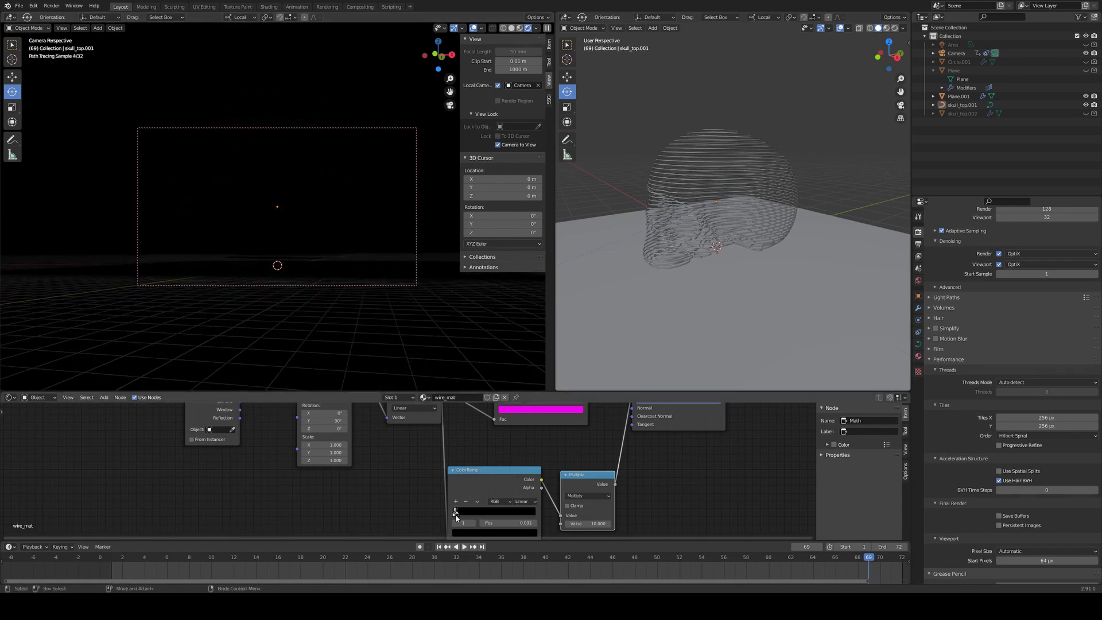
click(110, 554)
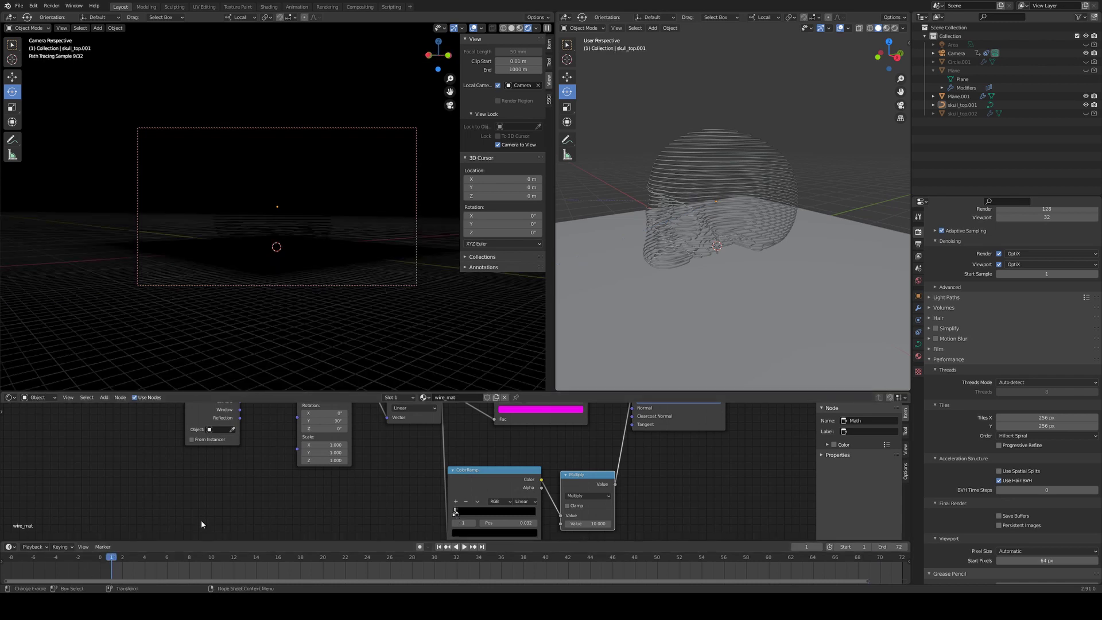
drag(533, 537, 533, 503)
right_click(512, 491)
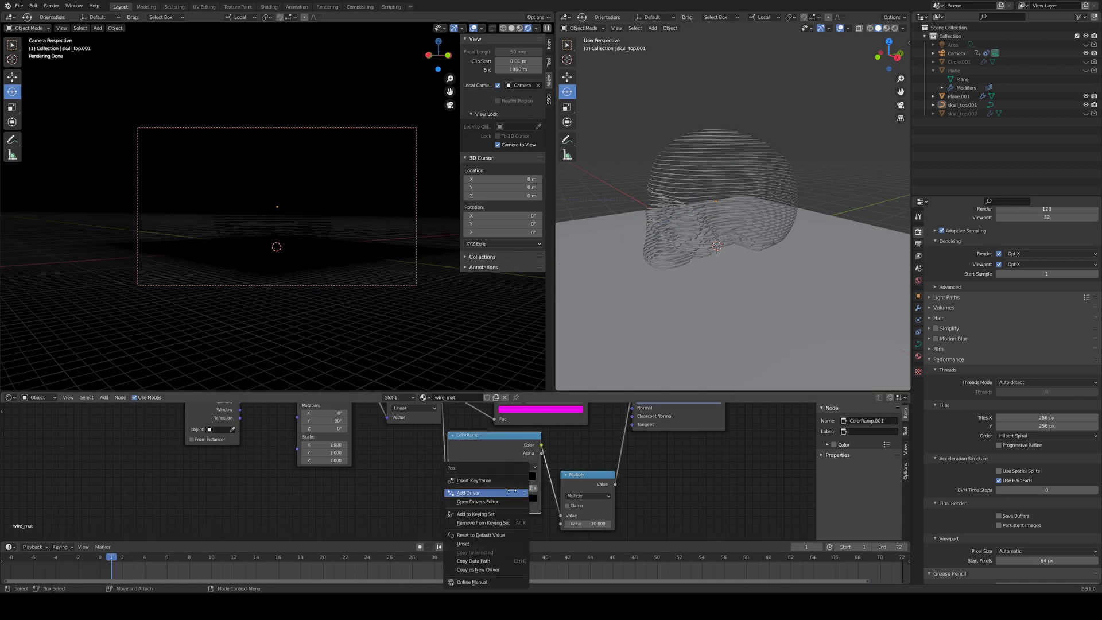
click(497, 480)
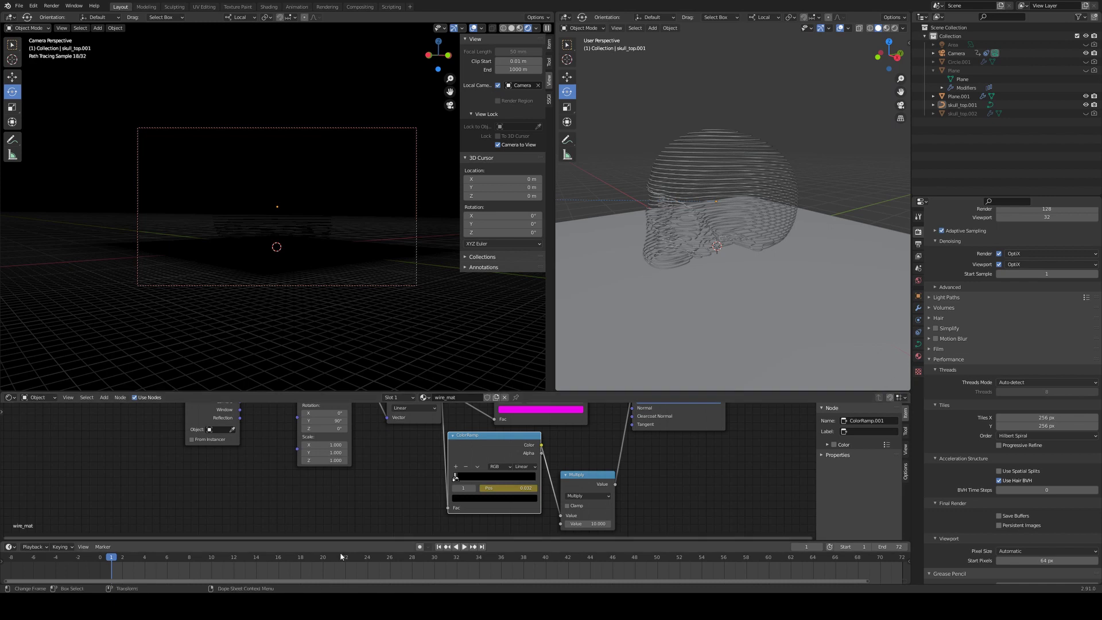
- Go to frame 72, move the second ColorRamp's black stop to position 1.000 and keyframe it
drag(431, 566, 902, 567)
drag(455, 477, 537, 480)
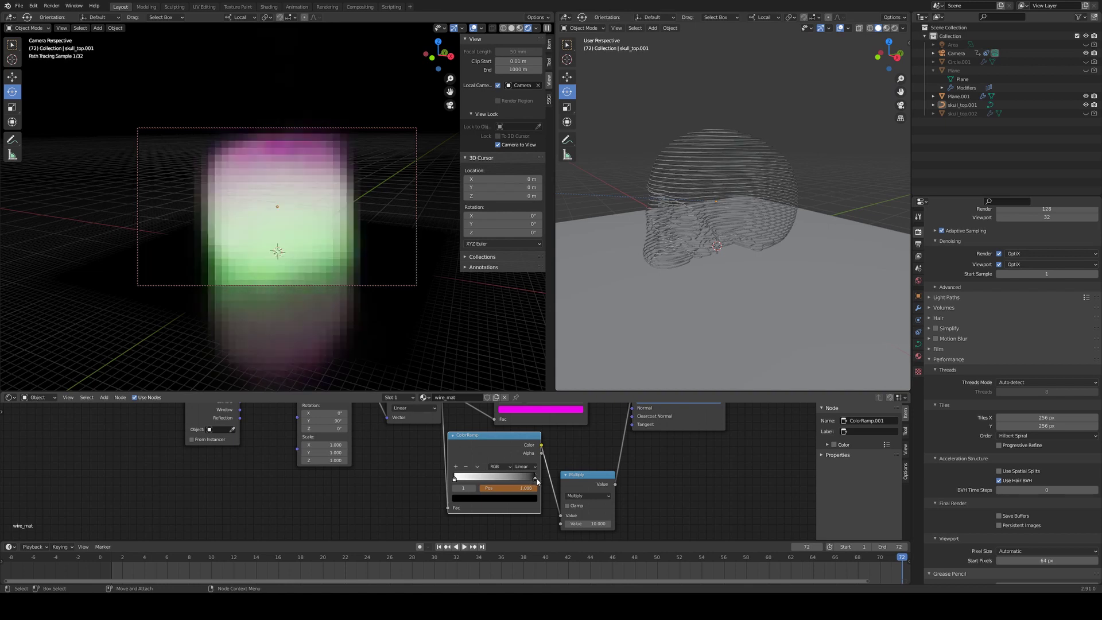
right_click(525, 487)
key(Escape)
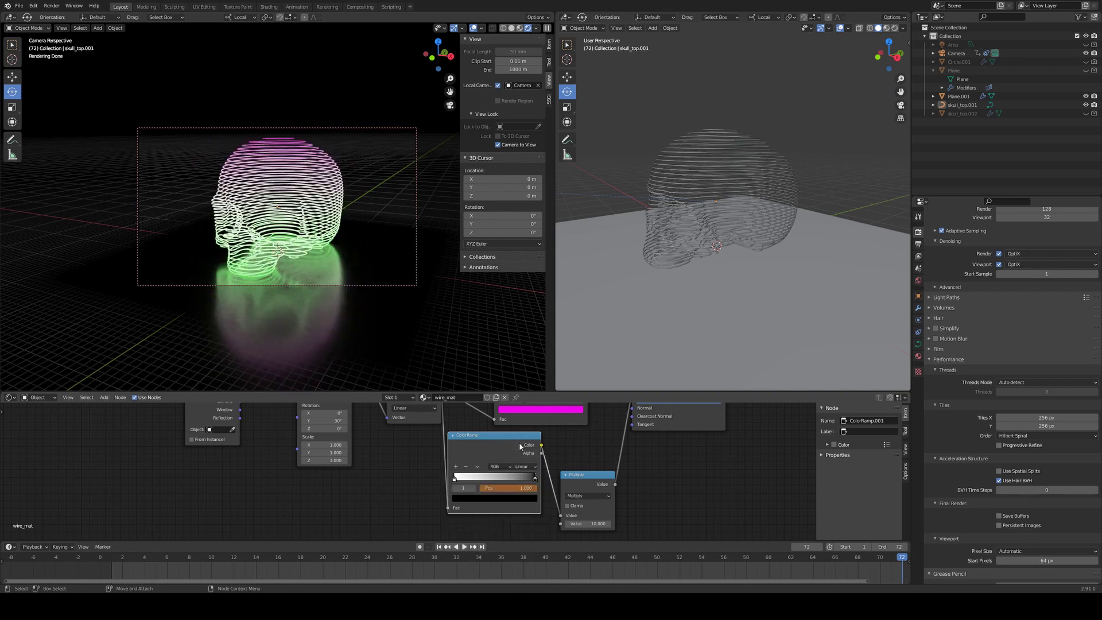
right_click(509, 486)
click(471, 486)
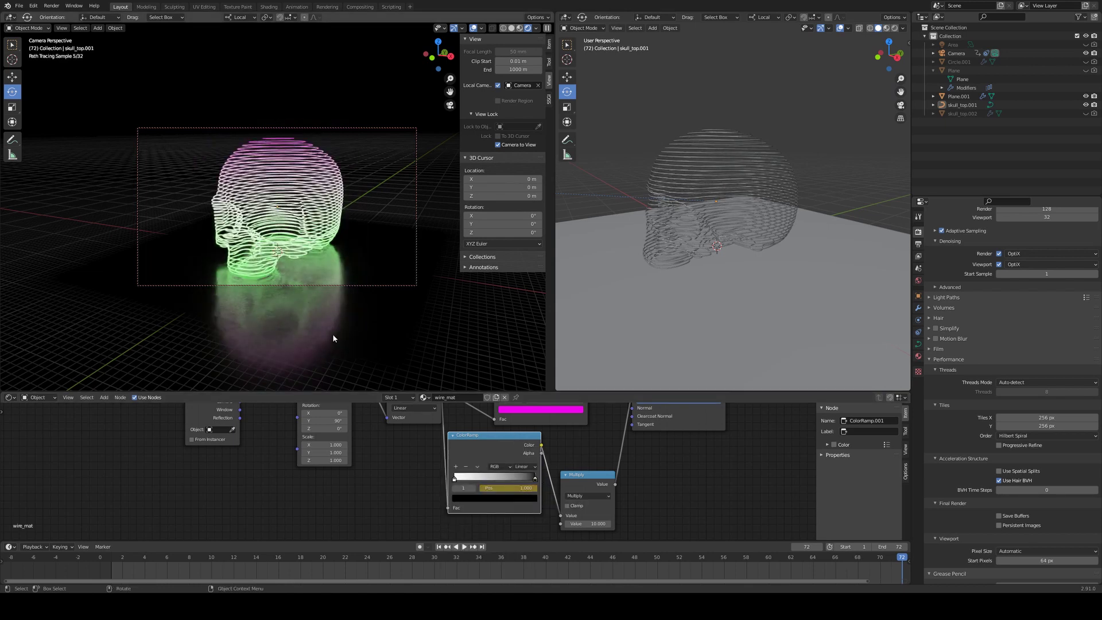